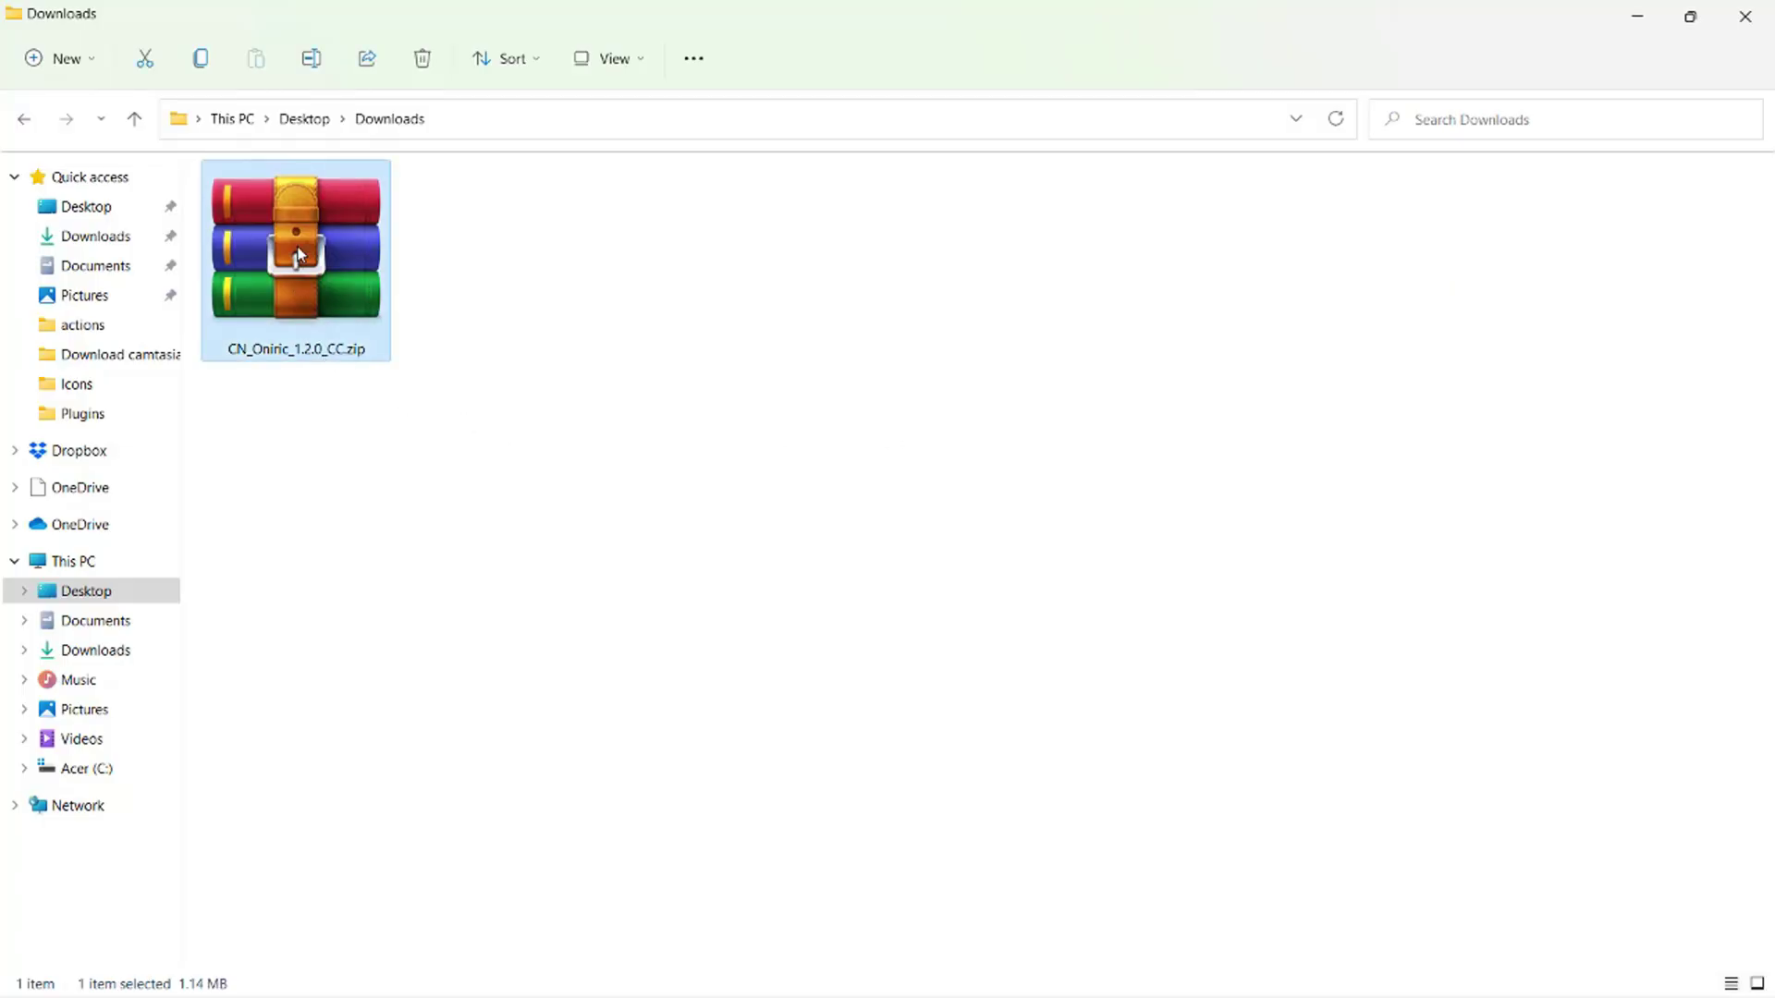
Extract CN_Oniric_1.2.0_CC.zip with WinRAR and open the extracted CN_Oniric_1.2.0_CC folder.
right_click(301, 251)
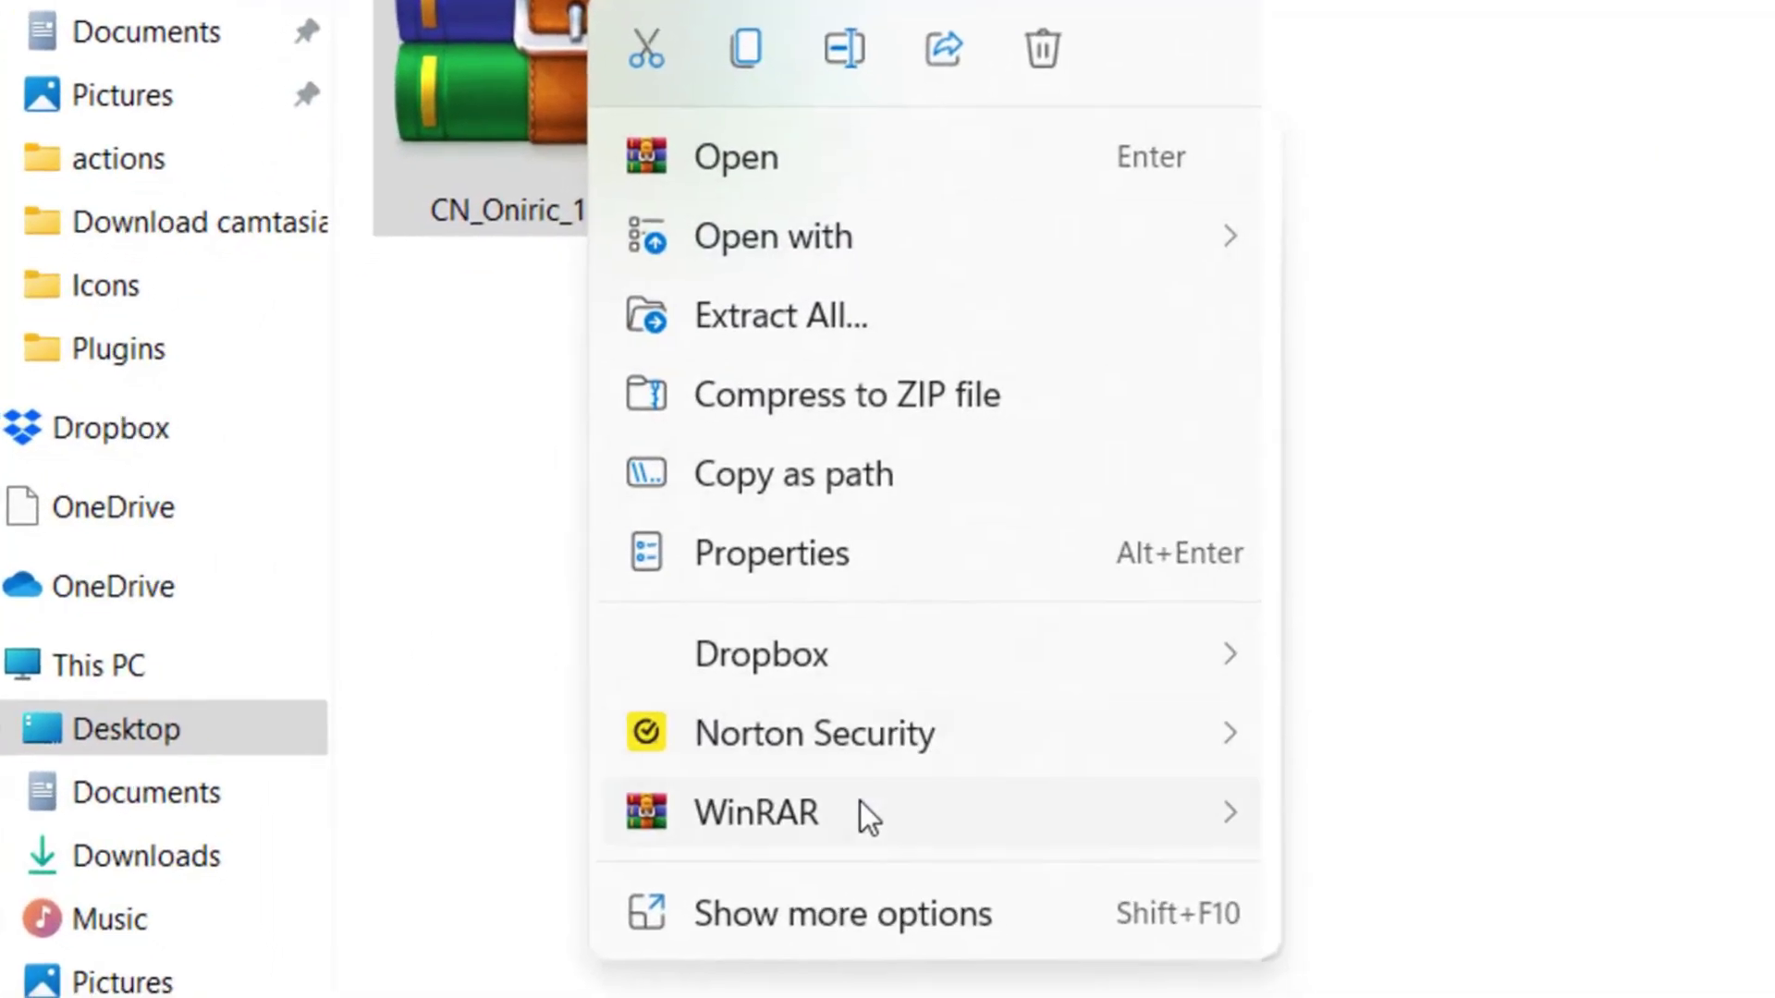
mouse_move(860, 821)
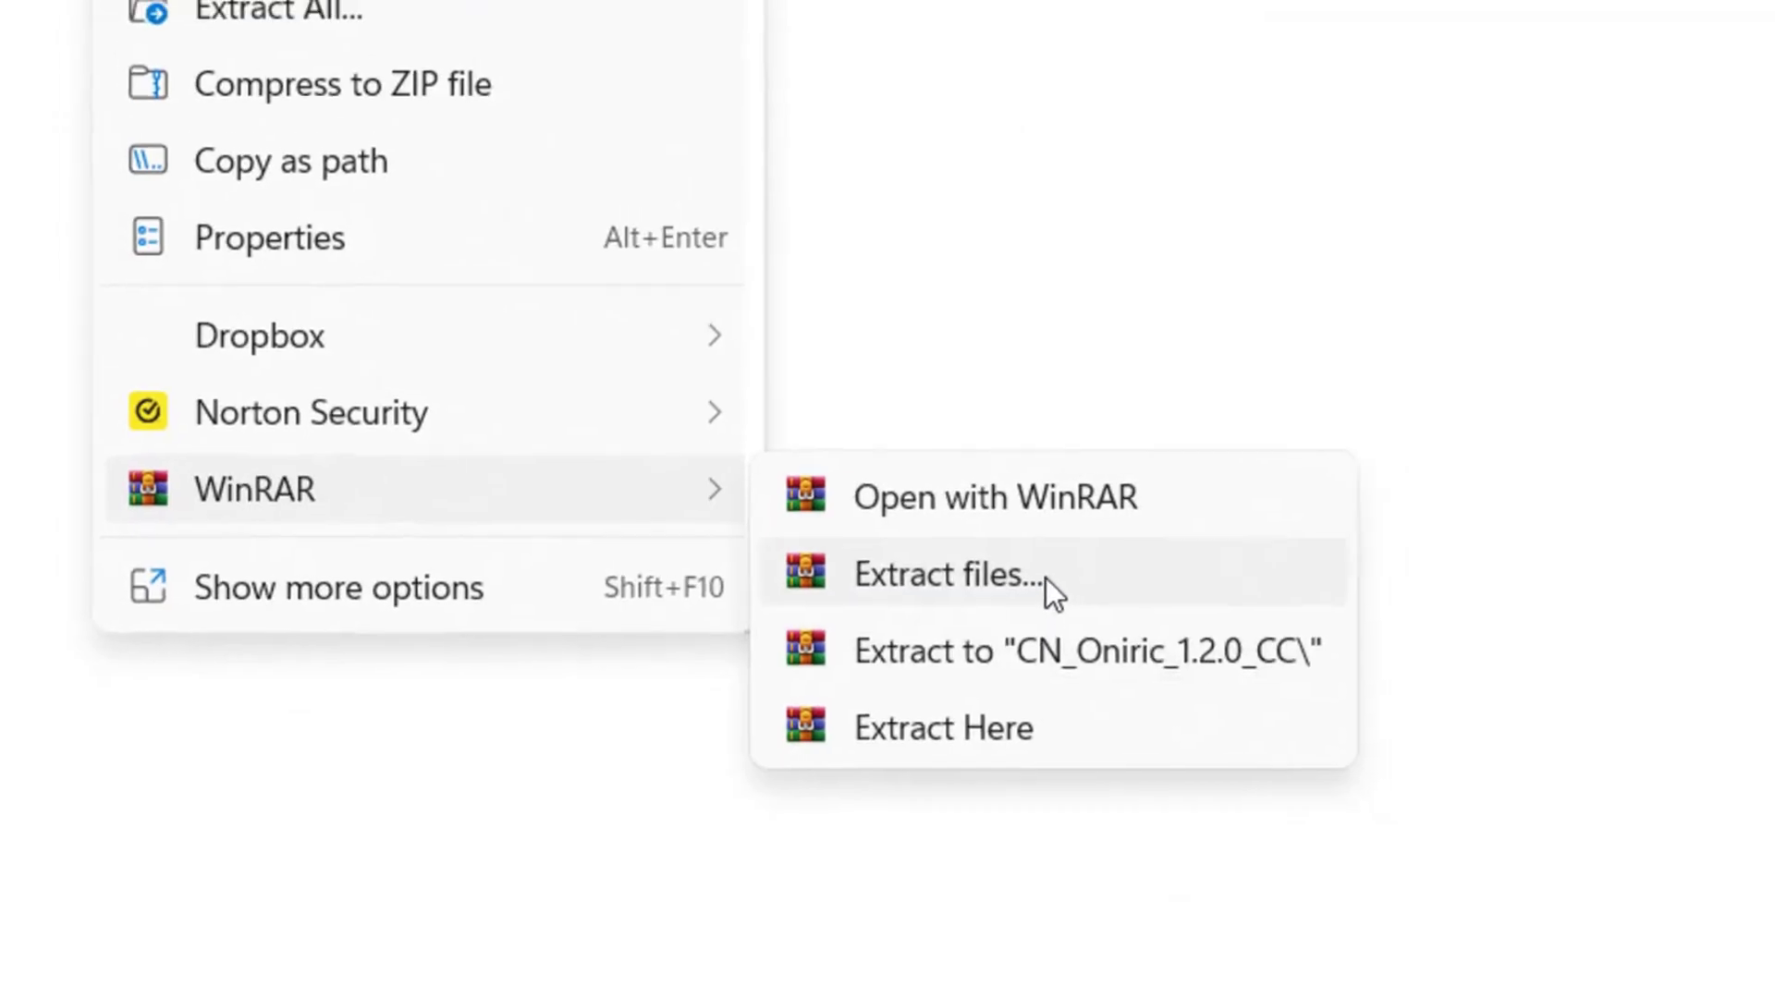
left_click(1045, 578)
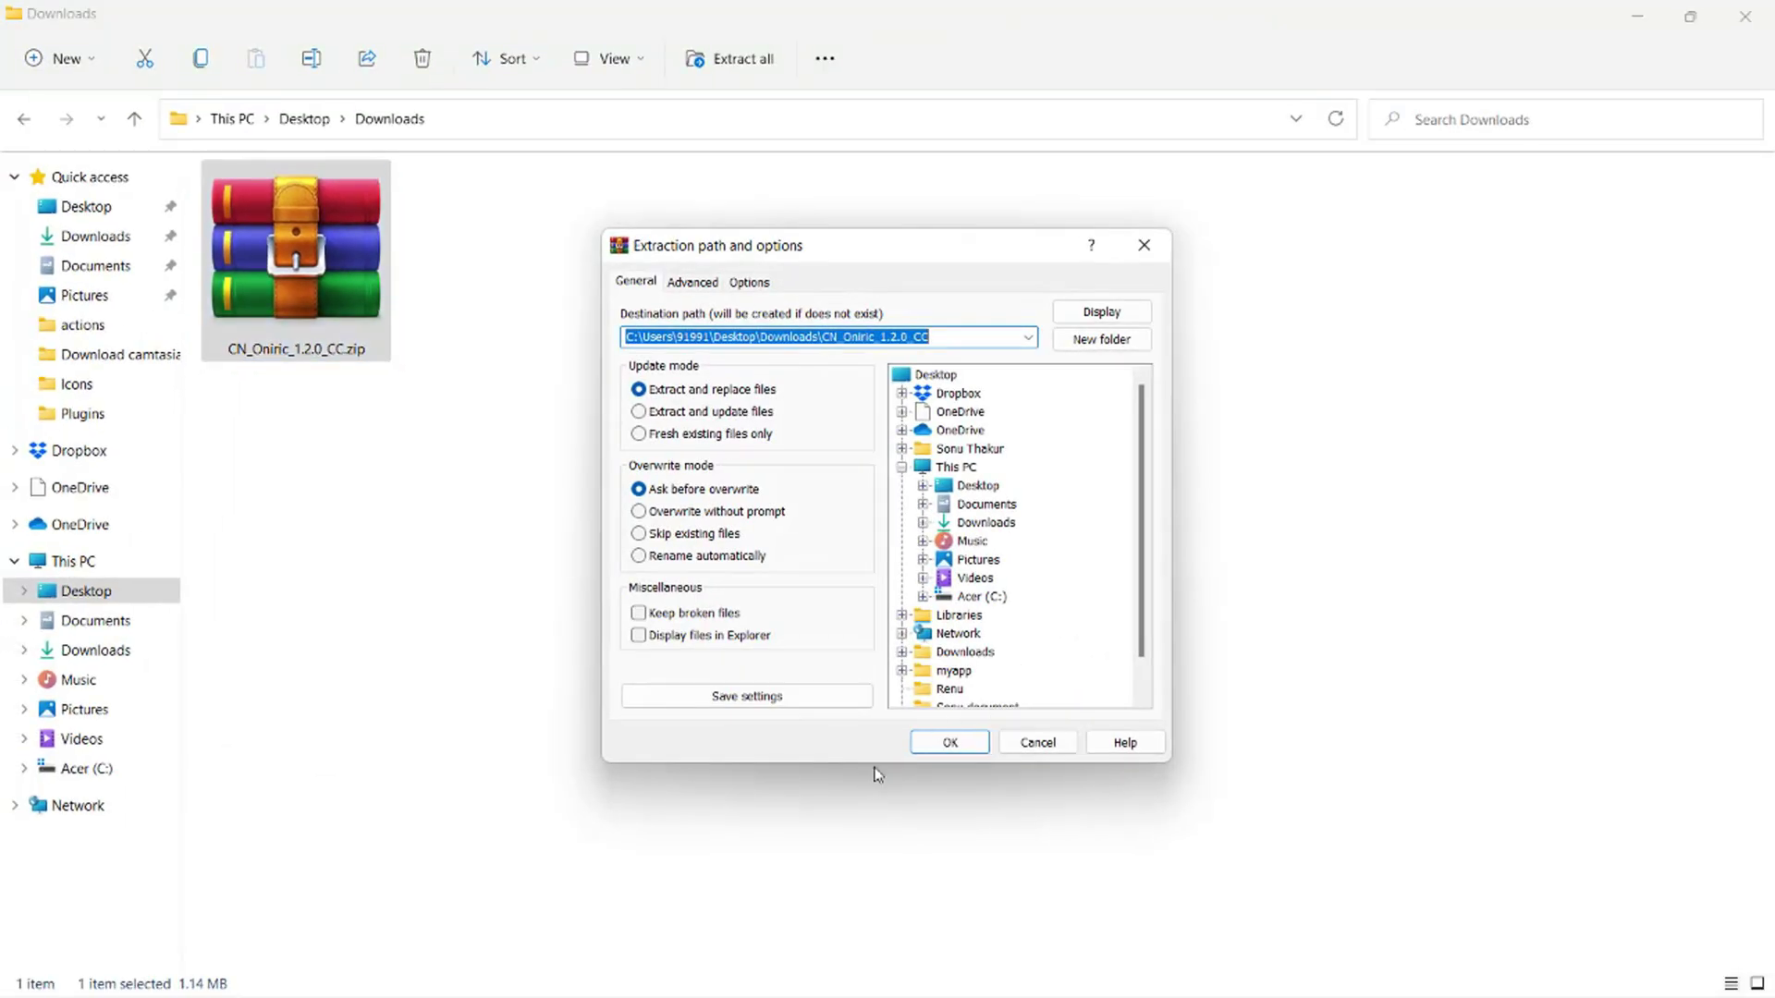
left_click(949, 742)
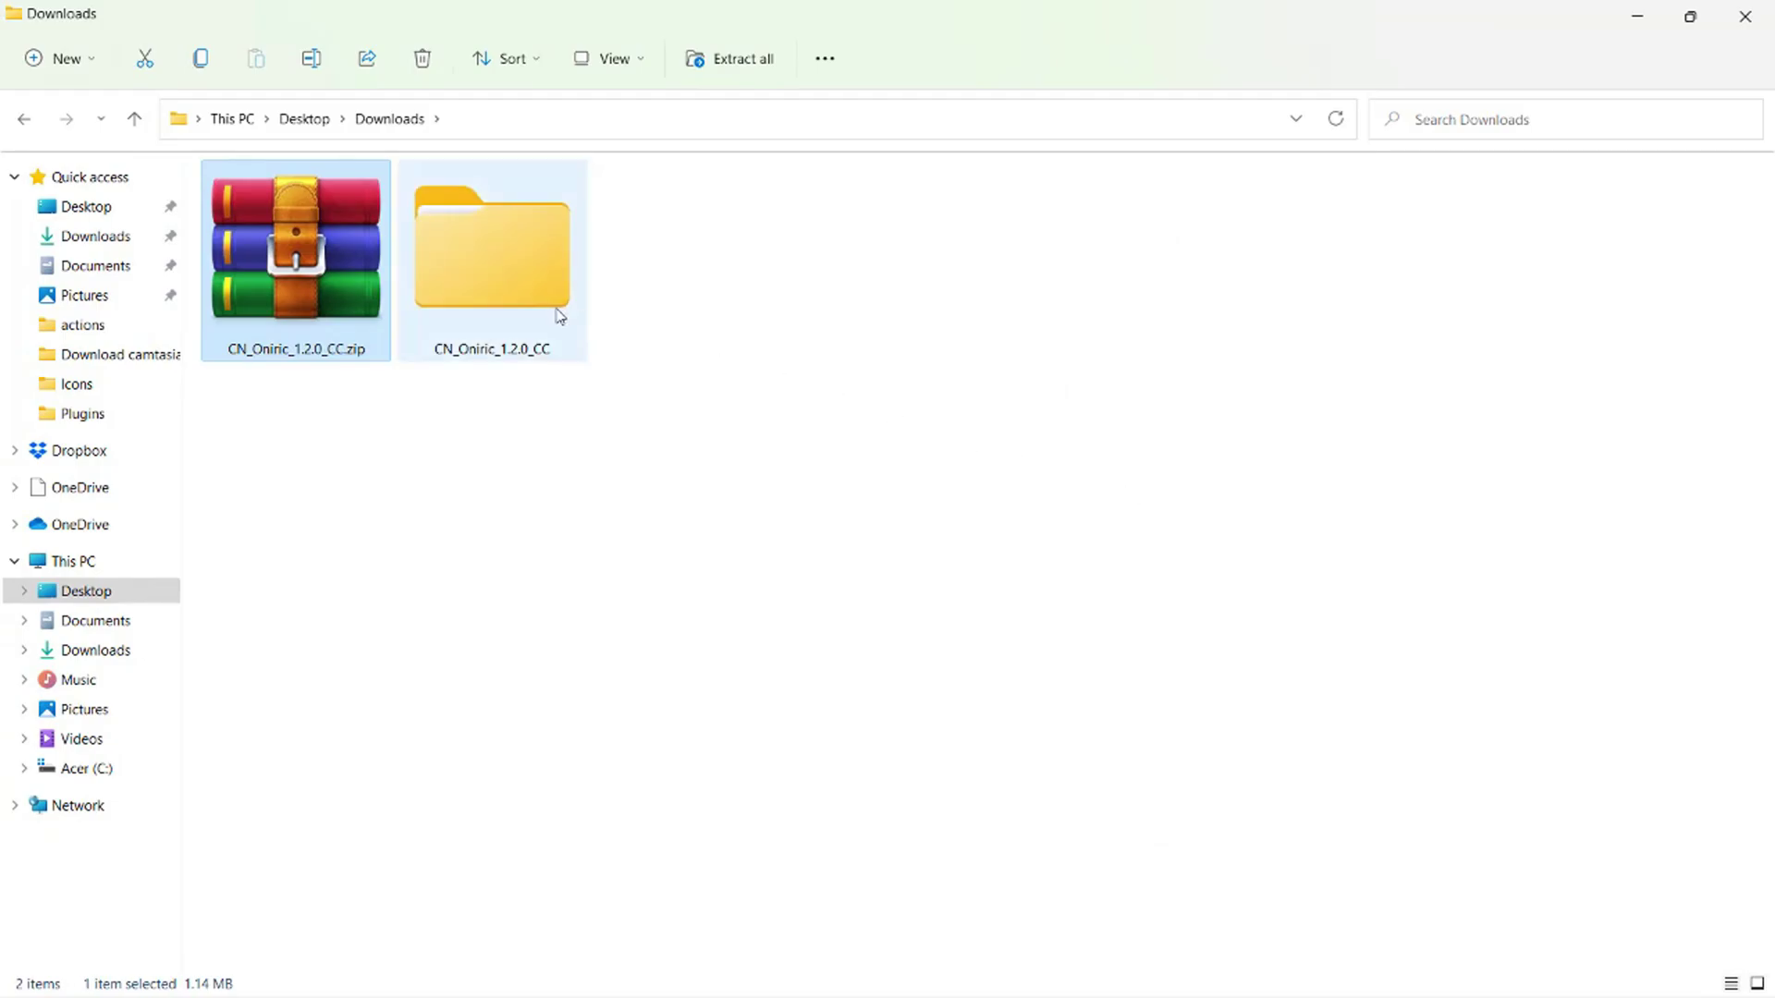
double_click(580, 316)
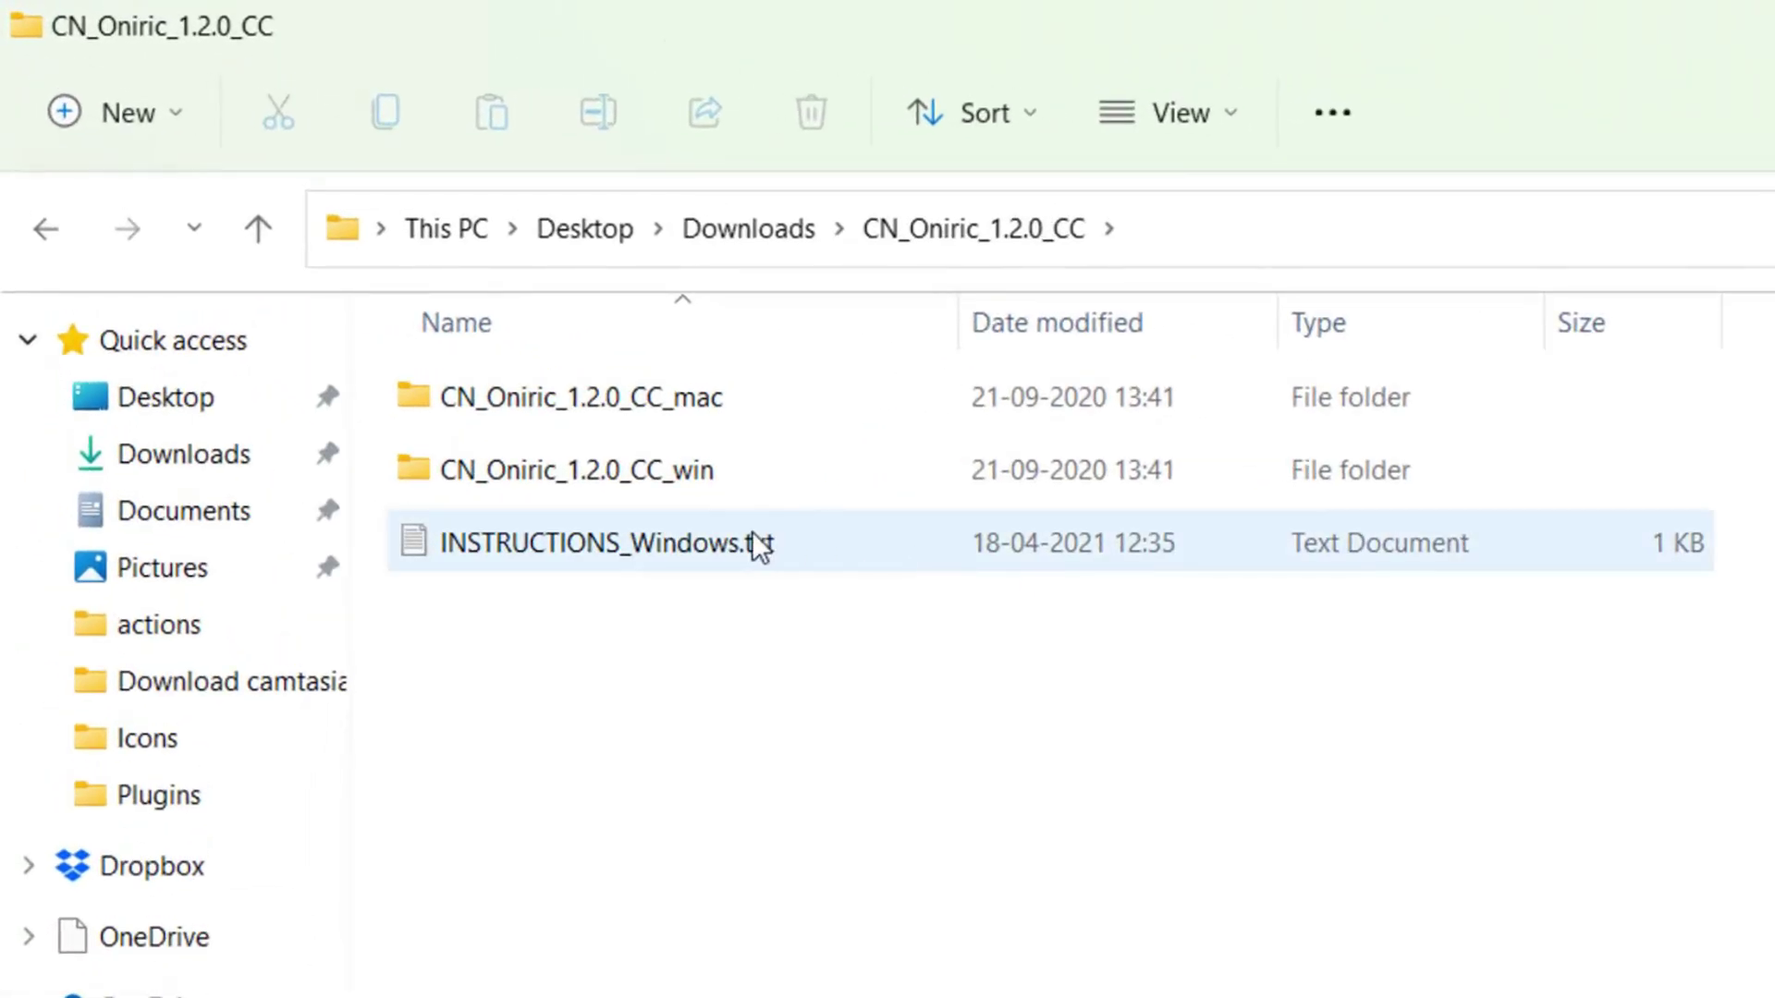
double_click(516, 554)
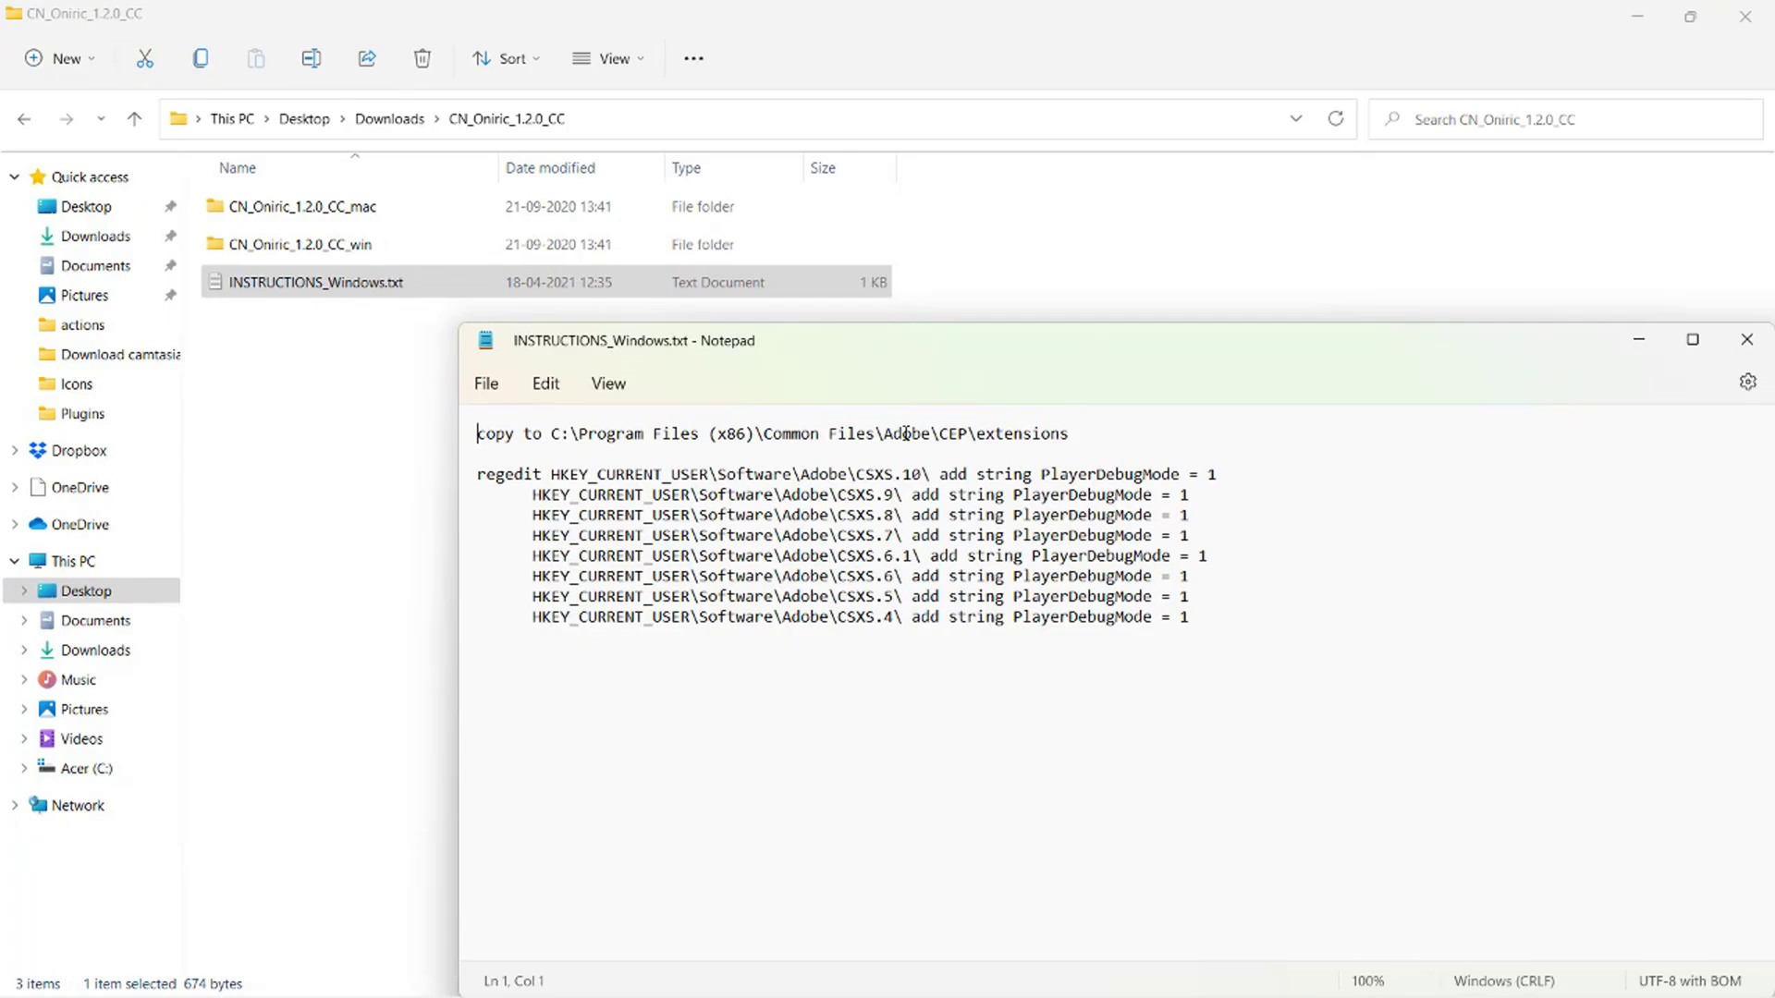
left_click(1639, 339)
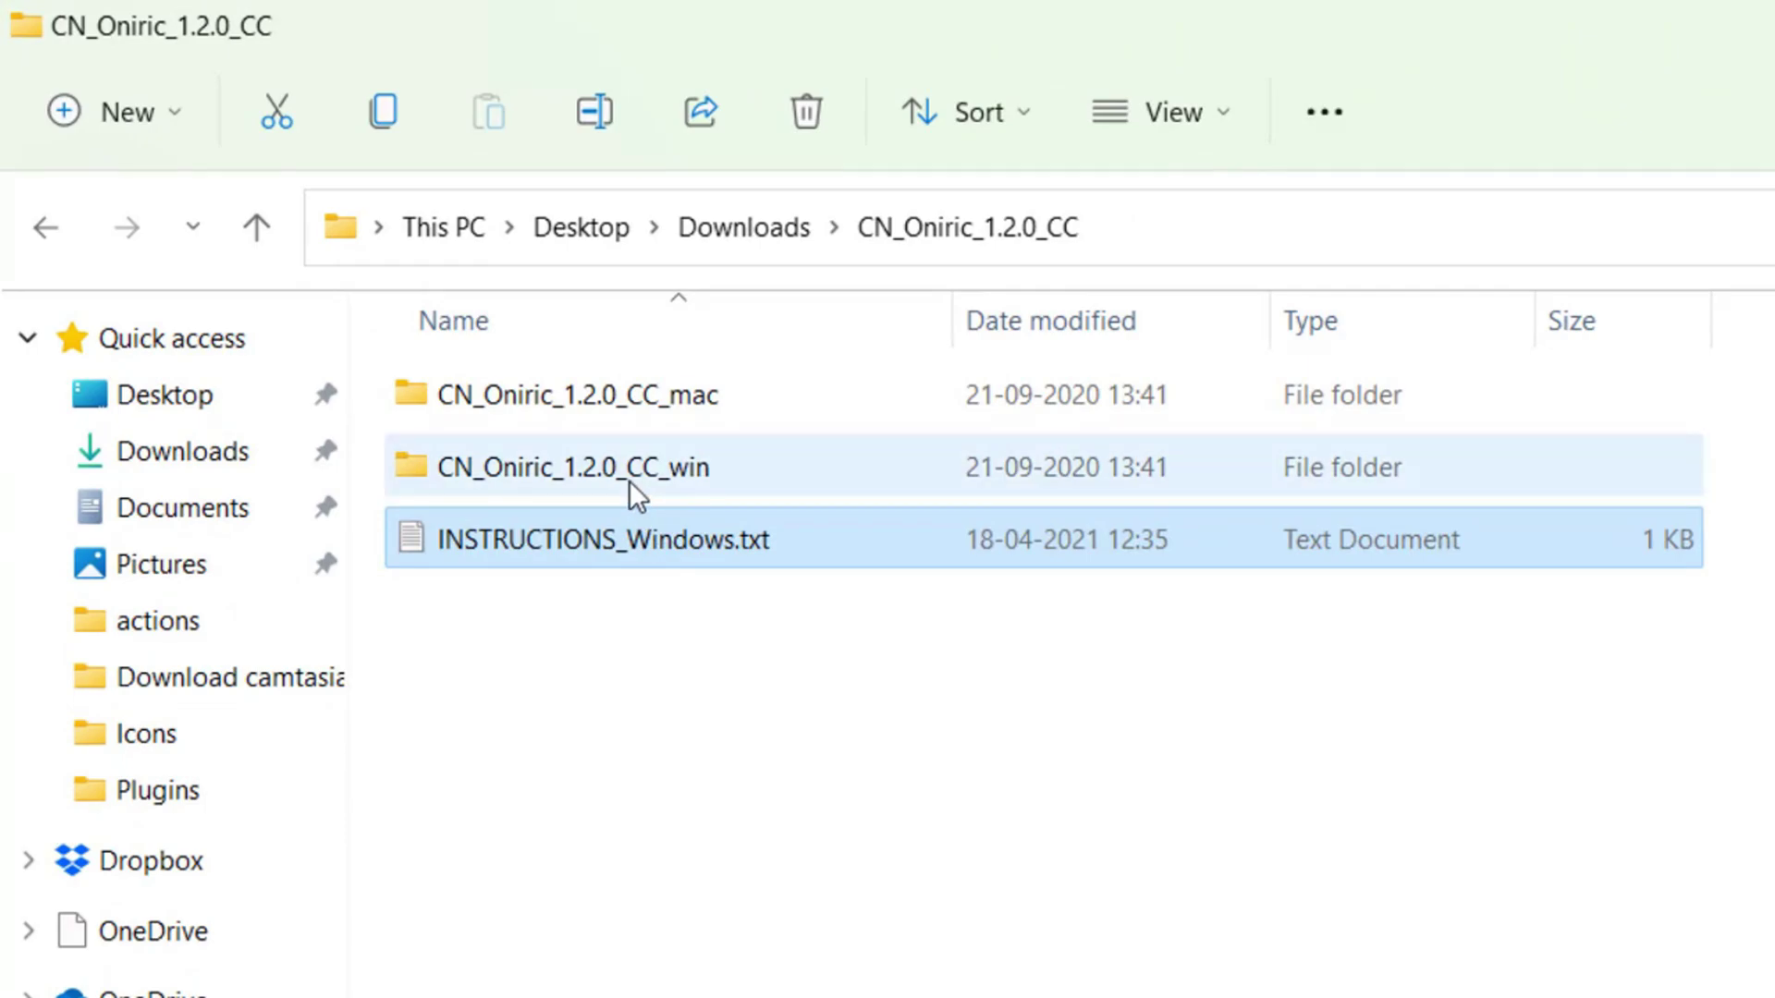
Copy the CN_Oniric_1.2.0_CC_win folder.
left_click(560, 473)
right_click(754, 462)
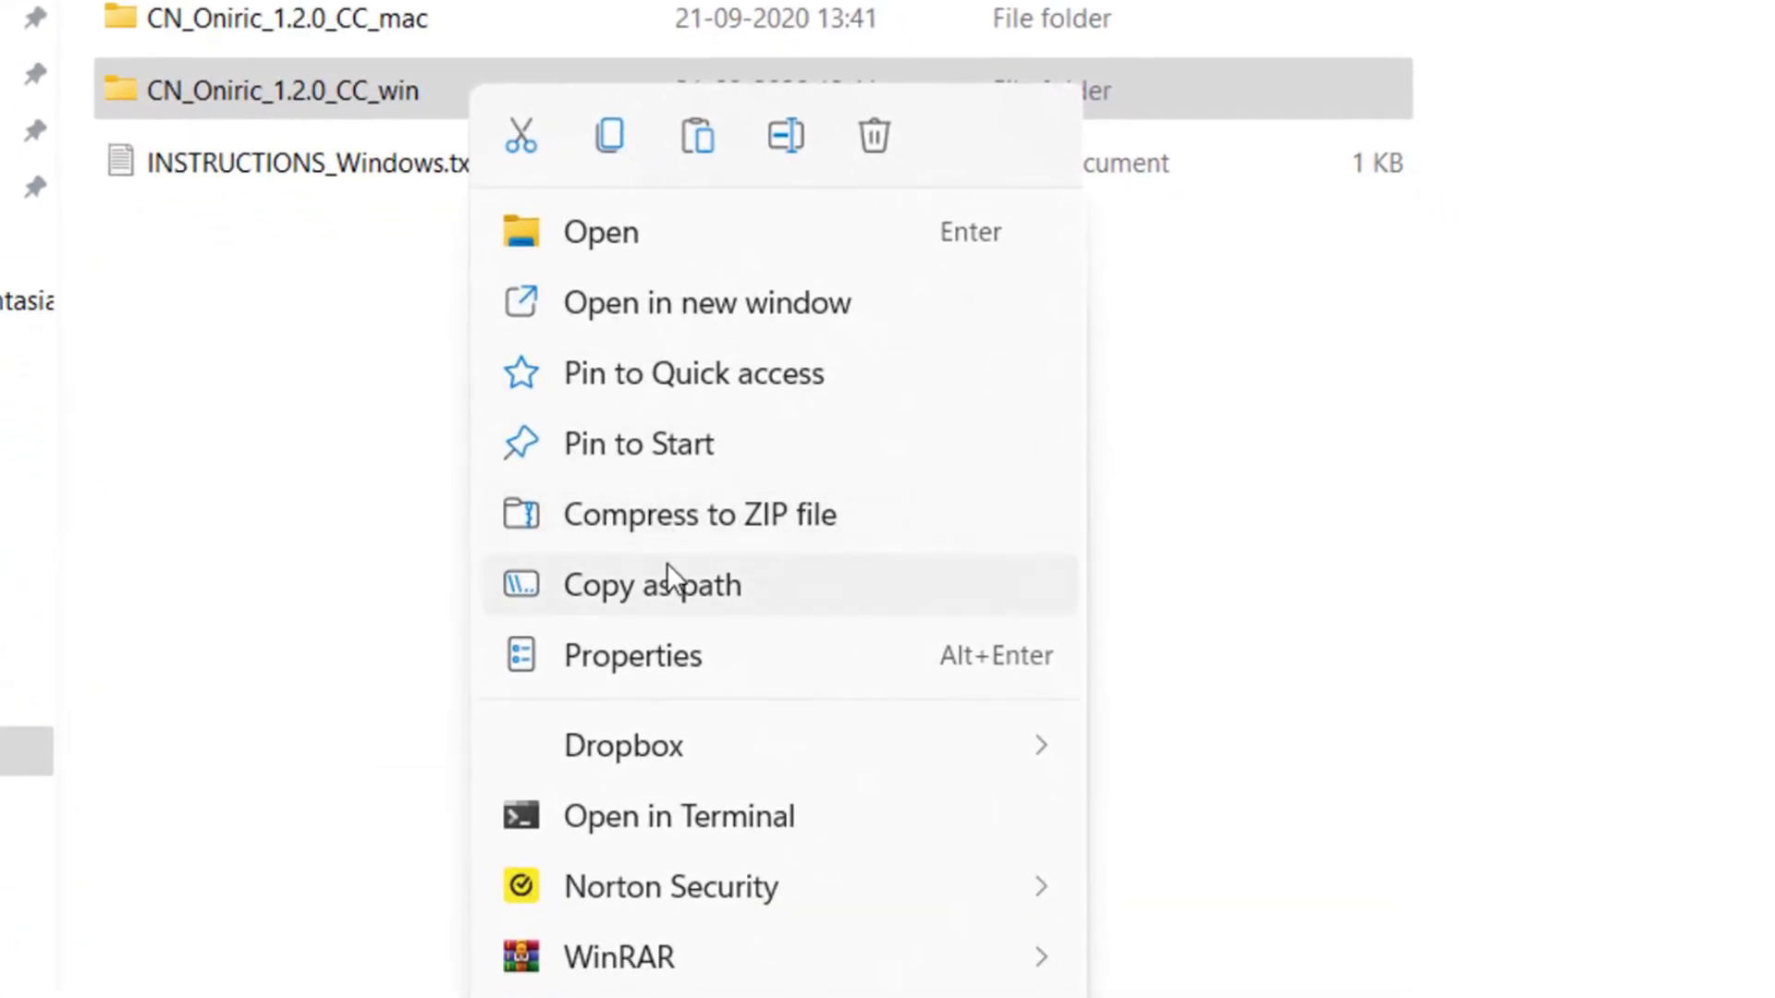
left_click(603, 135)
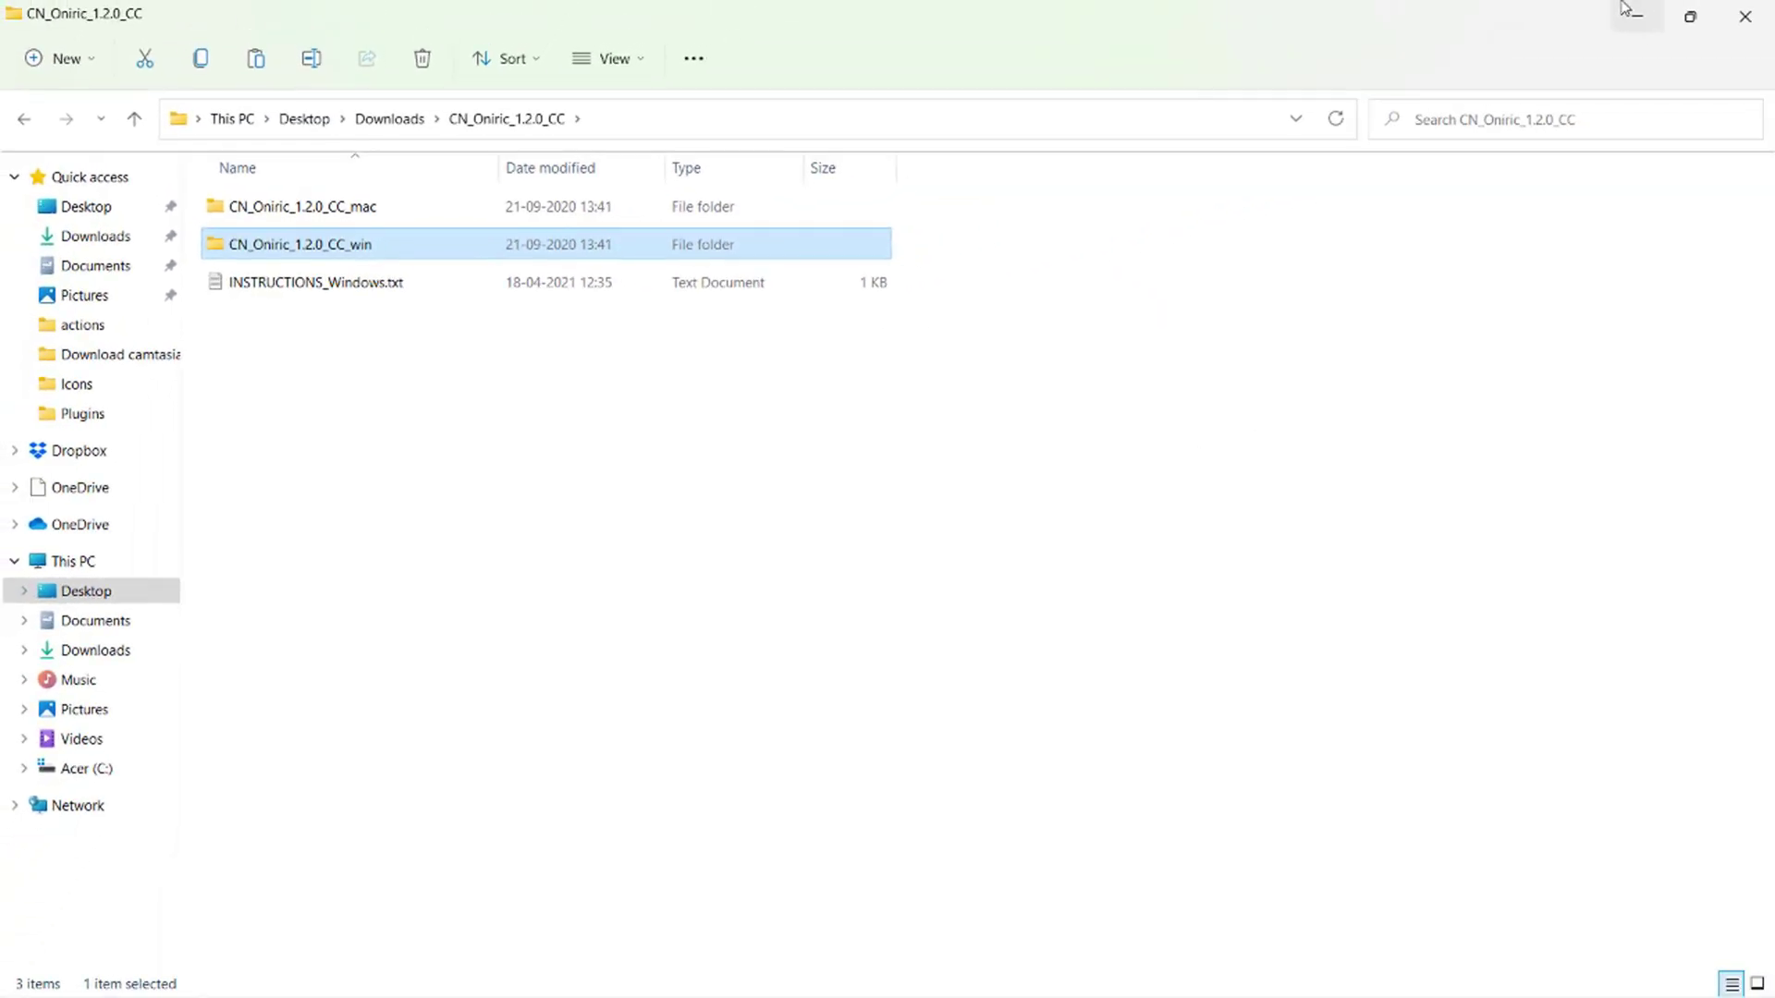
Go to C:\Program Files (x86)\Common Files\Adobe\CEP\extensions.
left_click(84, 768)
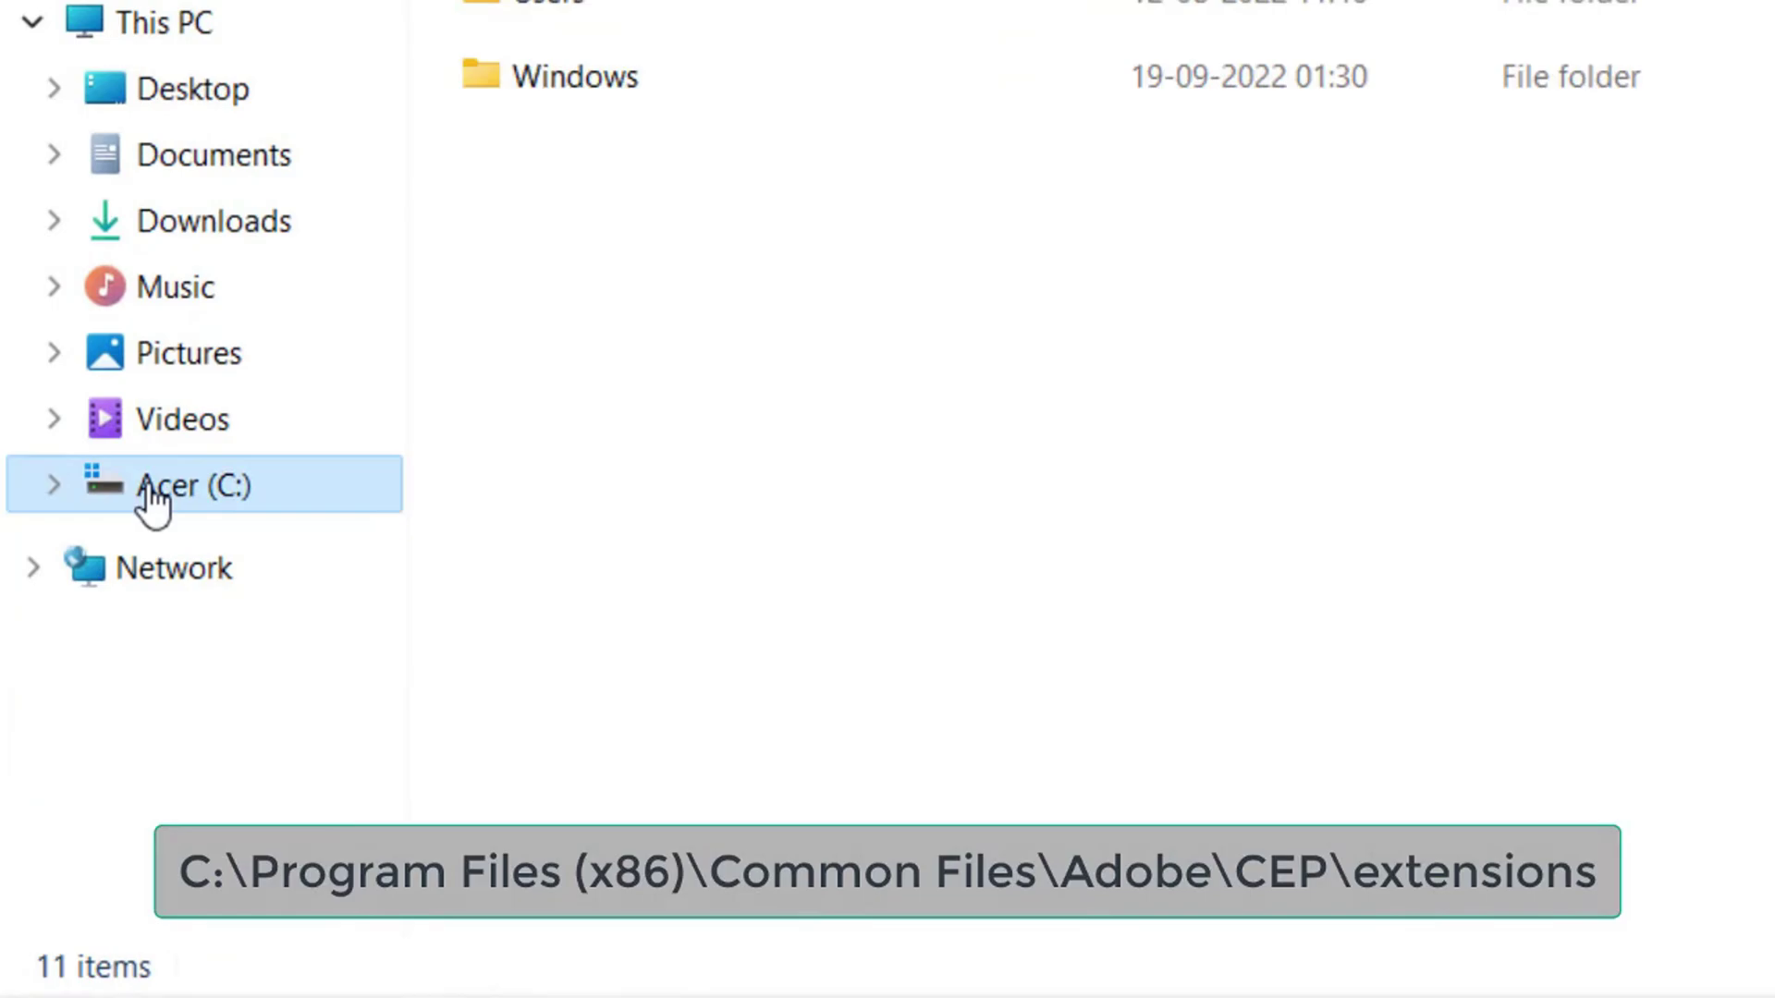
double_click(588, 24)
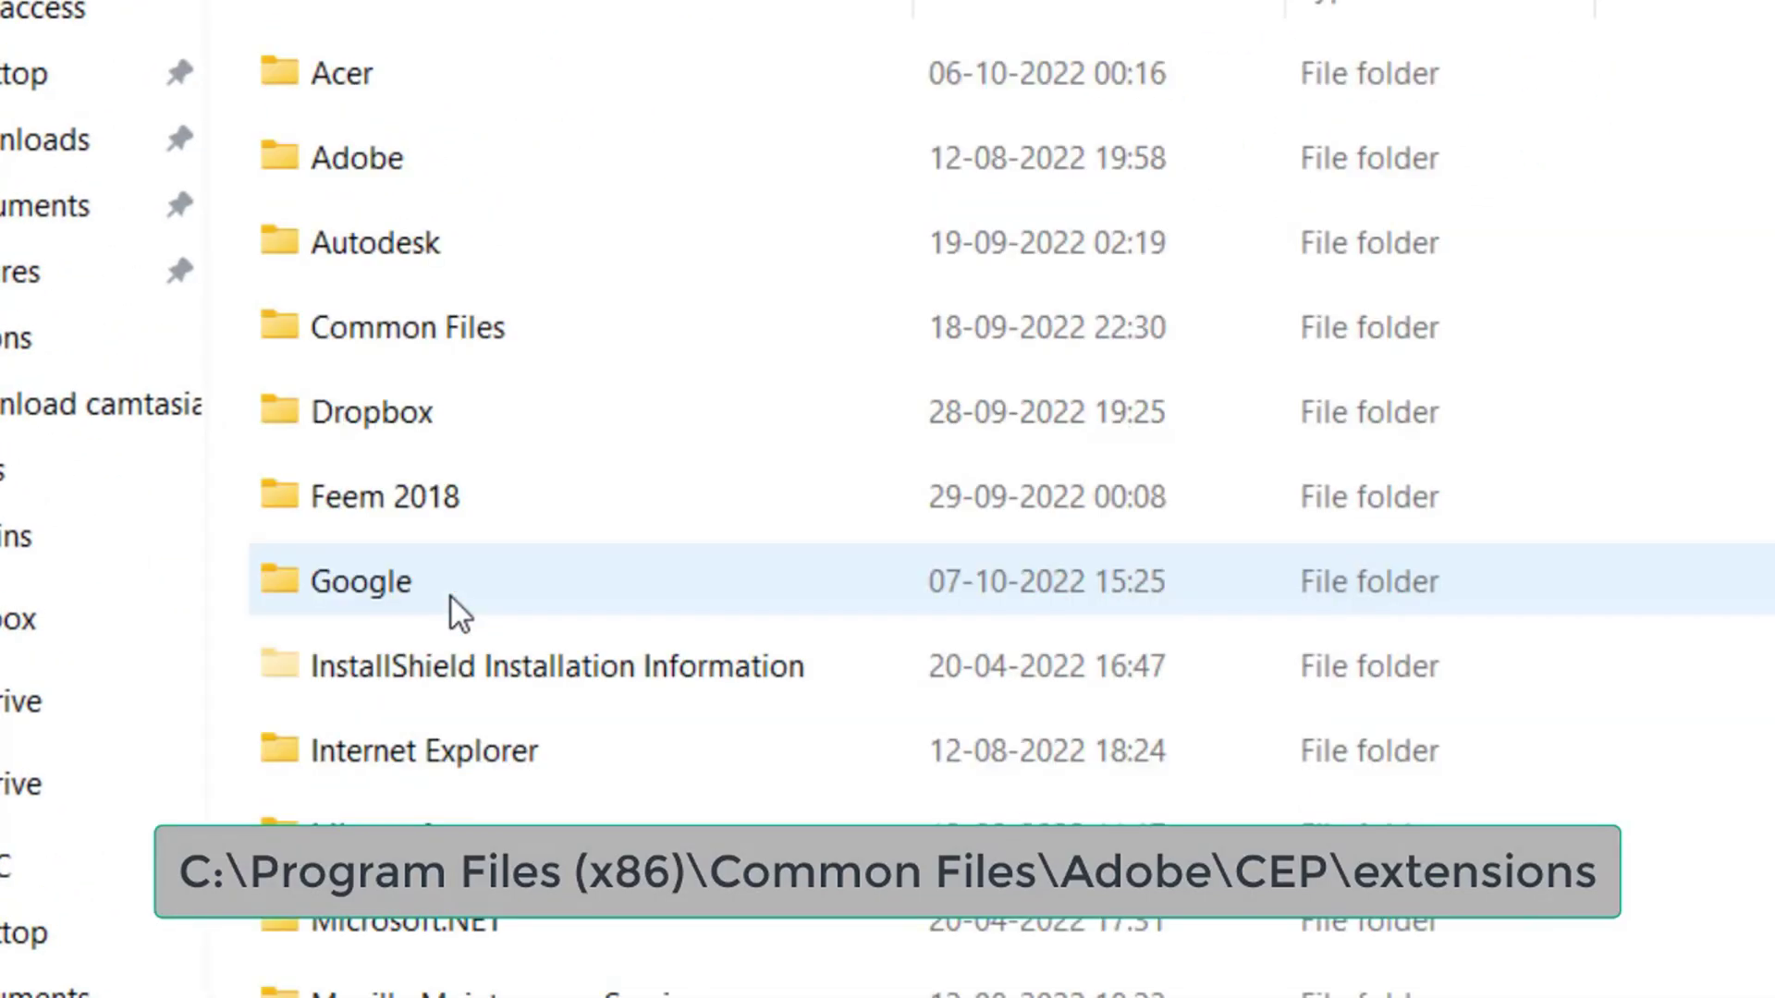
left_click(424, 324)
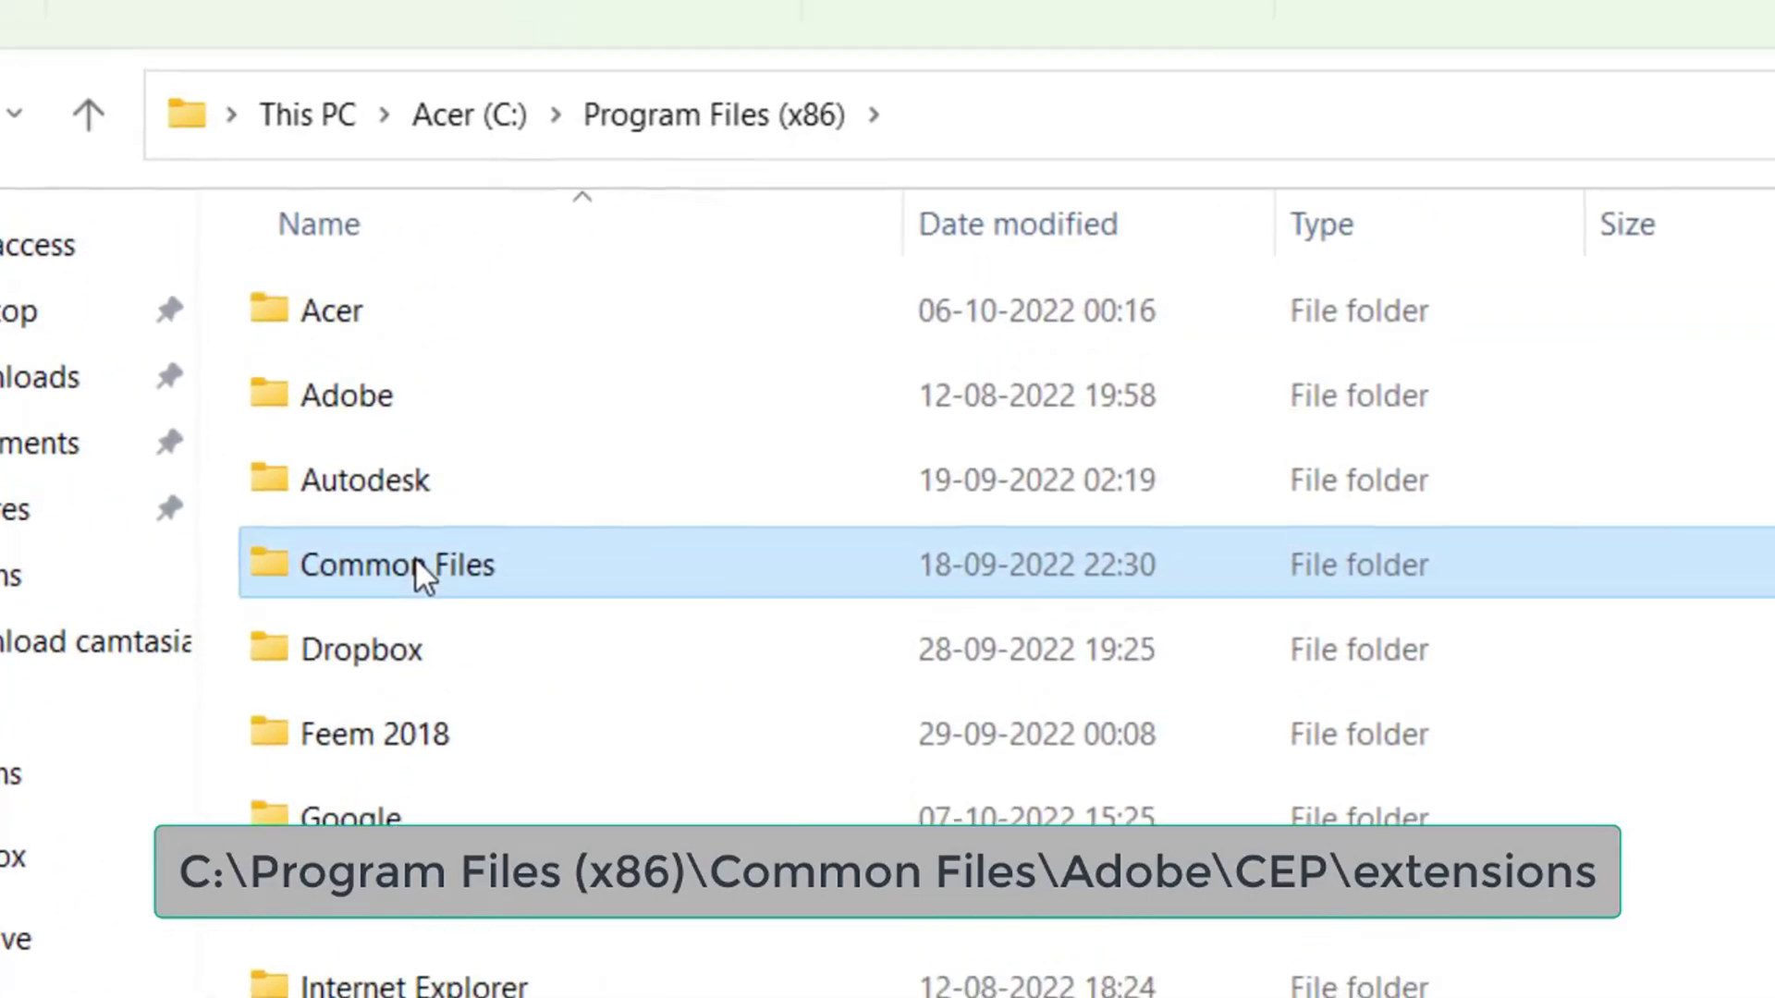
double_click(414, 563)
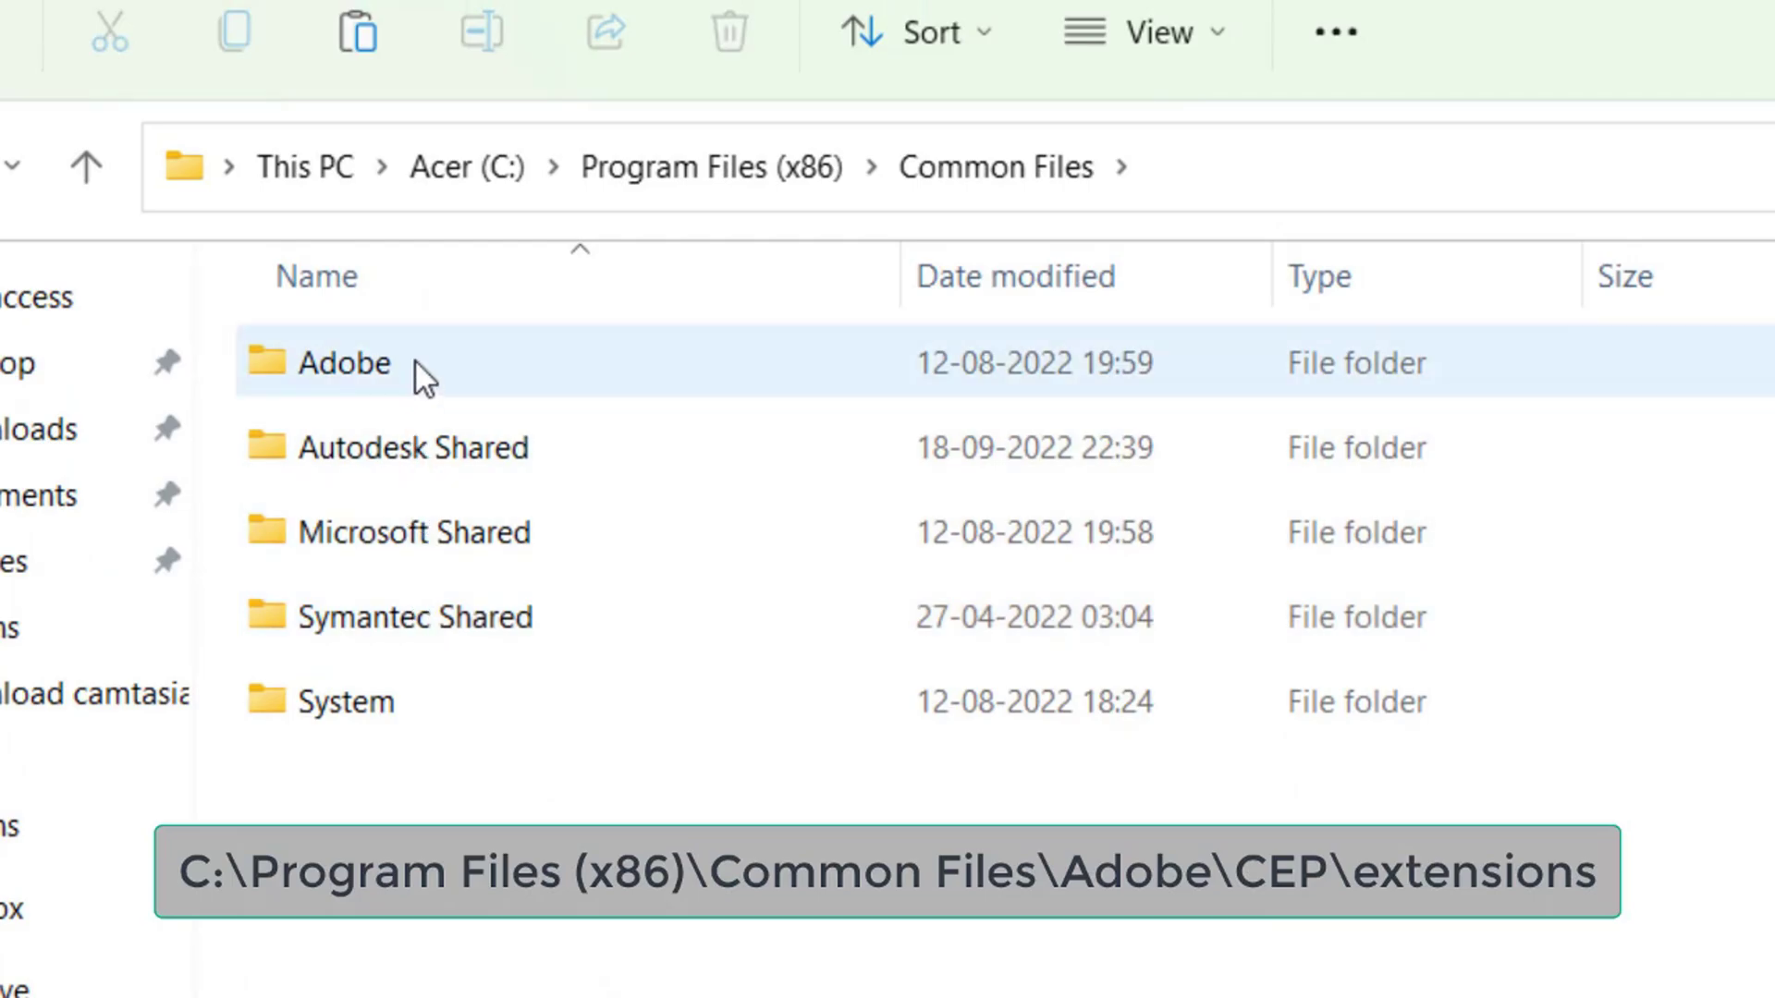
left_click(414, 311)
double_click(414, 359)
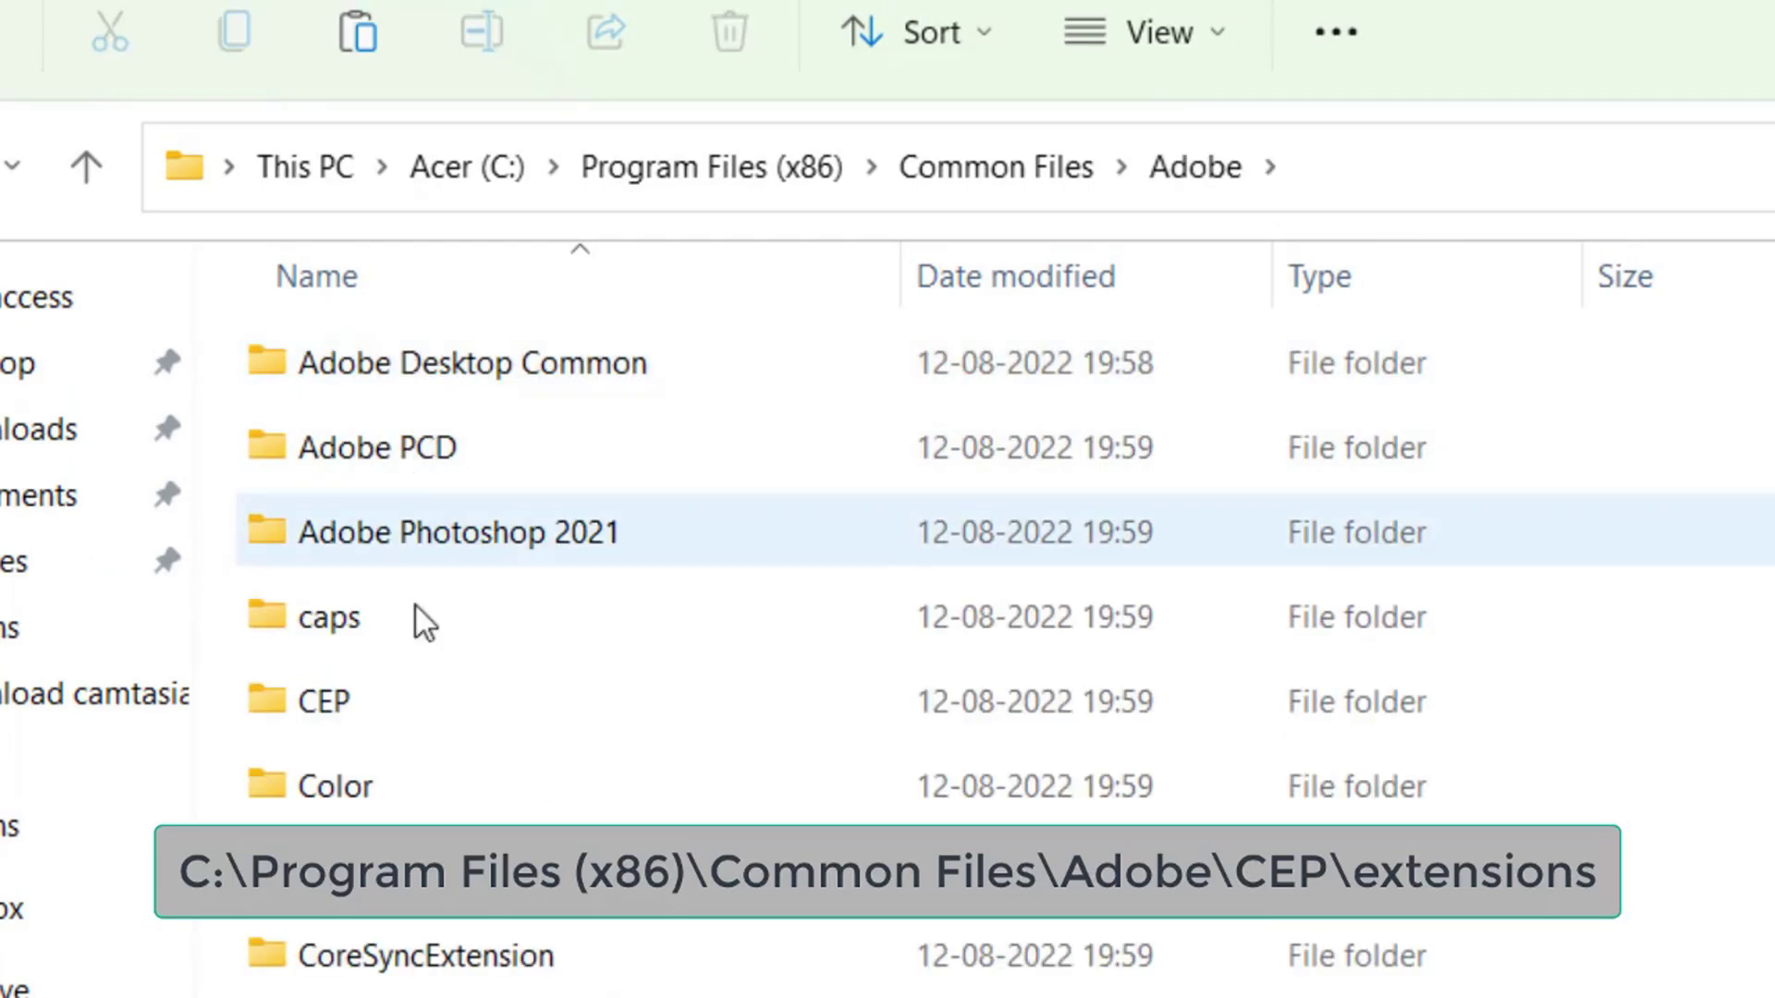
double_click(406, 698)
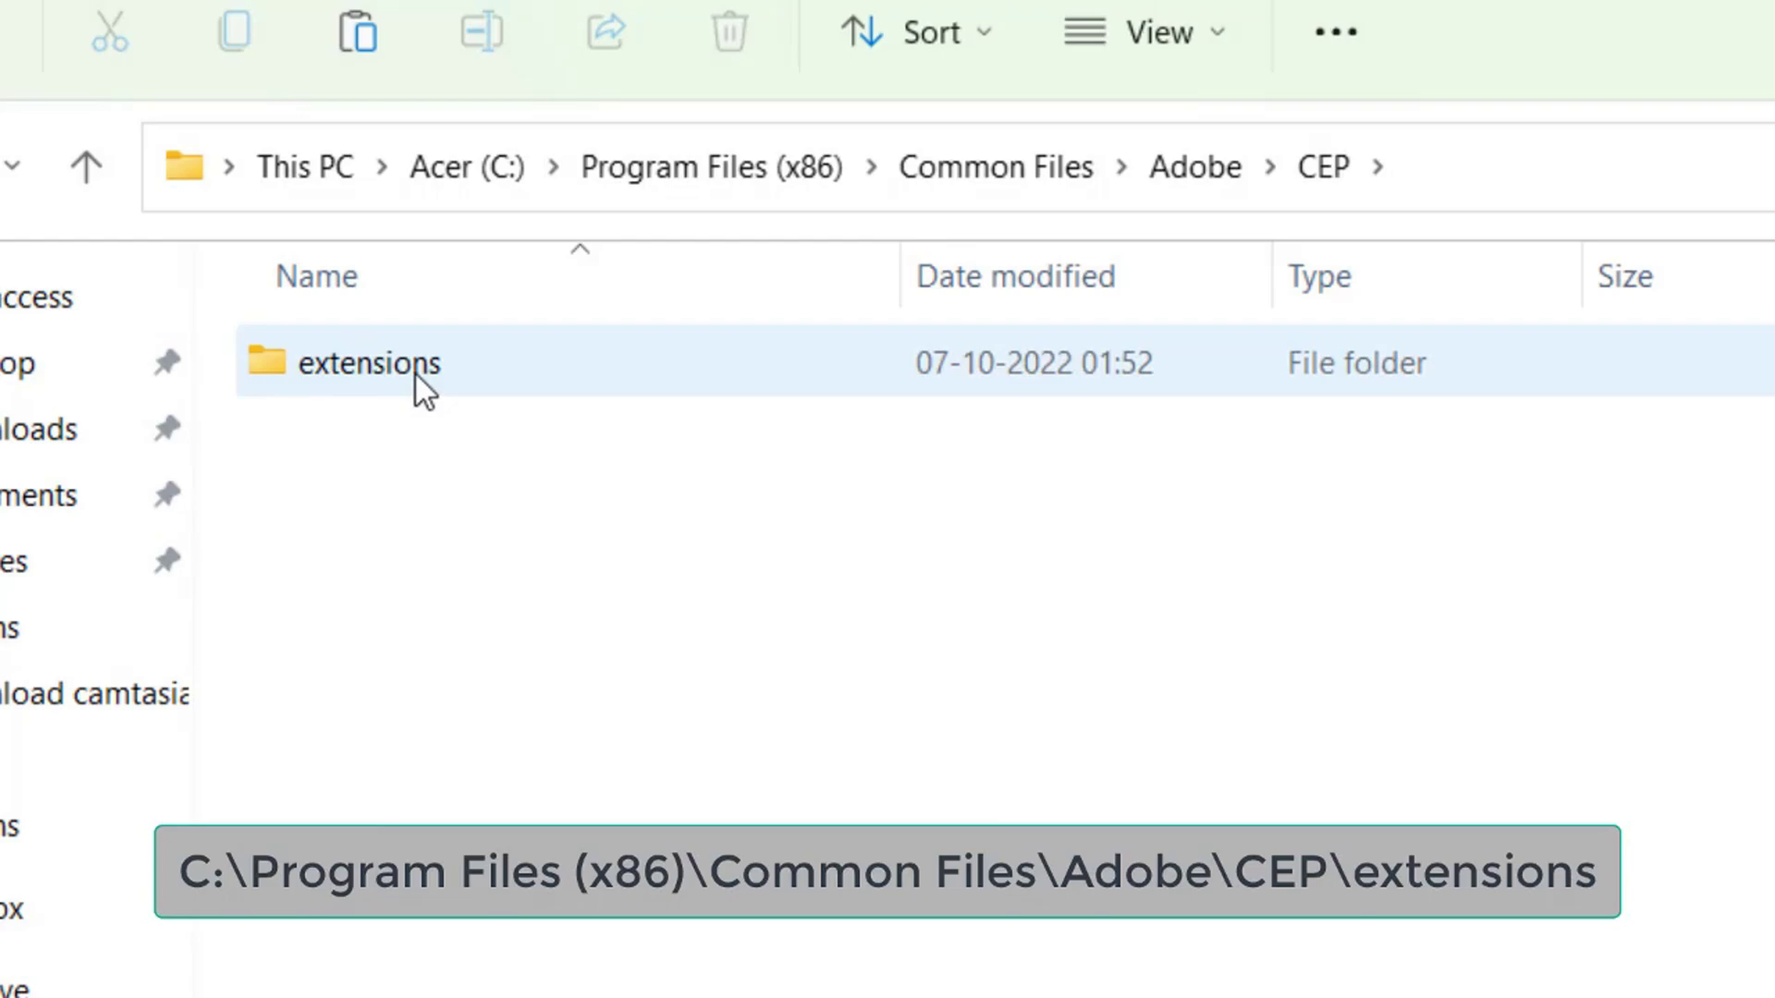
double_click(416, 375)
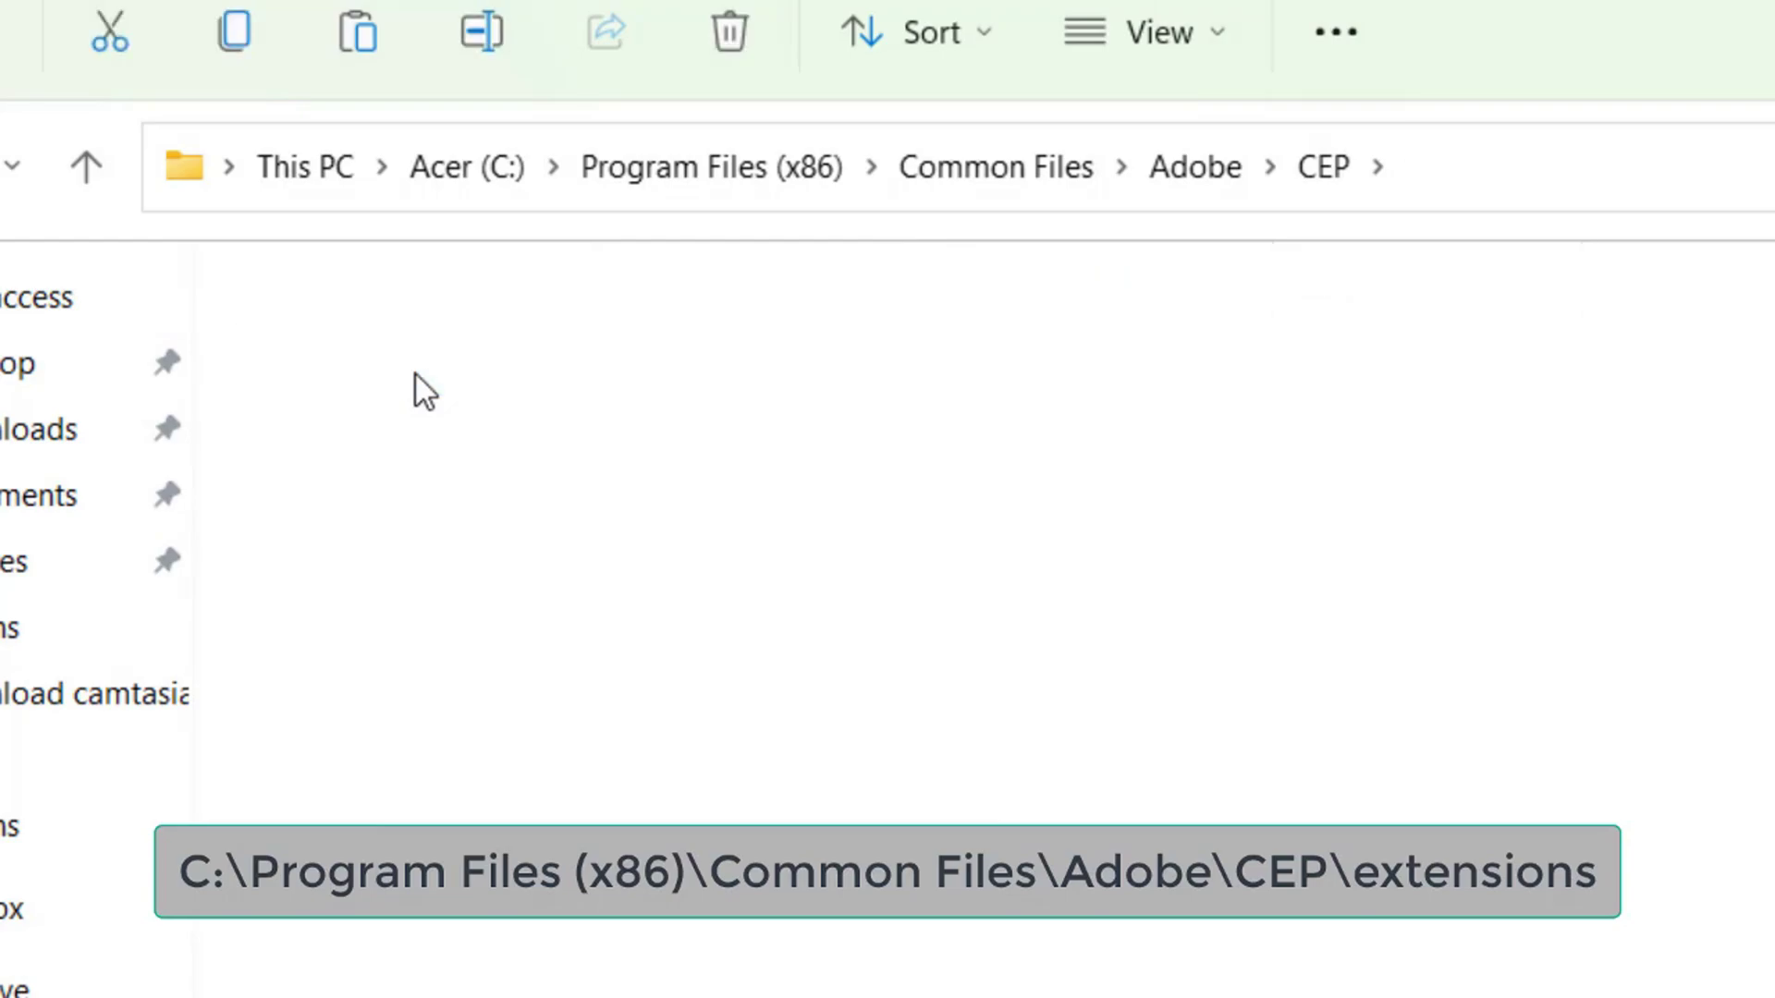
Paste CN_Oniric_1.2.0_CC_win into the CEP extensions folder, then launch Photoshop.
right_click(506, 825)
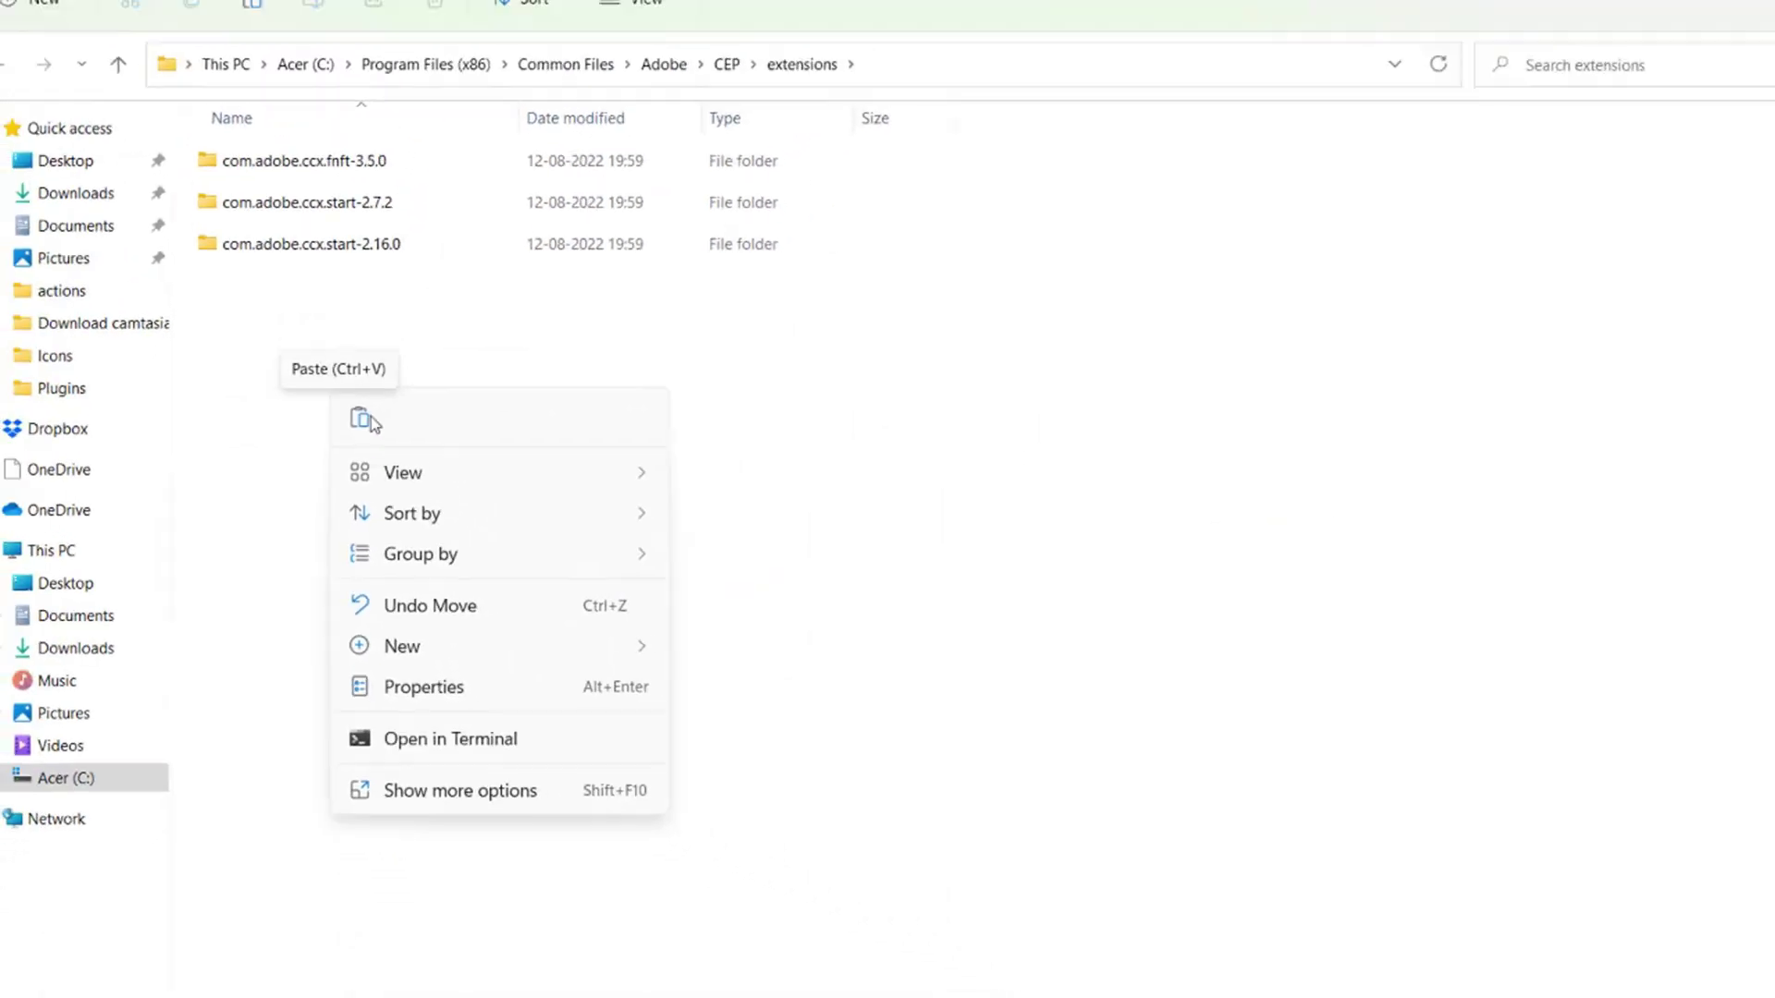
left_click(403, 205)
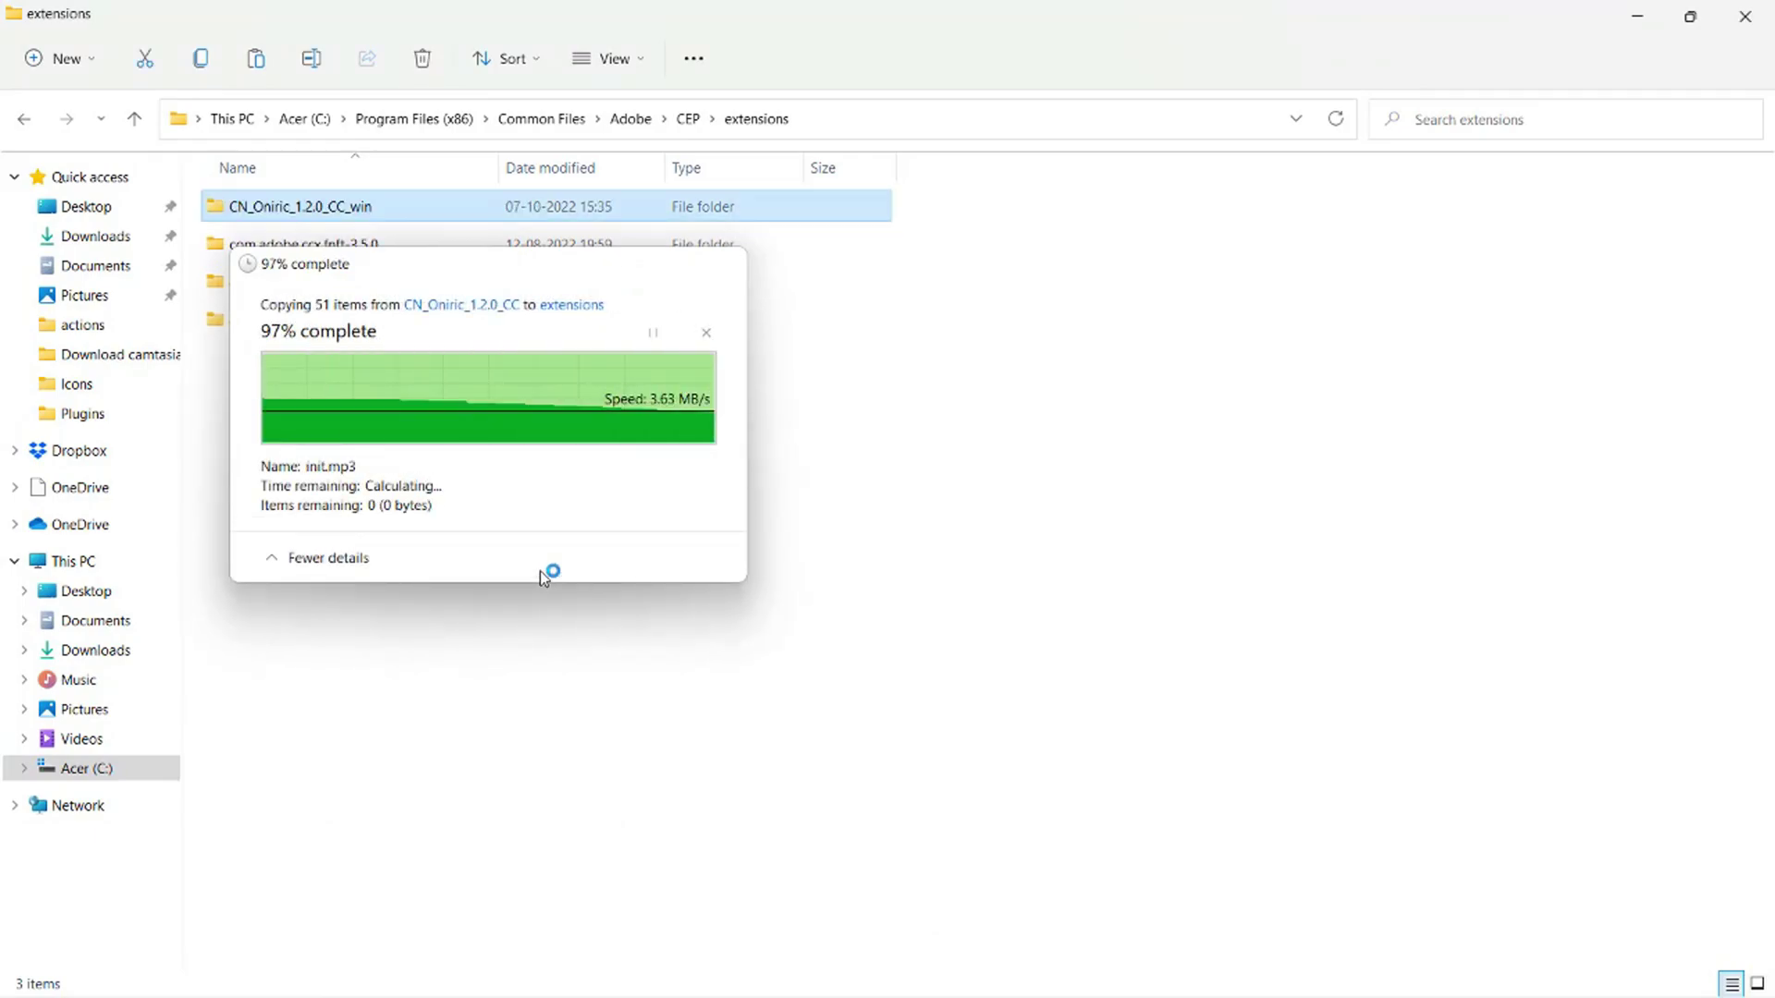
left_click(664, 645)
mouse_move(887, 994)
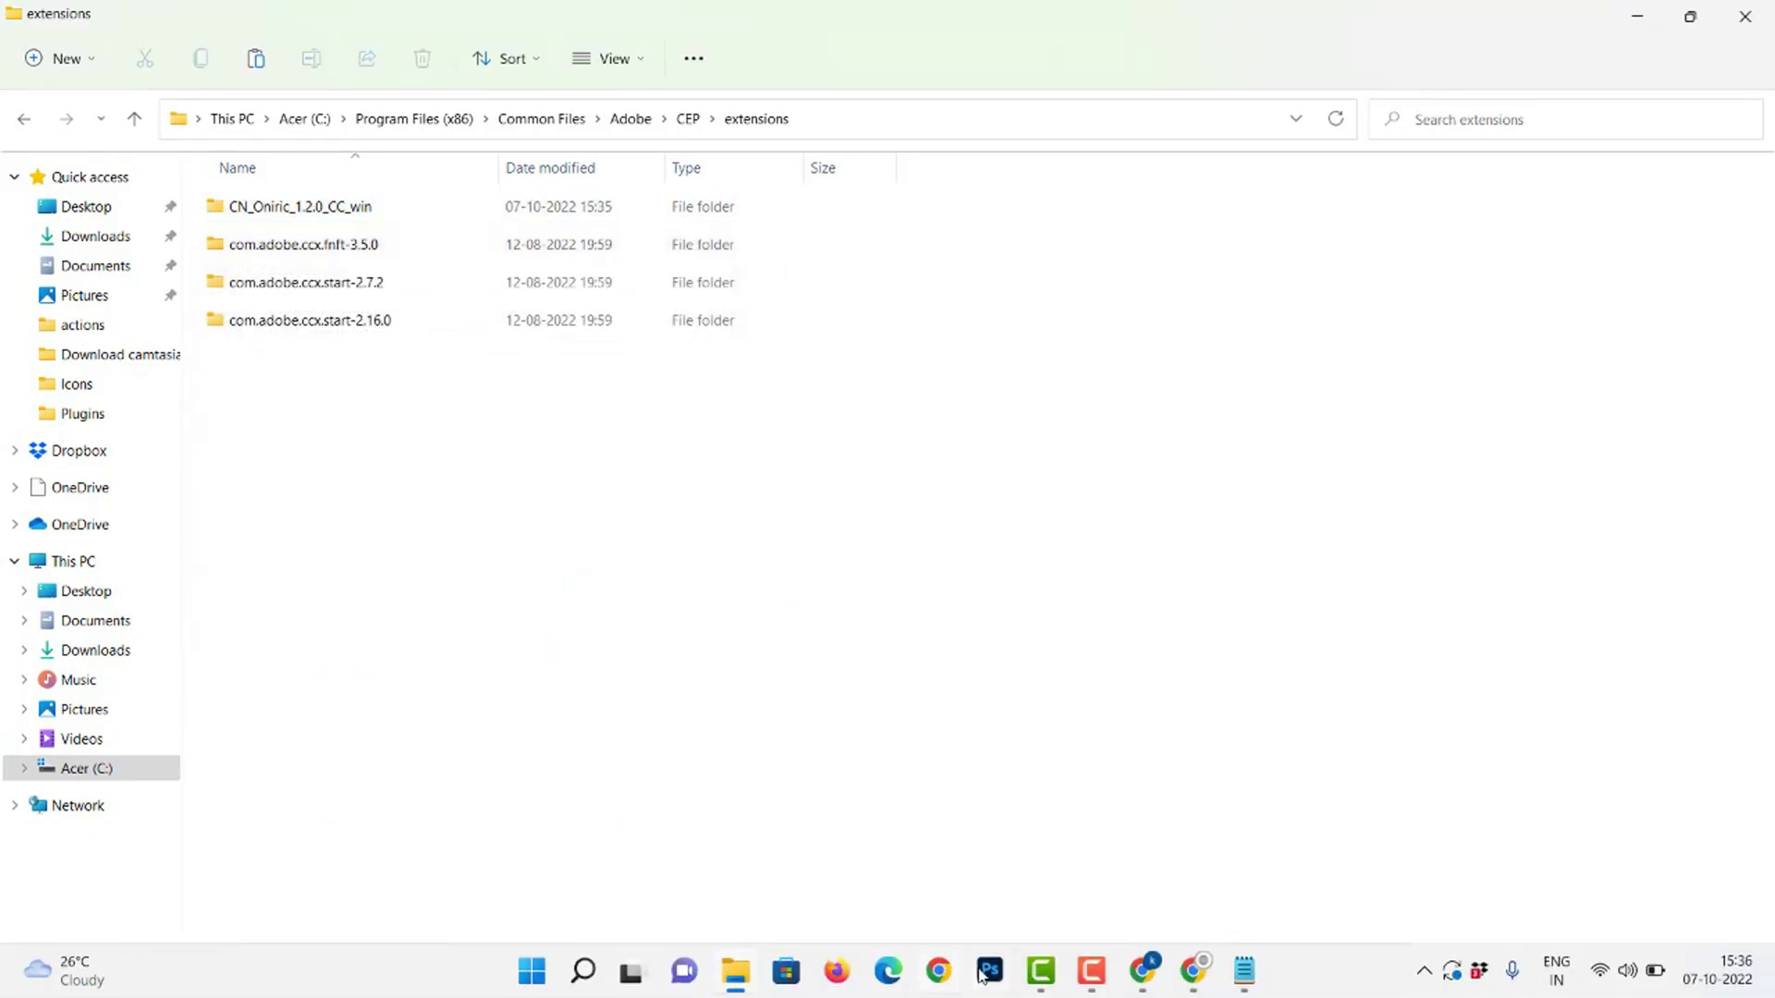
left_click(991, 969)
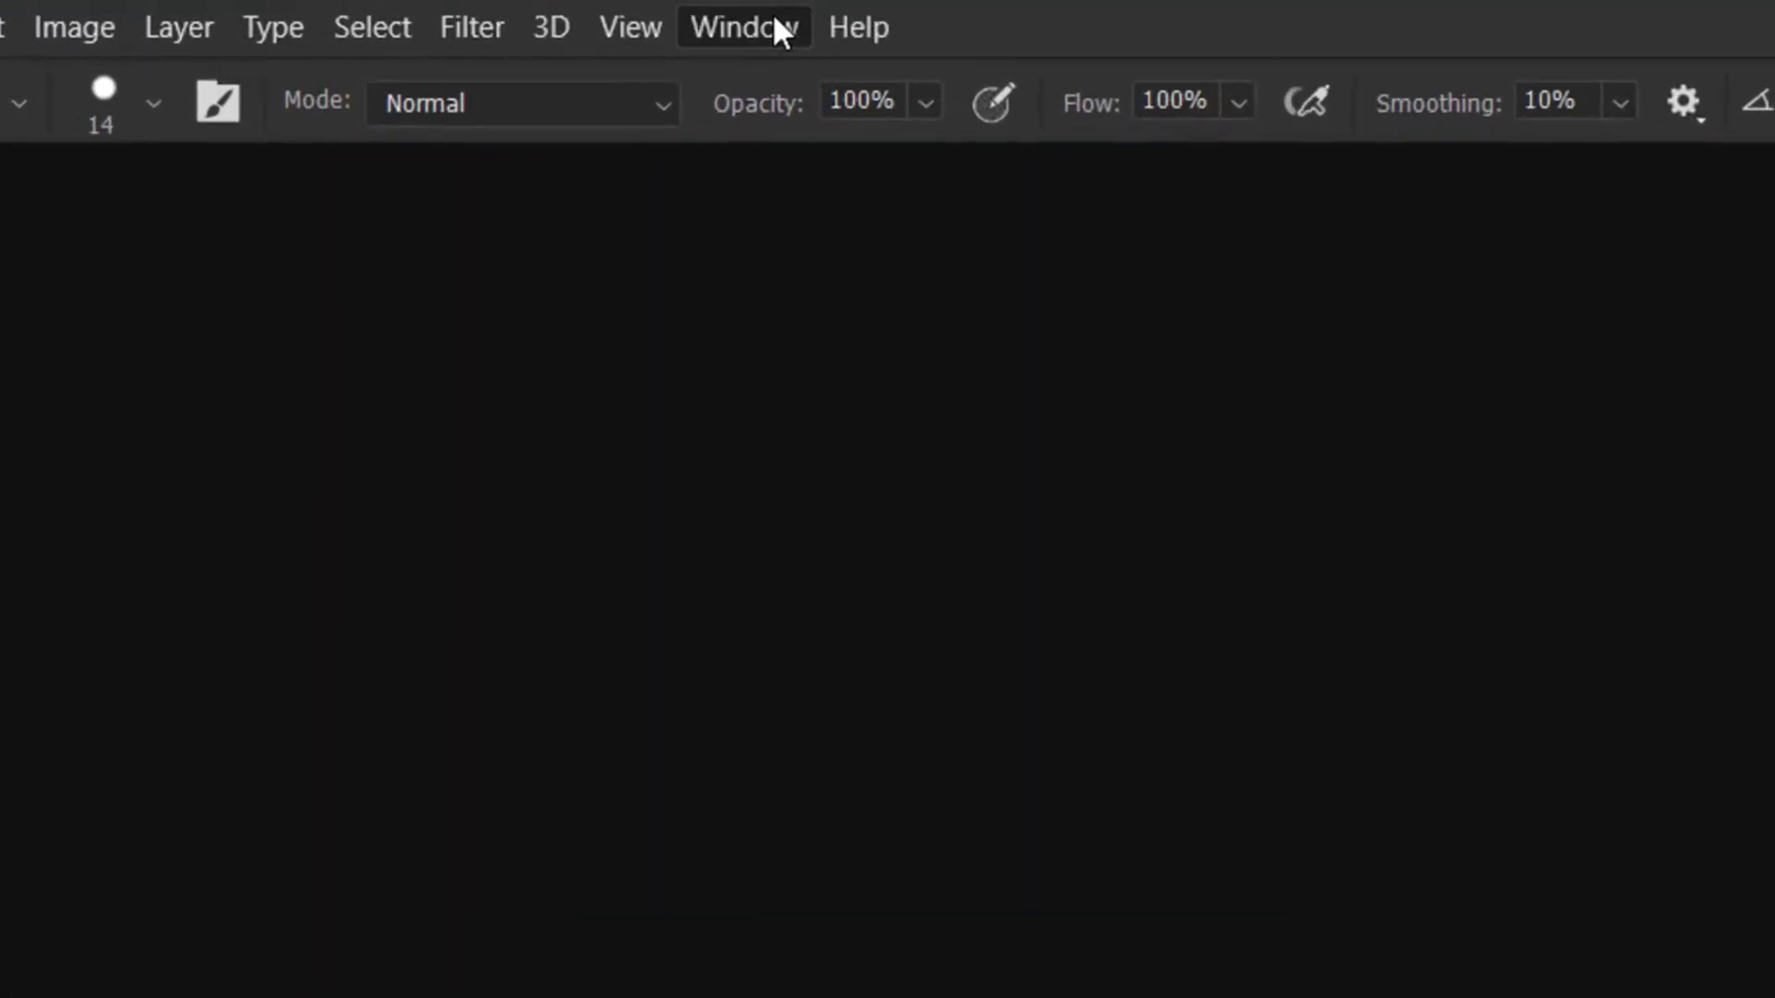
Open Oniric from Window > Extensions (legacy), dismiss the 'not properly signed' error, and close it.
left_click(776, 26)
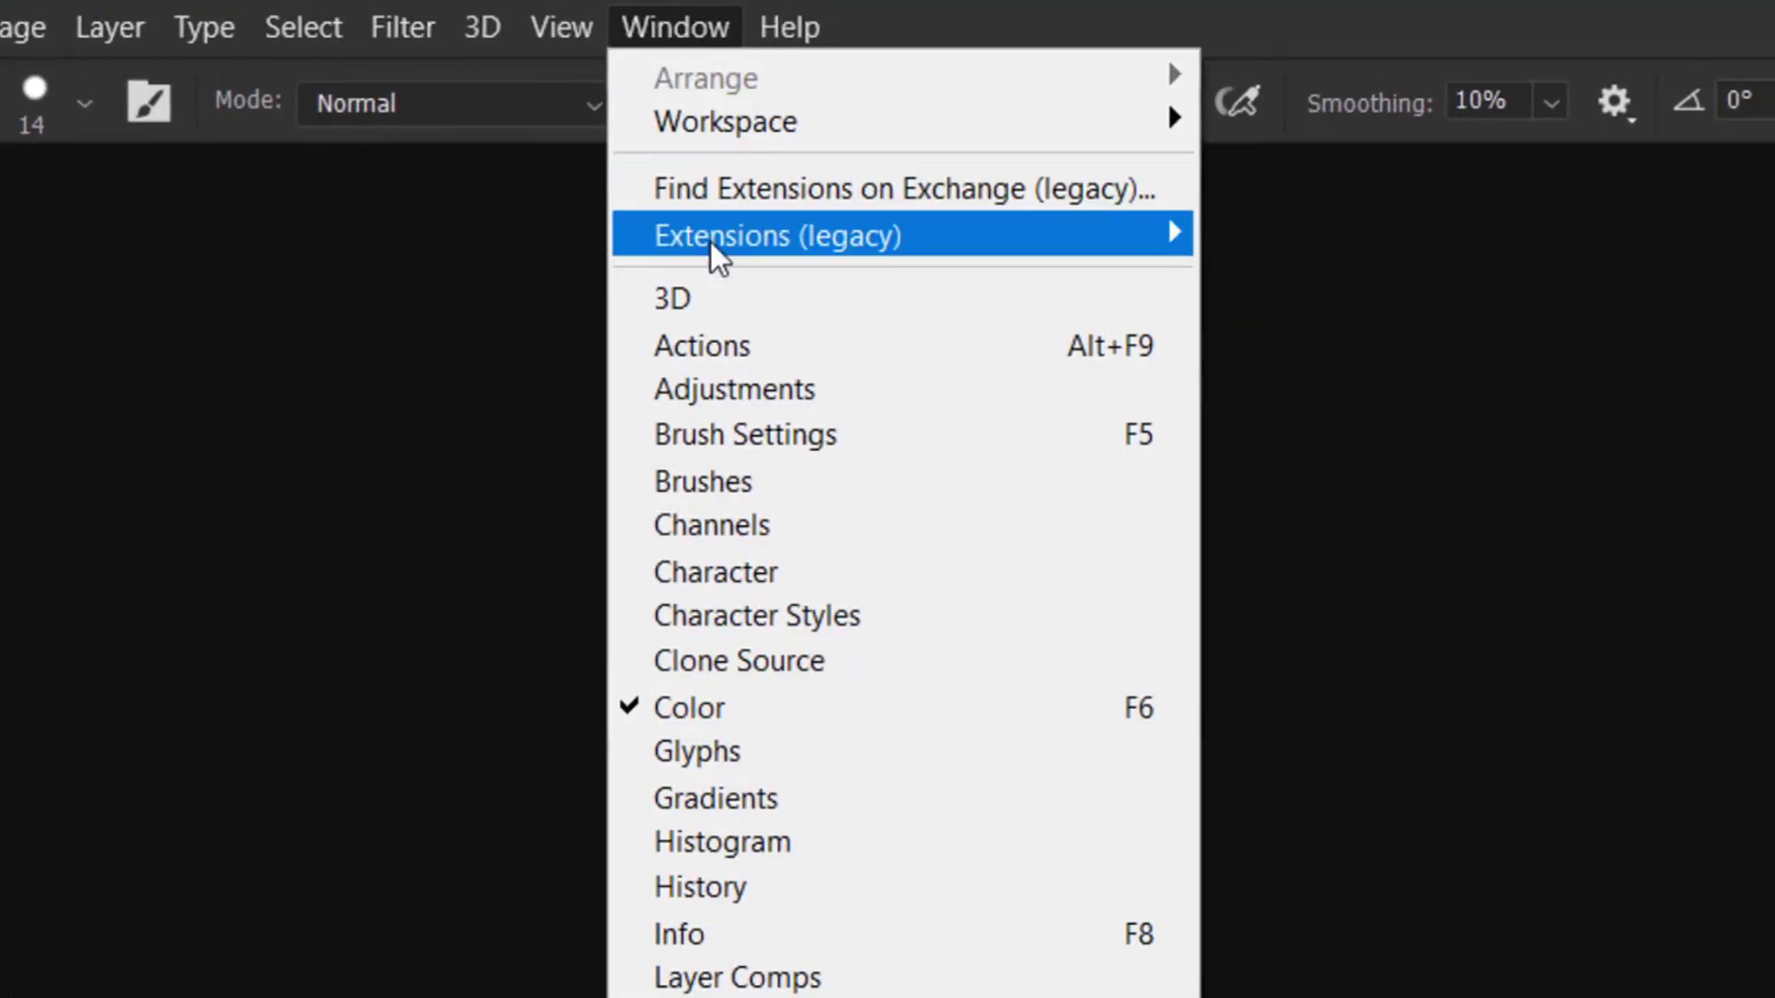
mouse_move(789, 242)
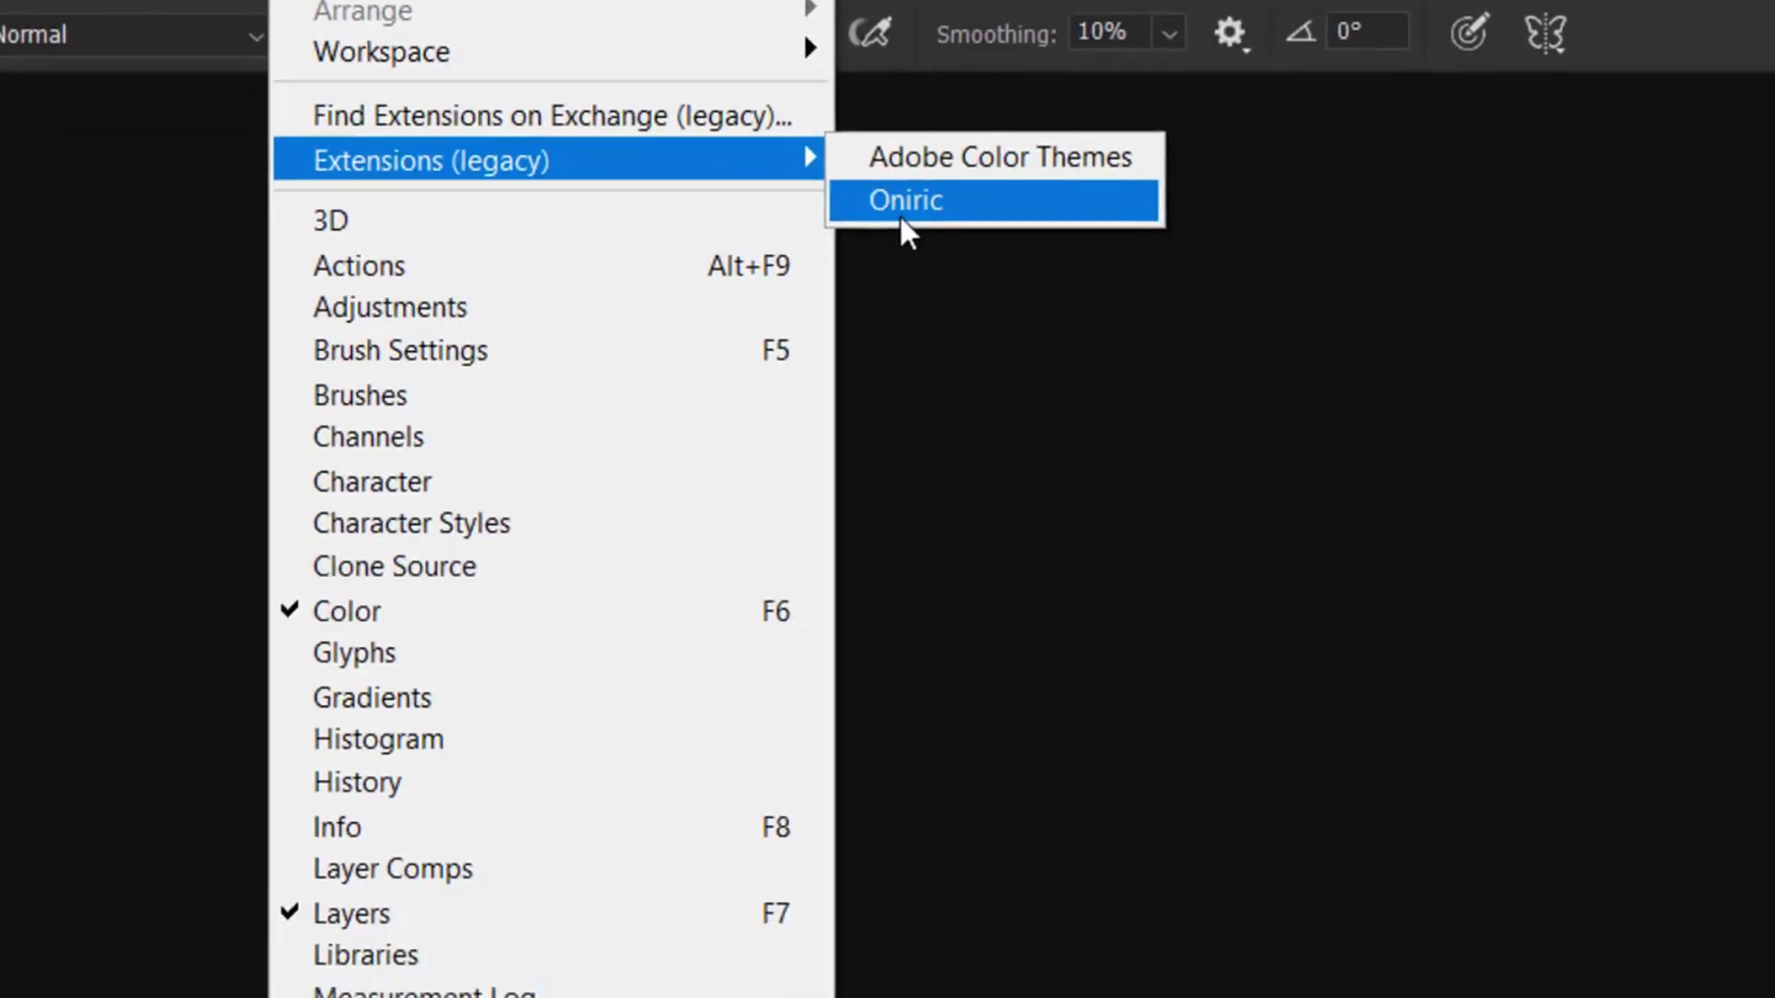
left_click(961, 279)
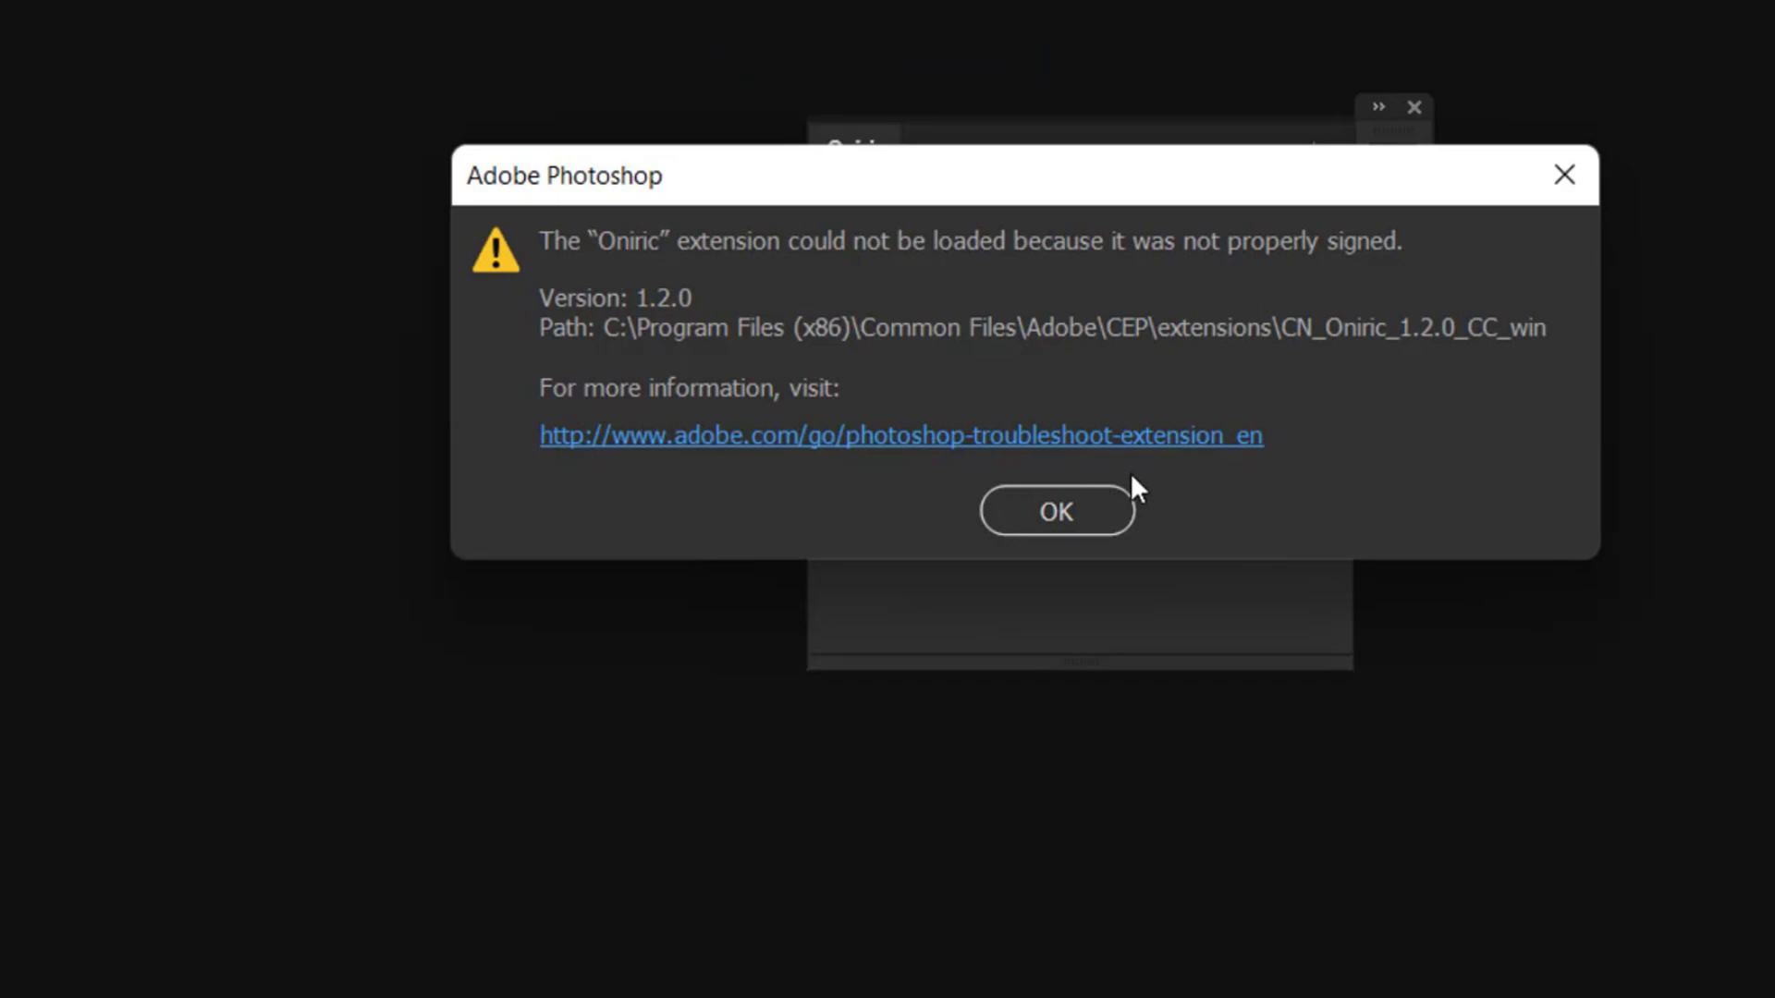
left_click(1100, 512)
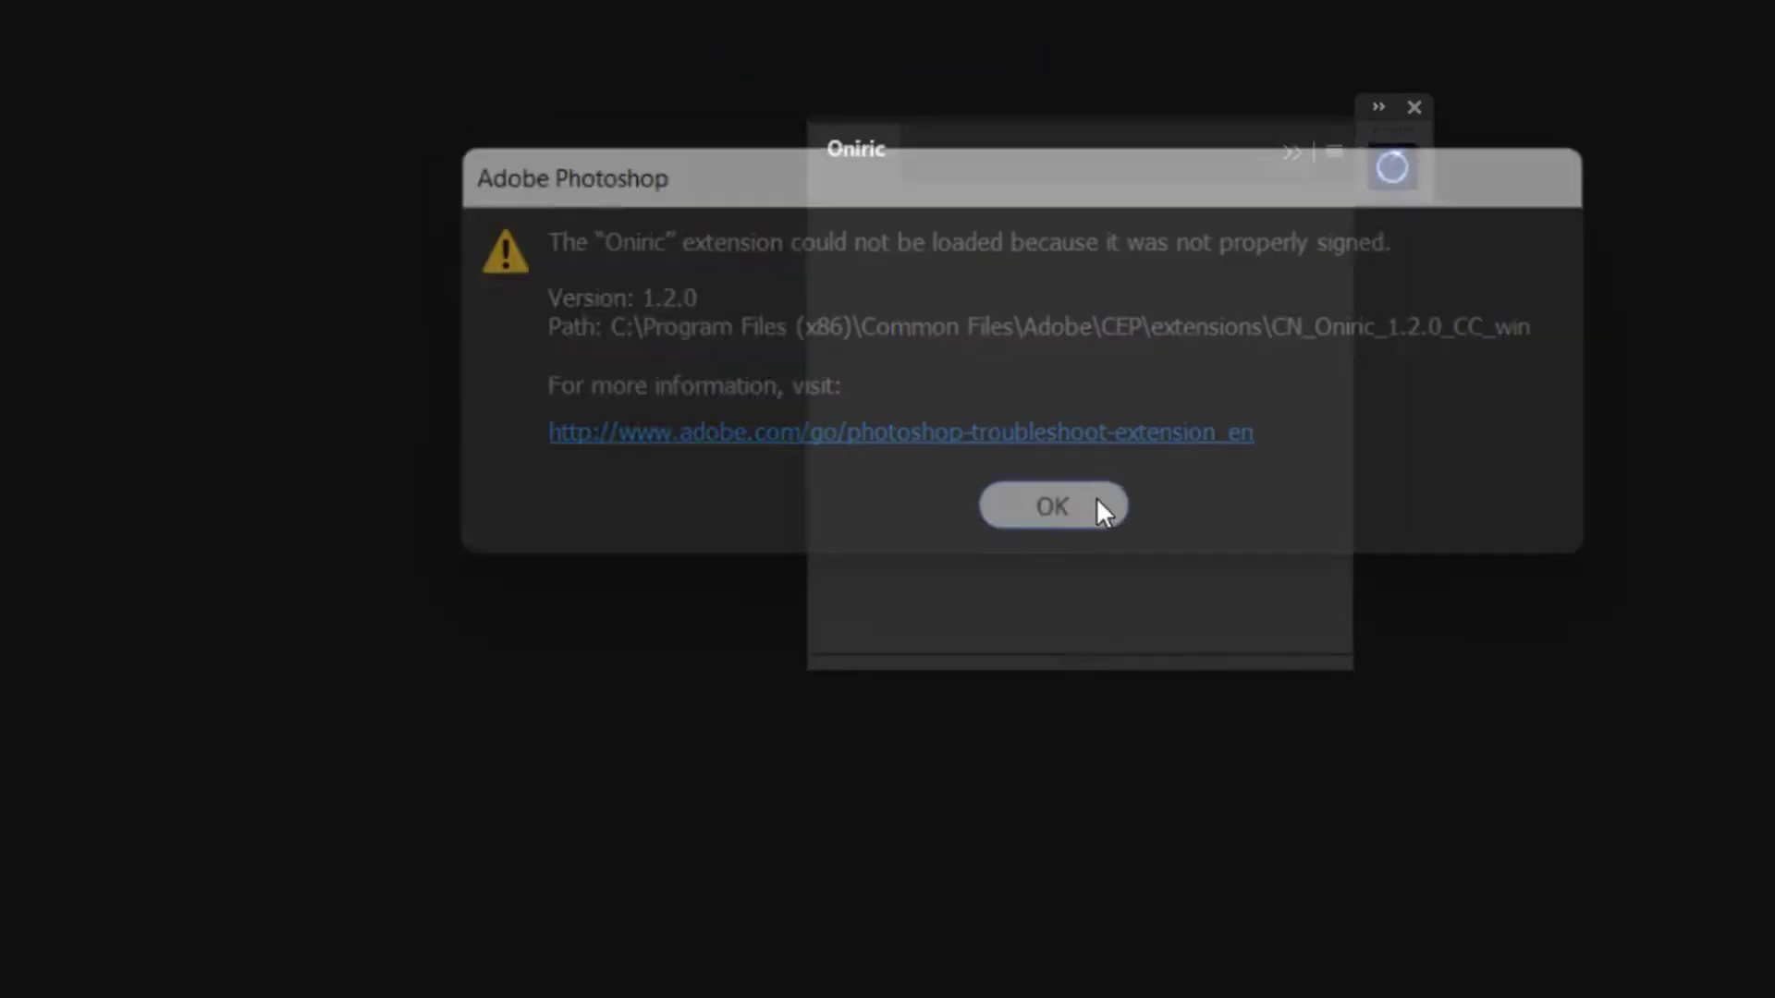
left_click(1099, 197)
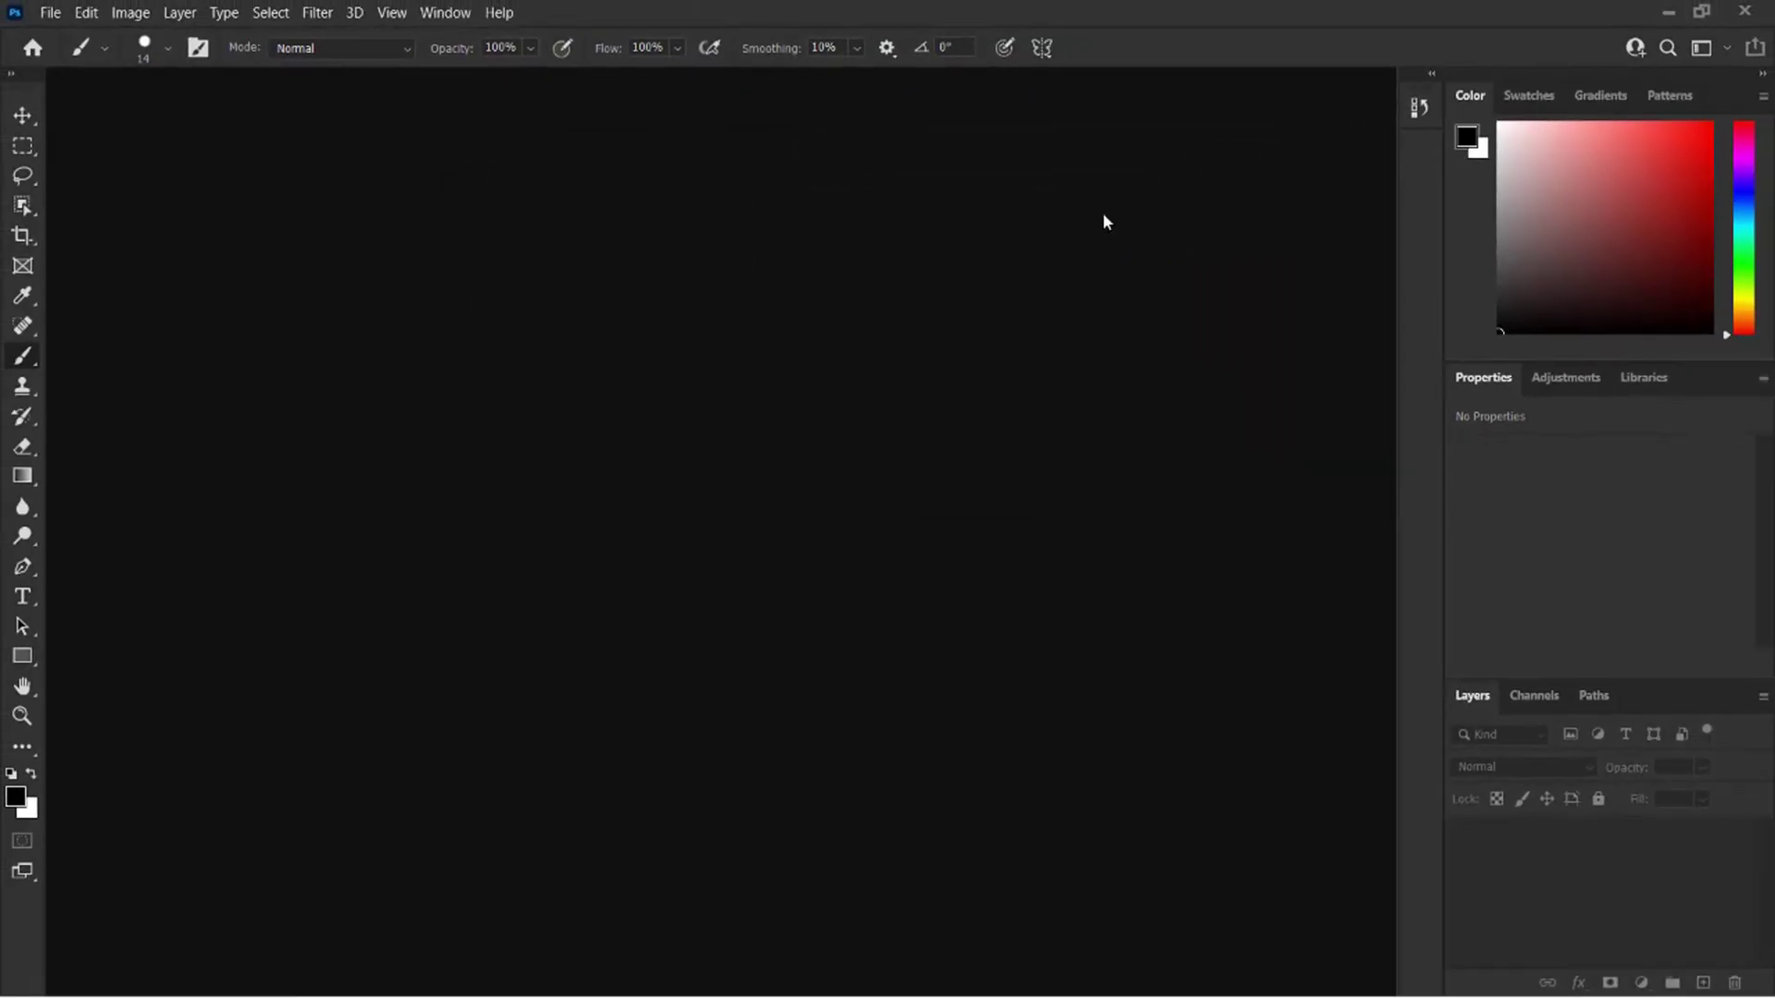
Launch Registry Editor from the Start menu search.
left_click(1668, 12)
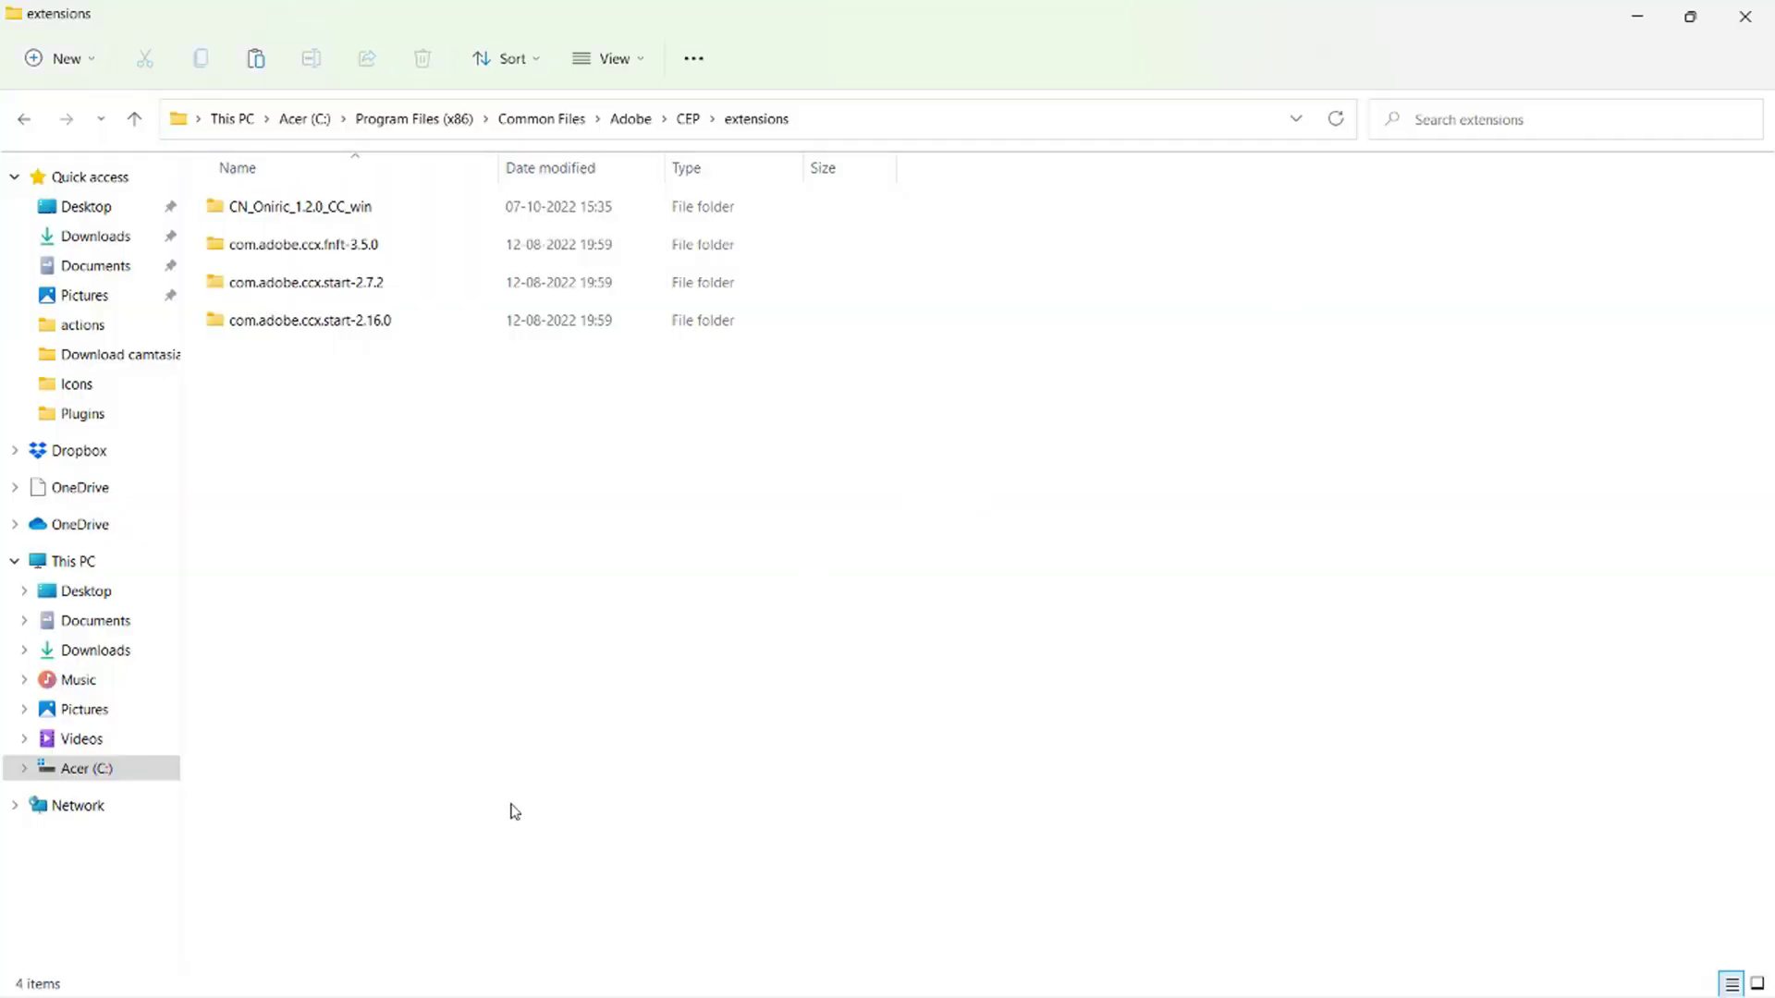
key("super")
type("re")
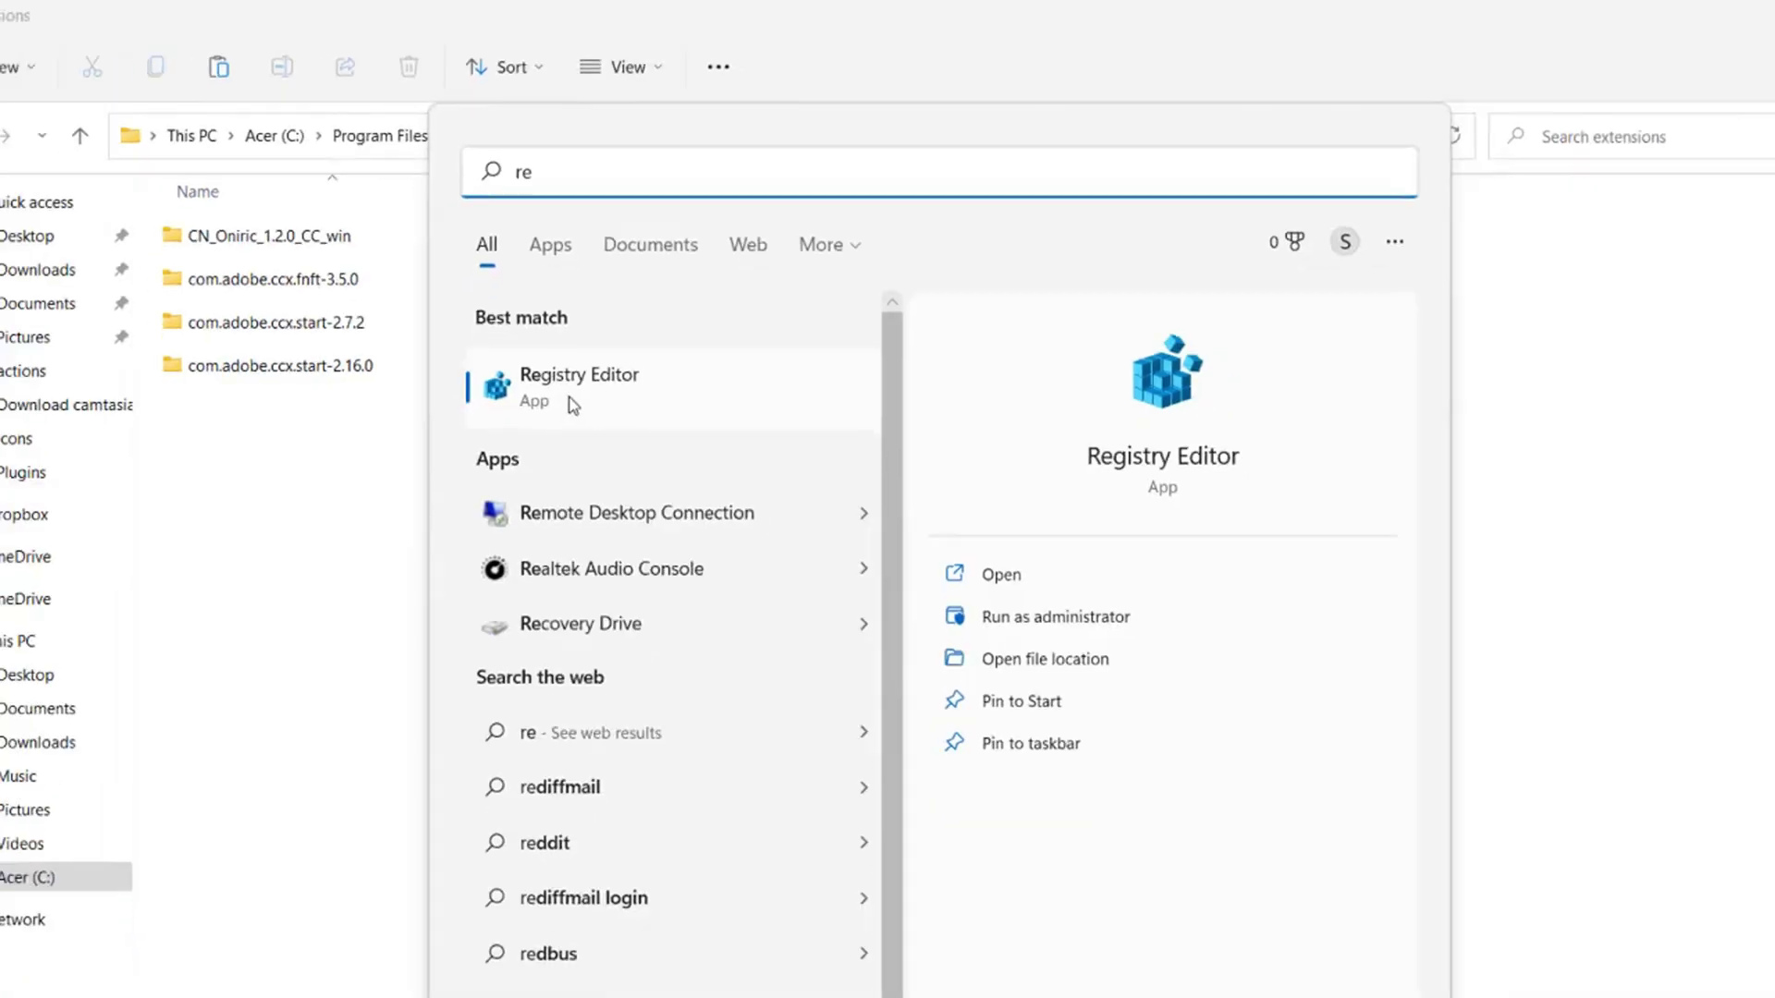
left_click(620, 797)
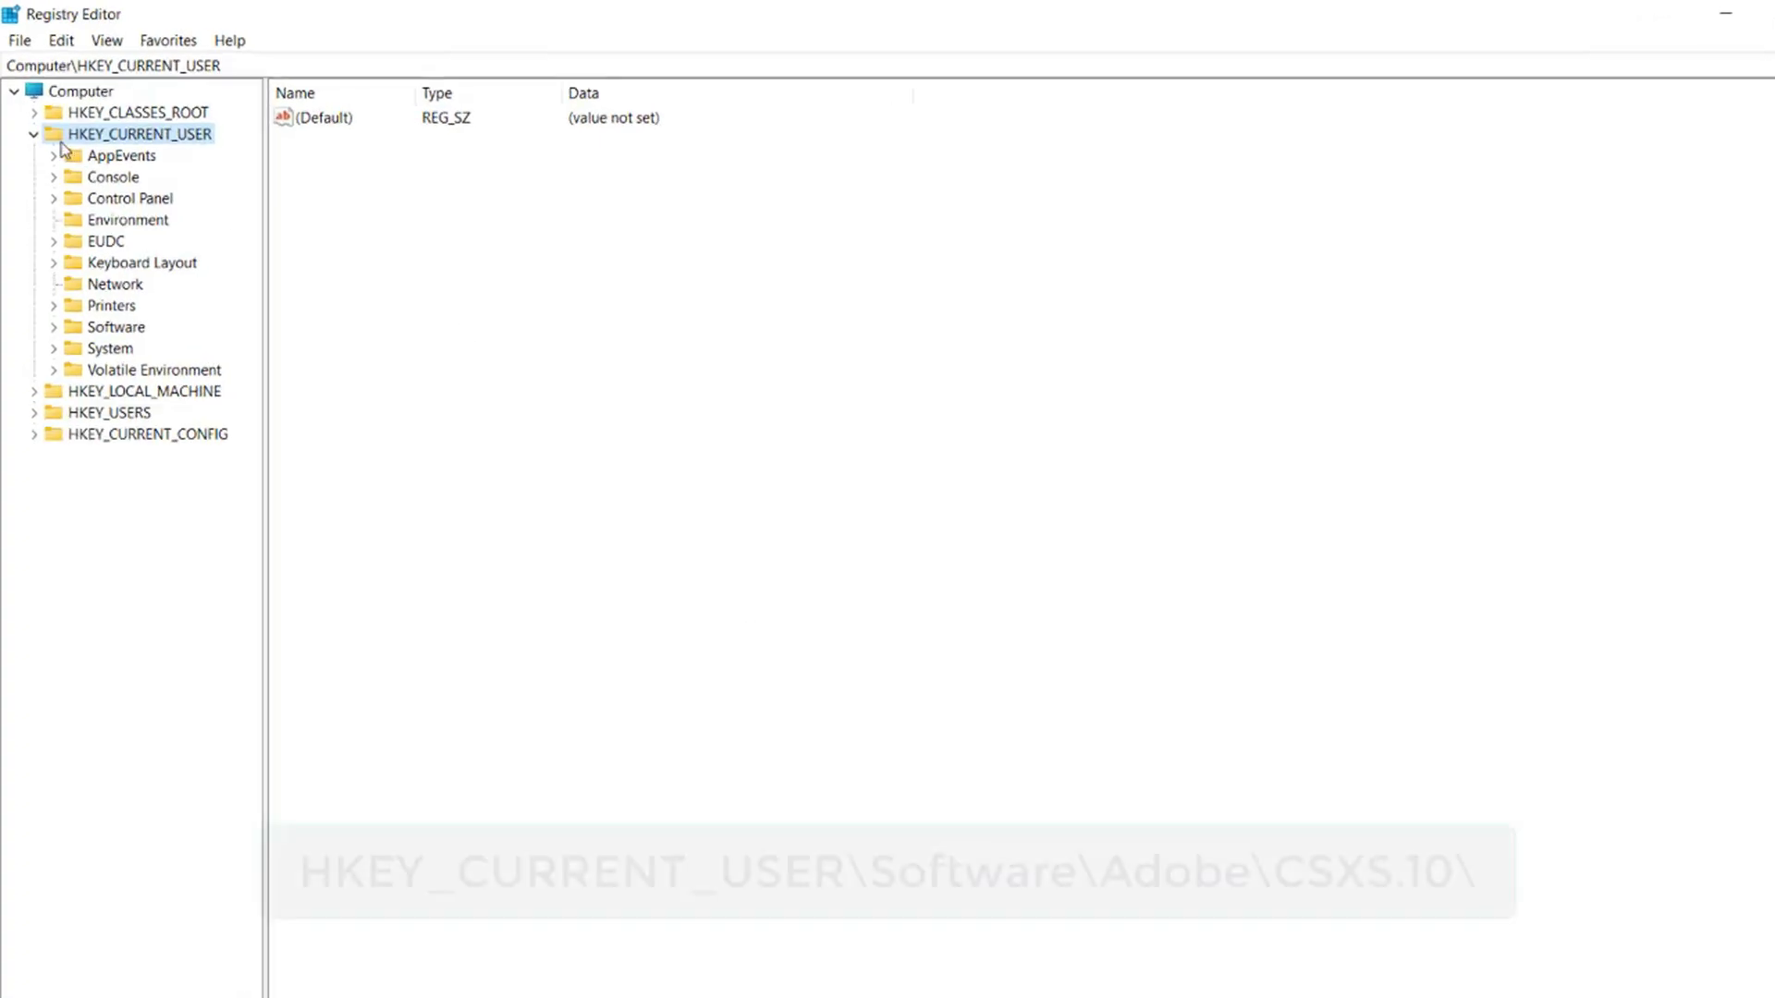
Navigate to HKEY_CURRENT_USER\Software\Adobe\CSXS.10 to view its LogLevel value.
left_click(33, 127)
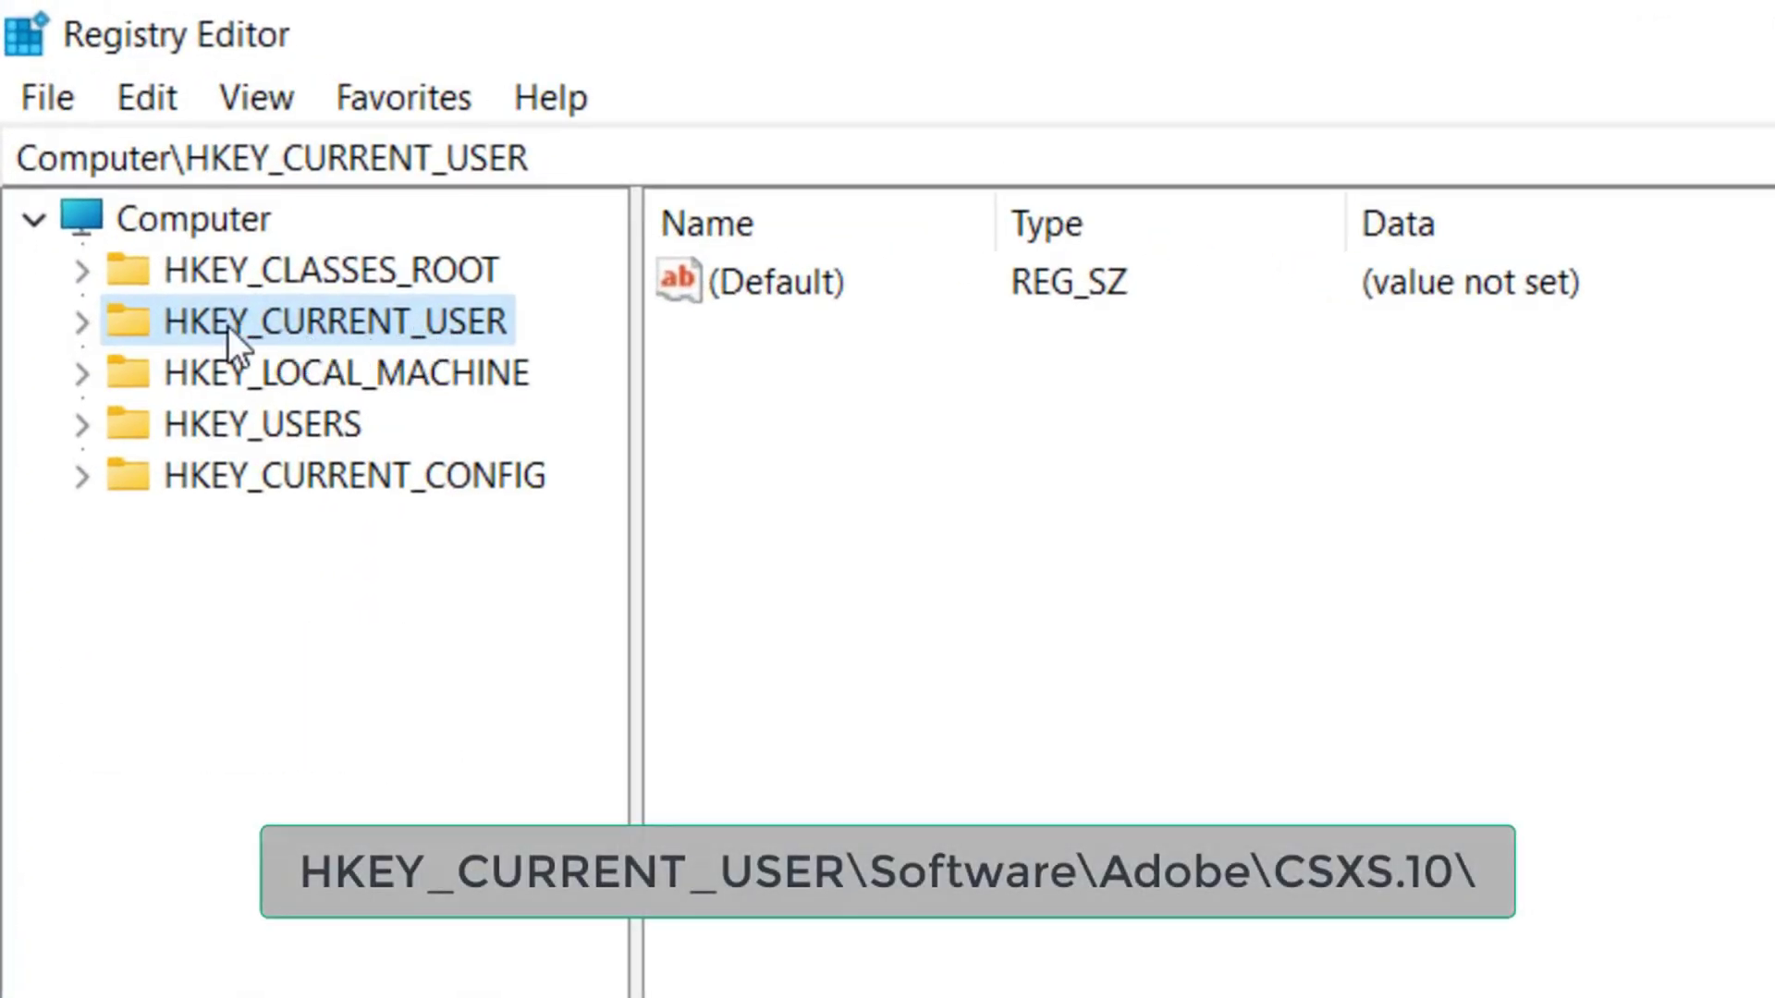
left_click(82, 323)
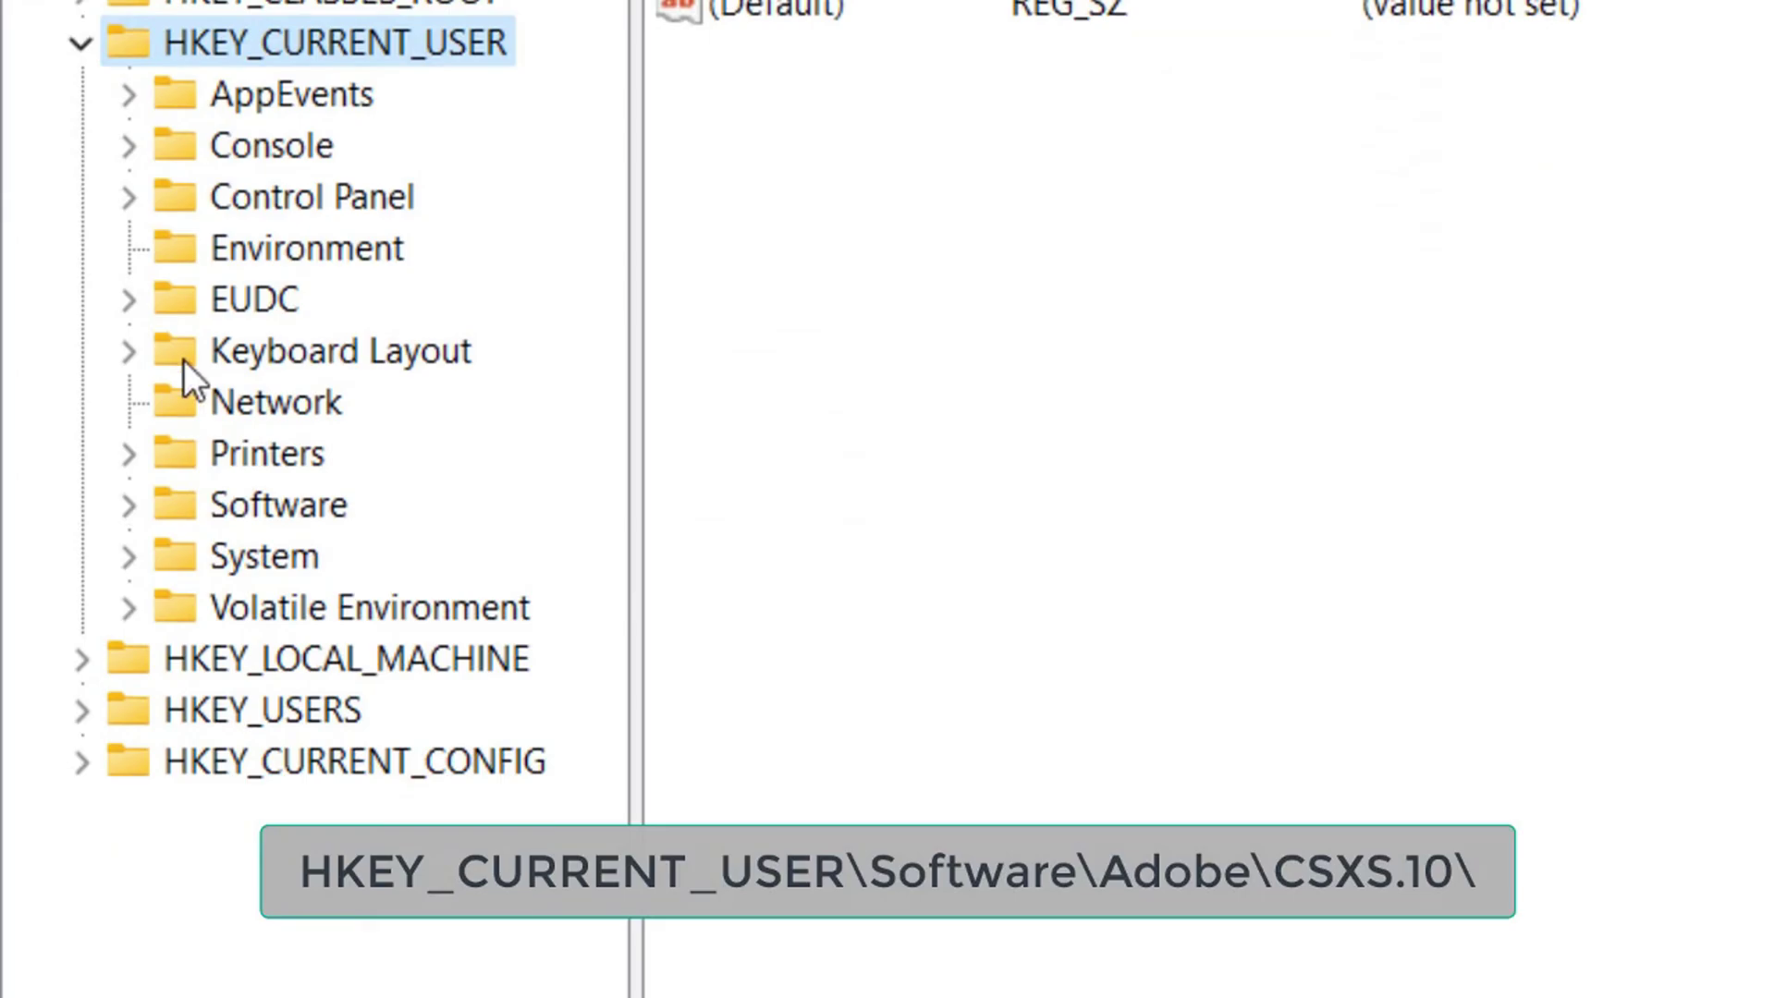
left_click(129, 472)
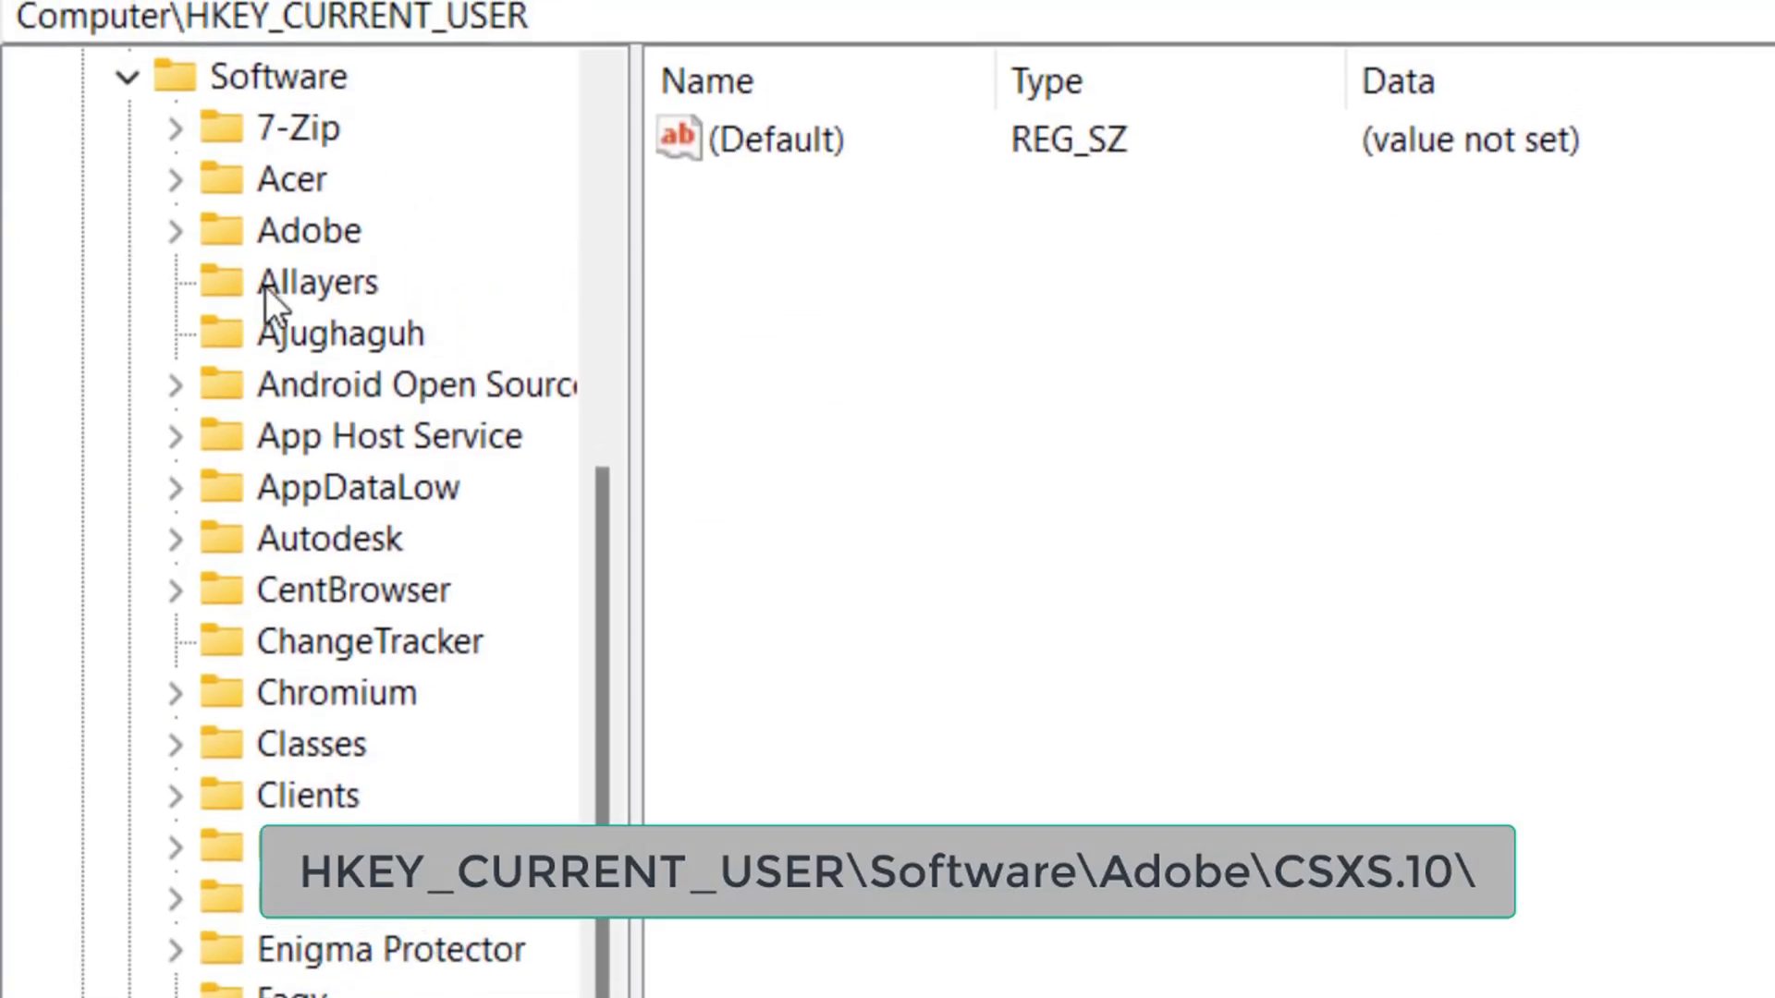
left_click(178, 65)
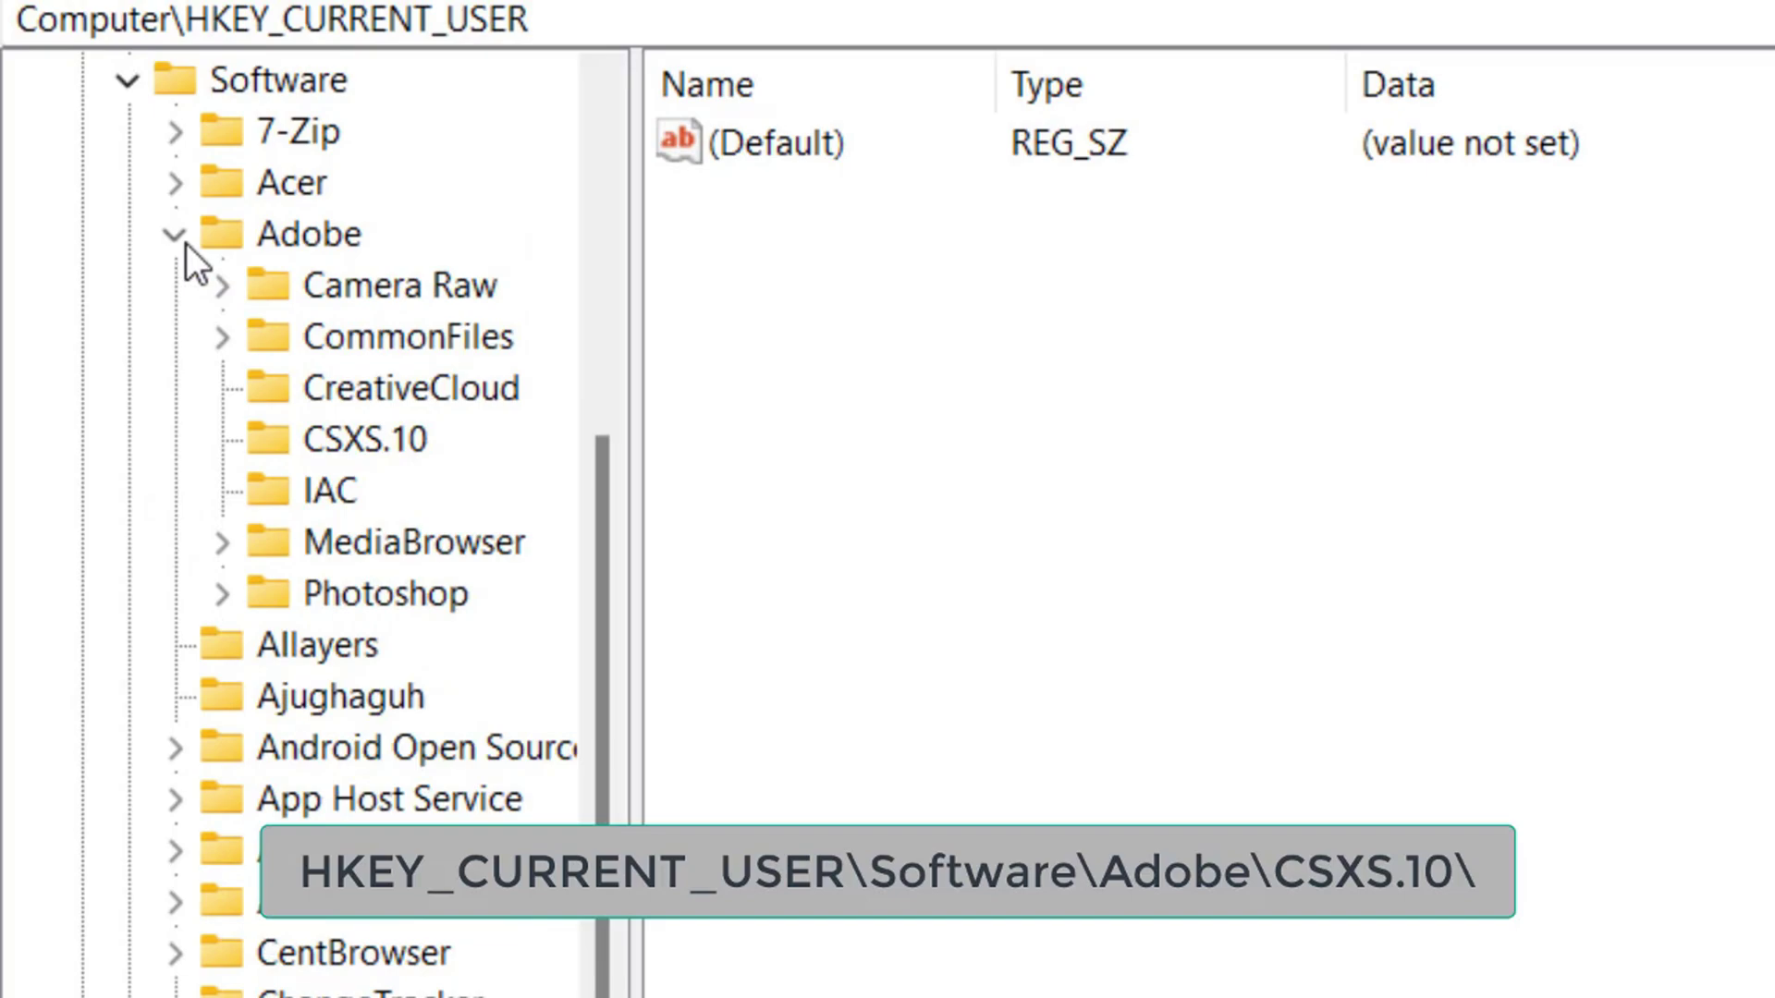
left_click(344, 433)
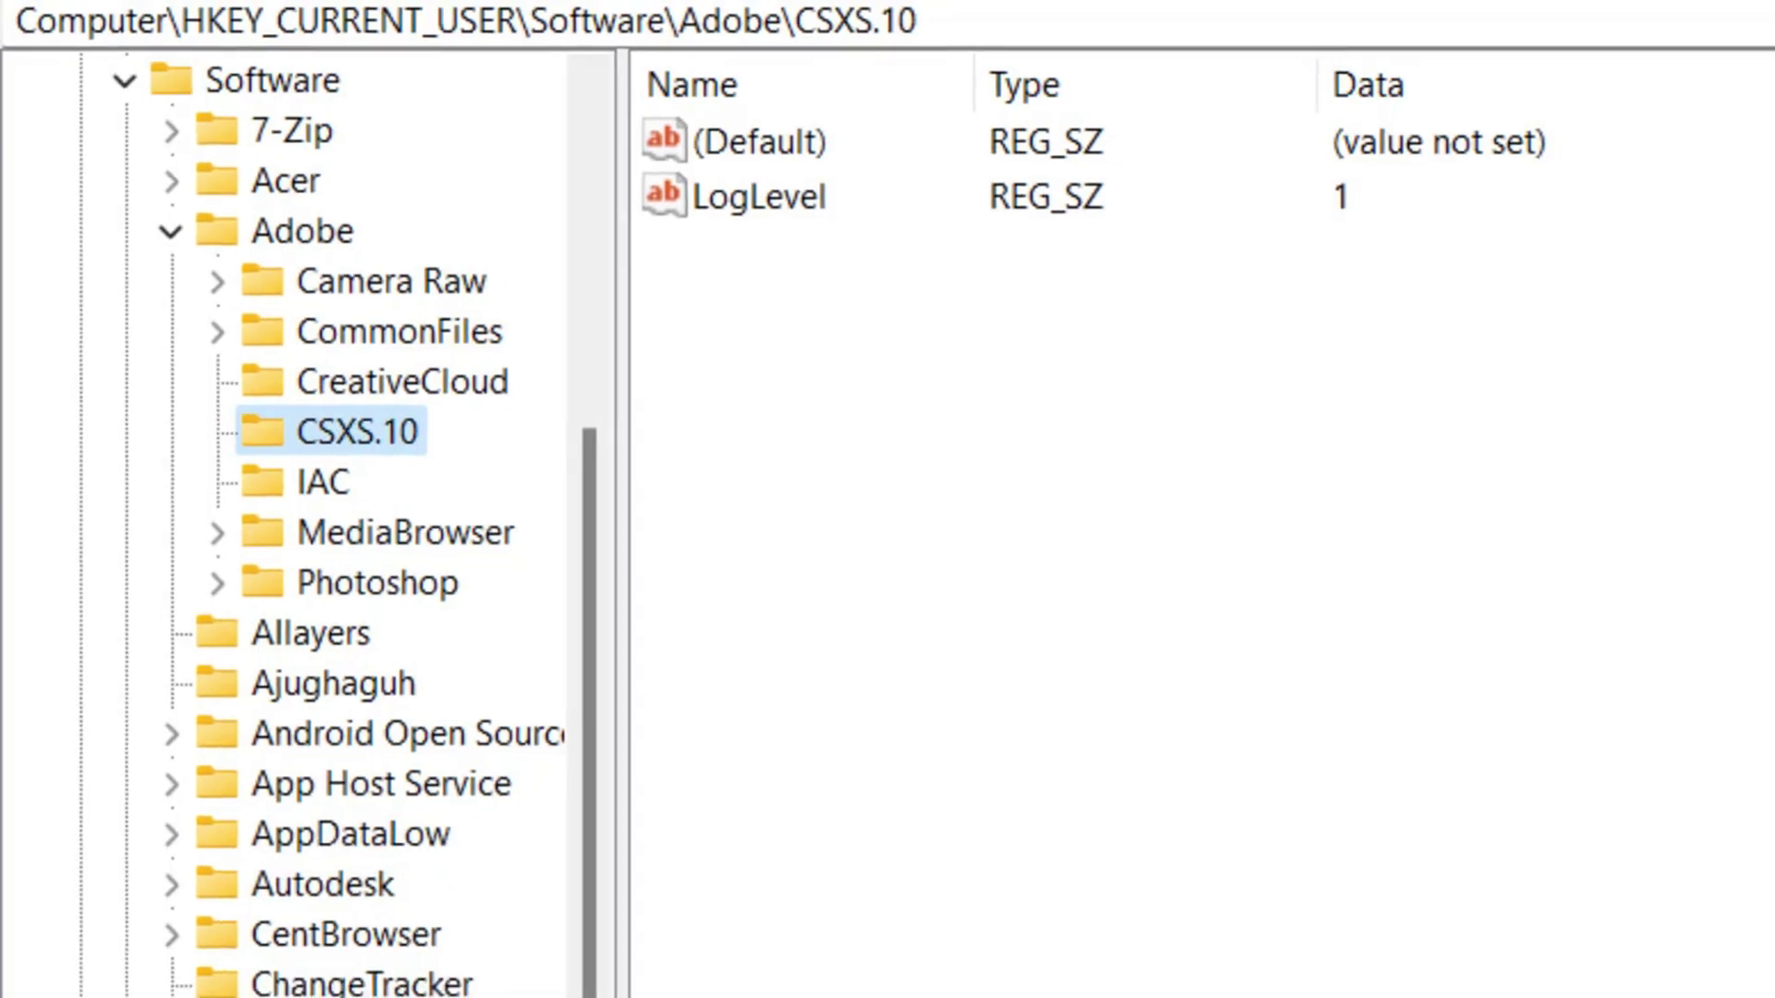
Bring INSTRUCTIONS_Windows.txt forward in Notepad and select the PlayerDebugMode name.
mouse_move(1217, 968)
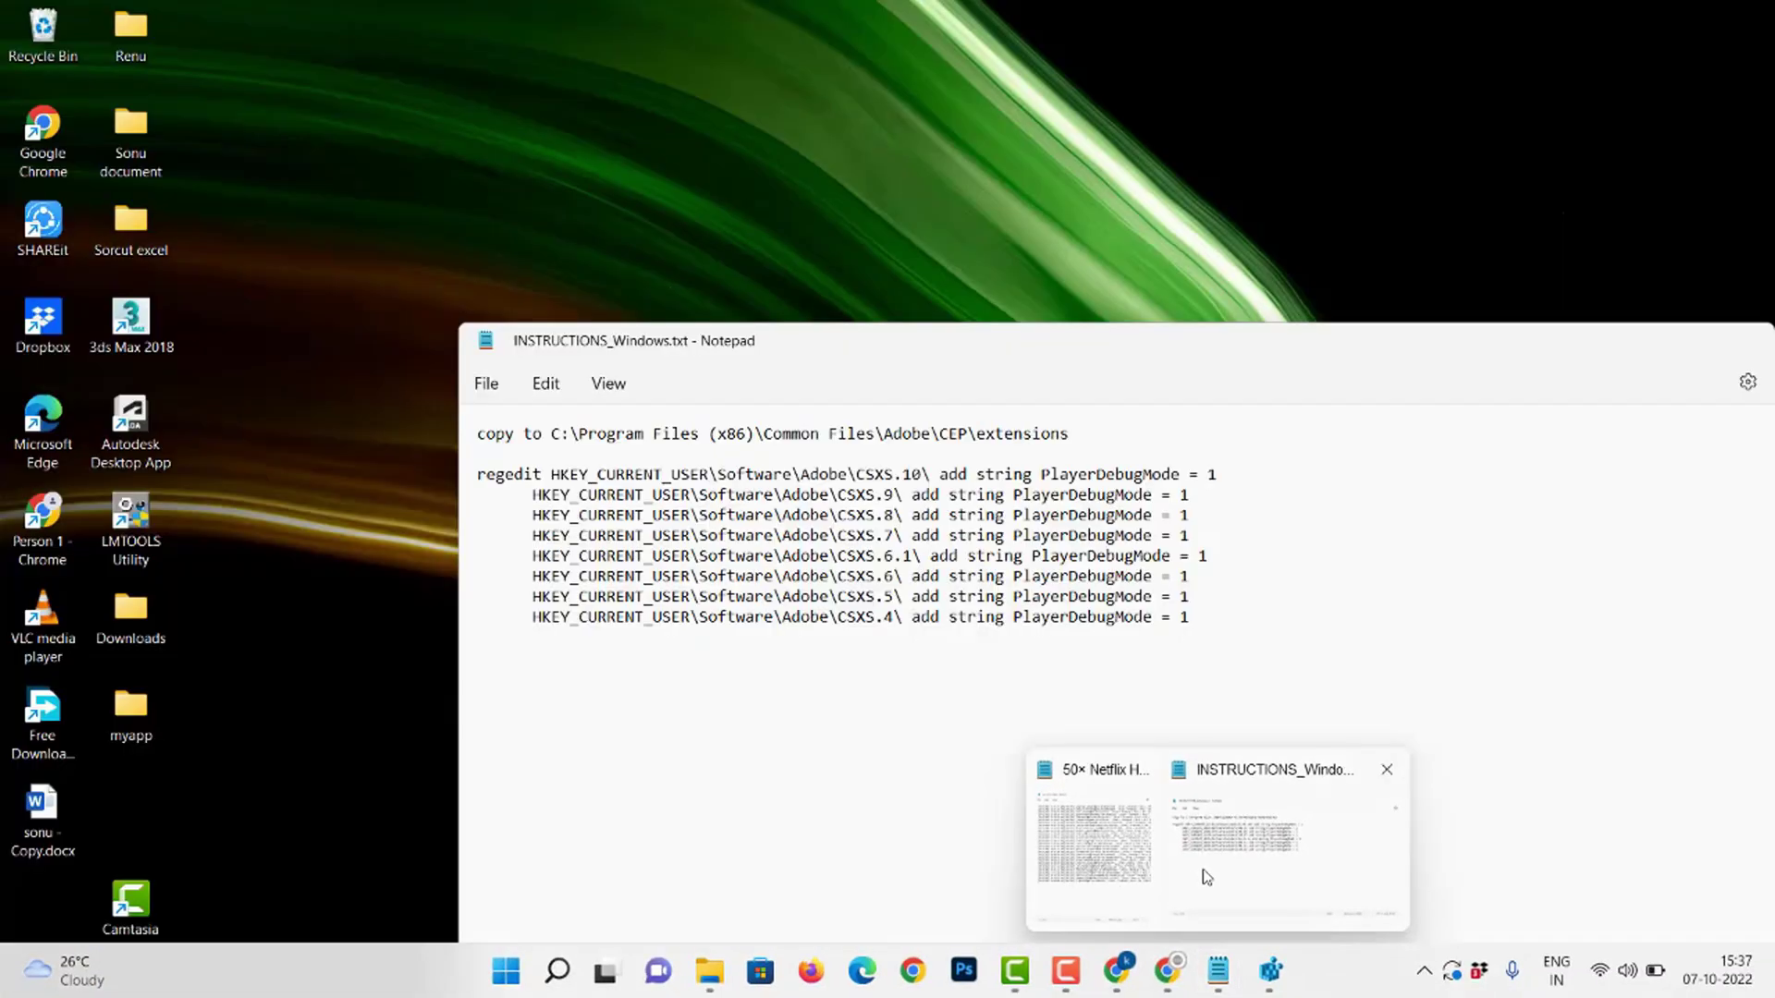
left_click(1207, 876)
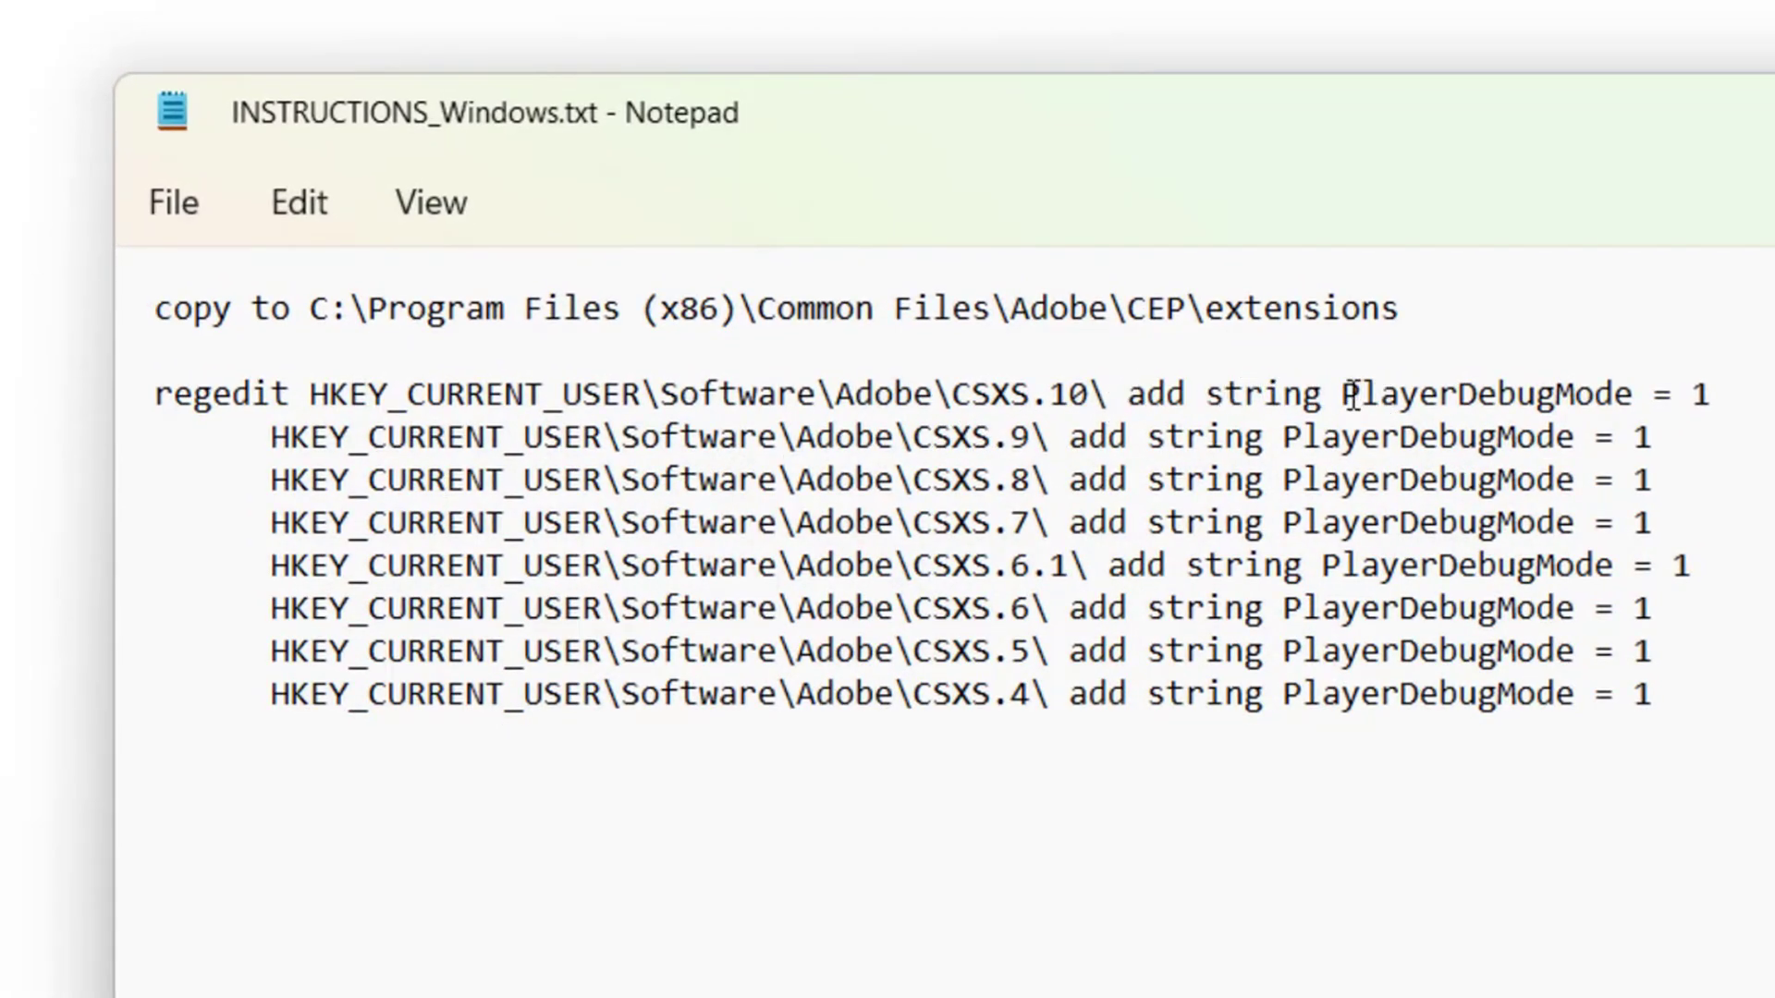
left_click_drag(1352, 396, 1638, 388)
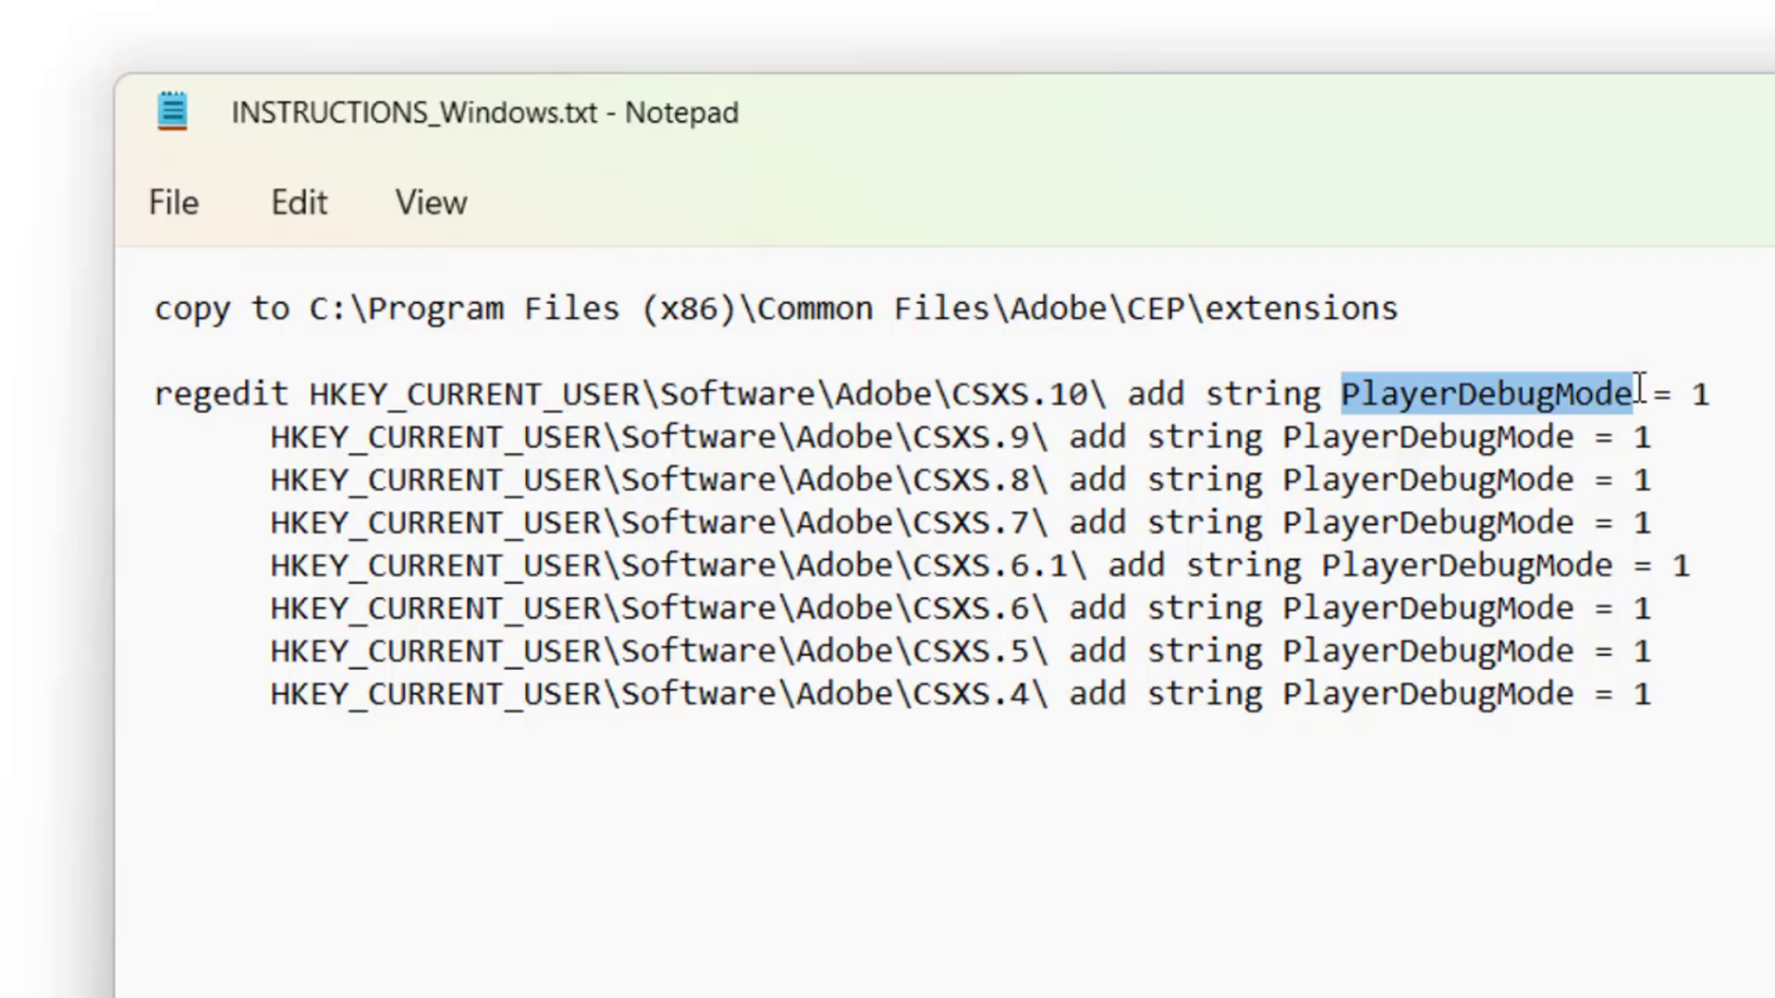
Create a PlayerDebugMode string value with data 1 under CSXS.10.
right_click(1634, 389)
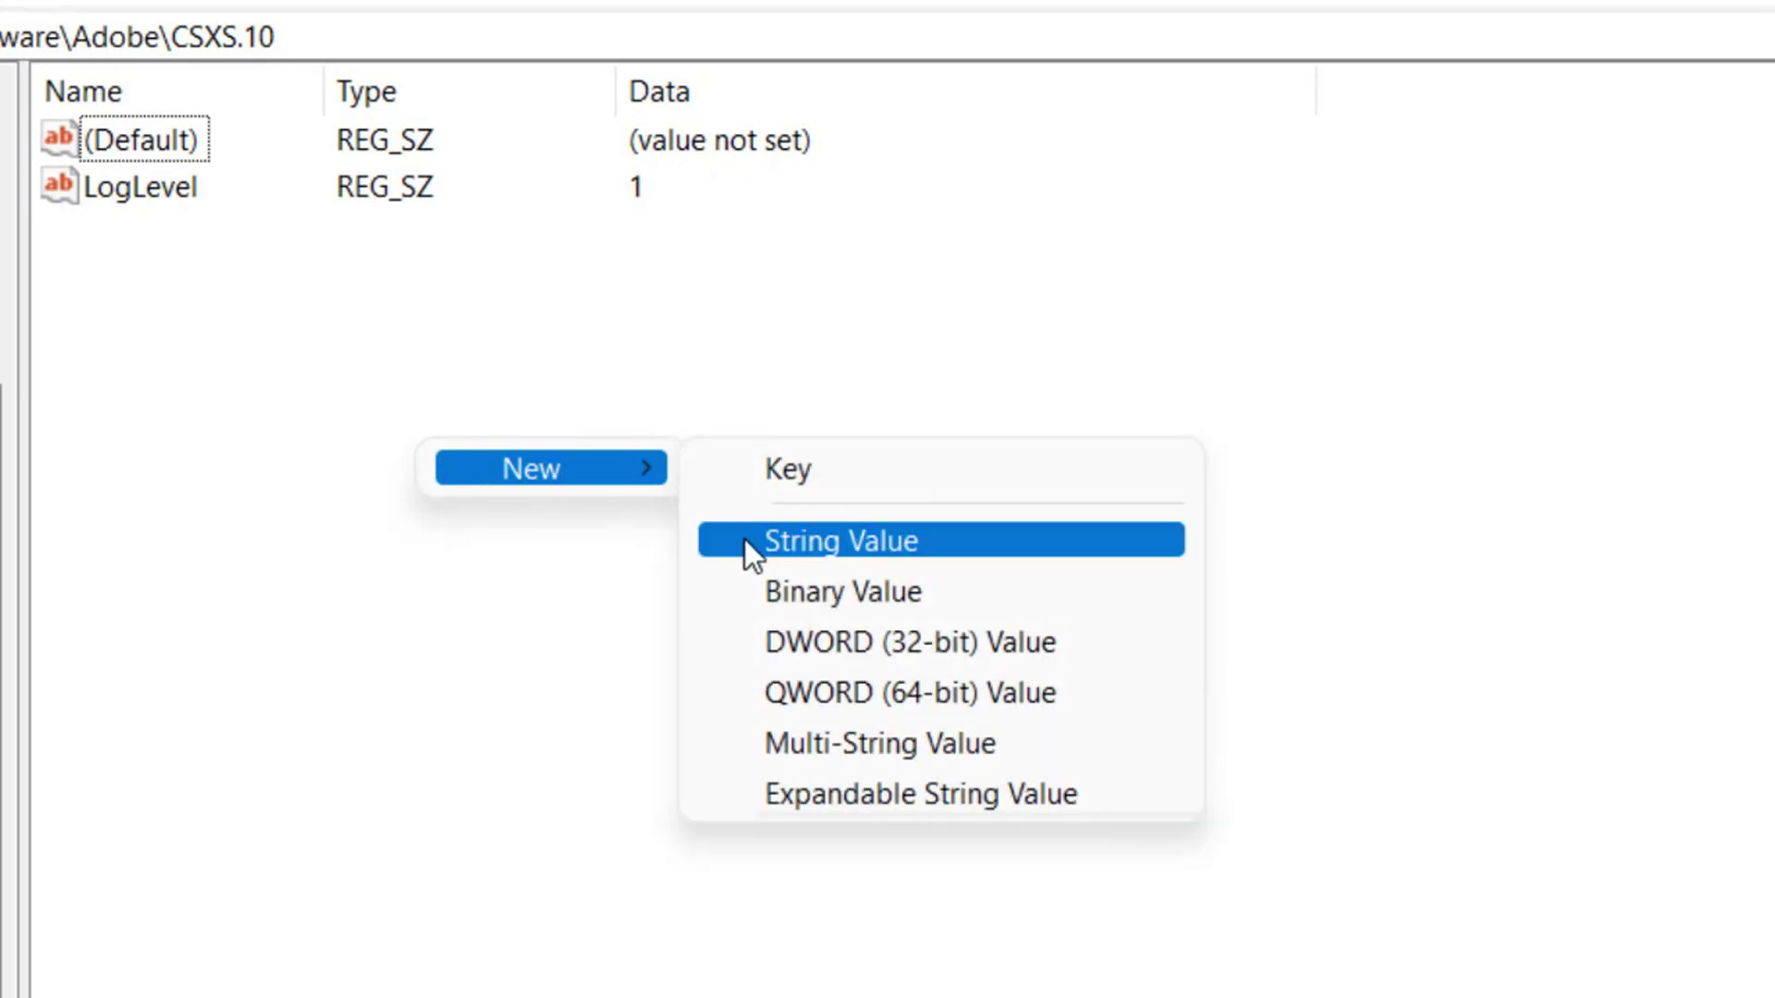
left_click(815, 542)
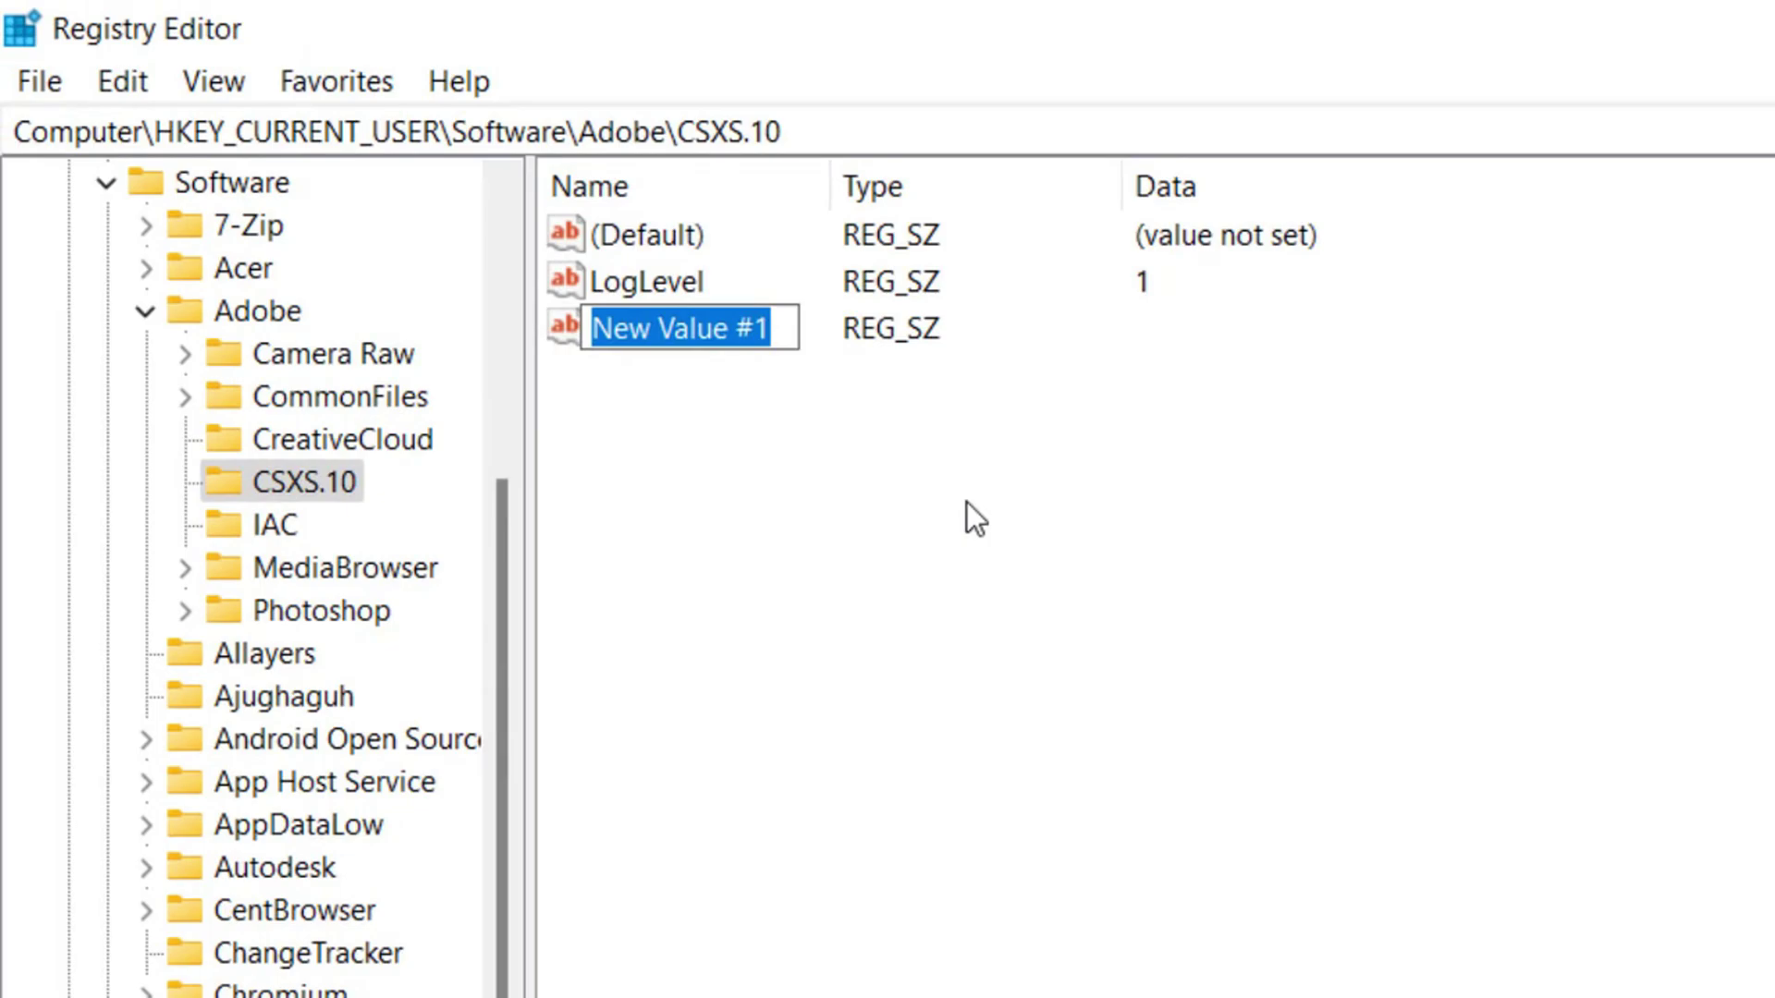
key("ctrl+v")
key("Return")
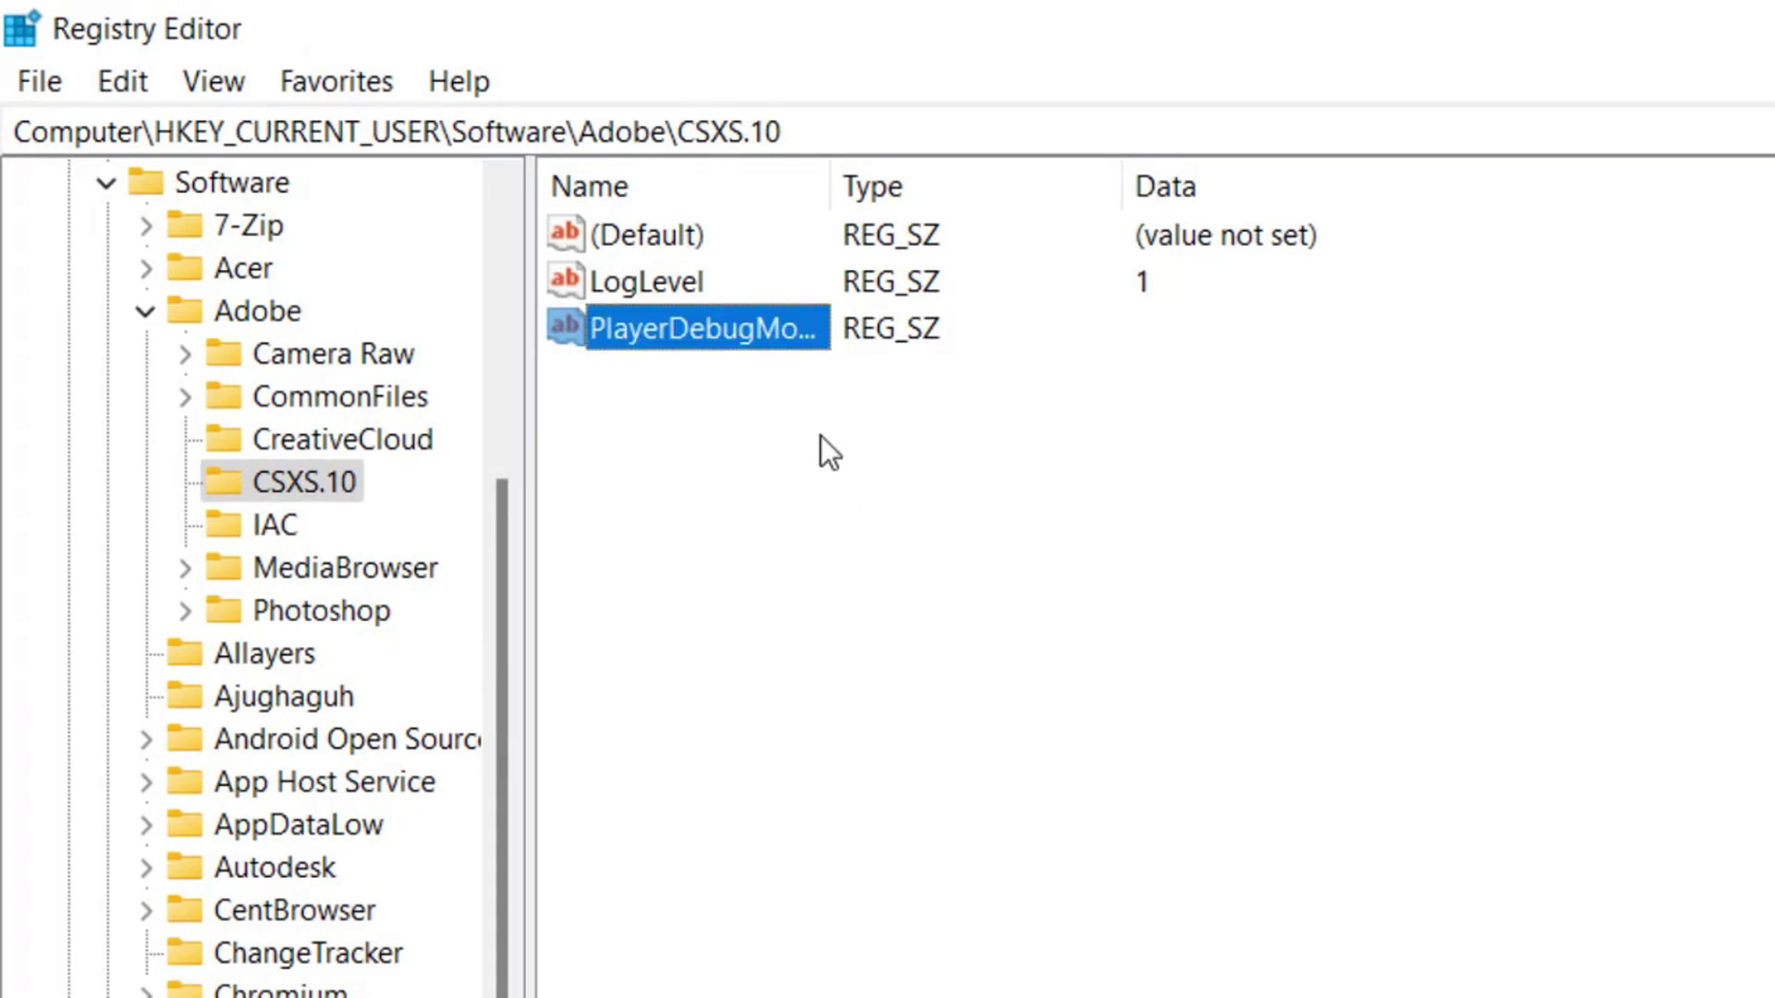
double_click(708, 336)
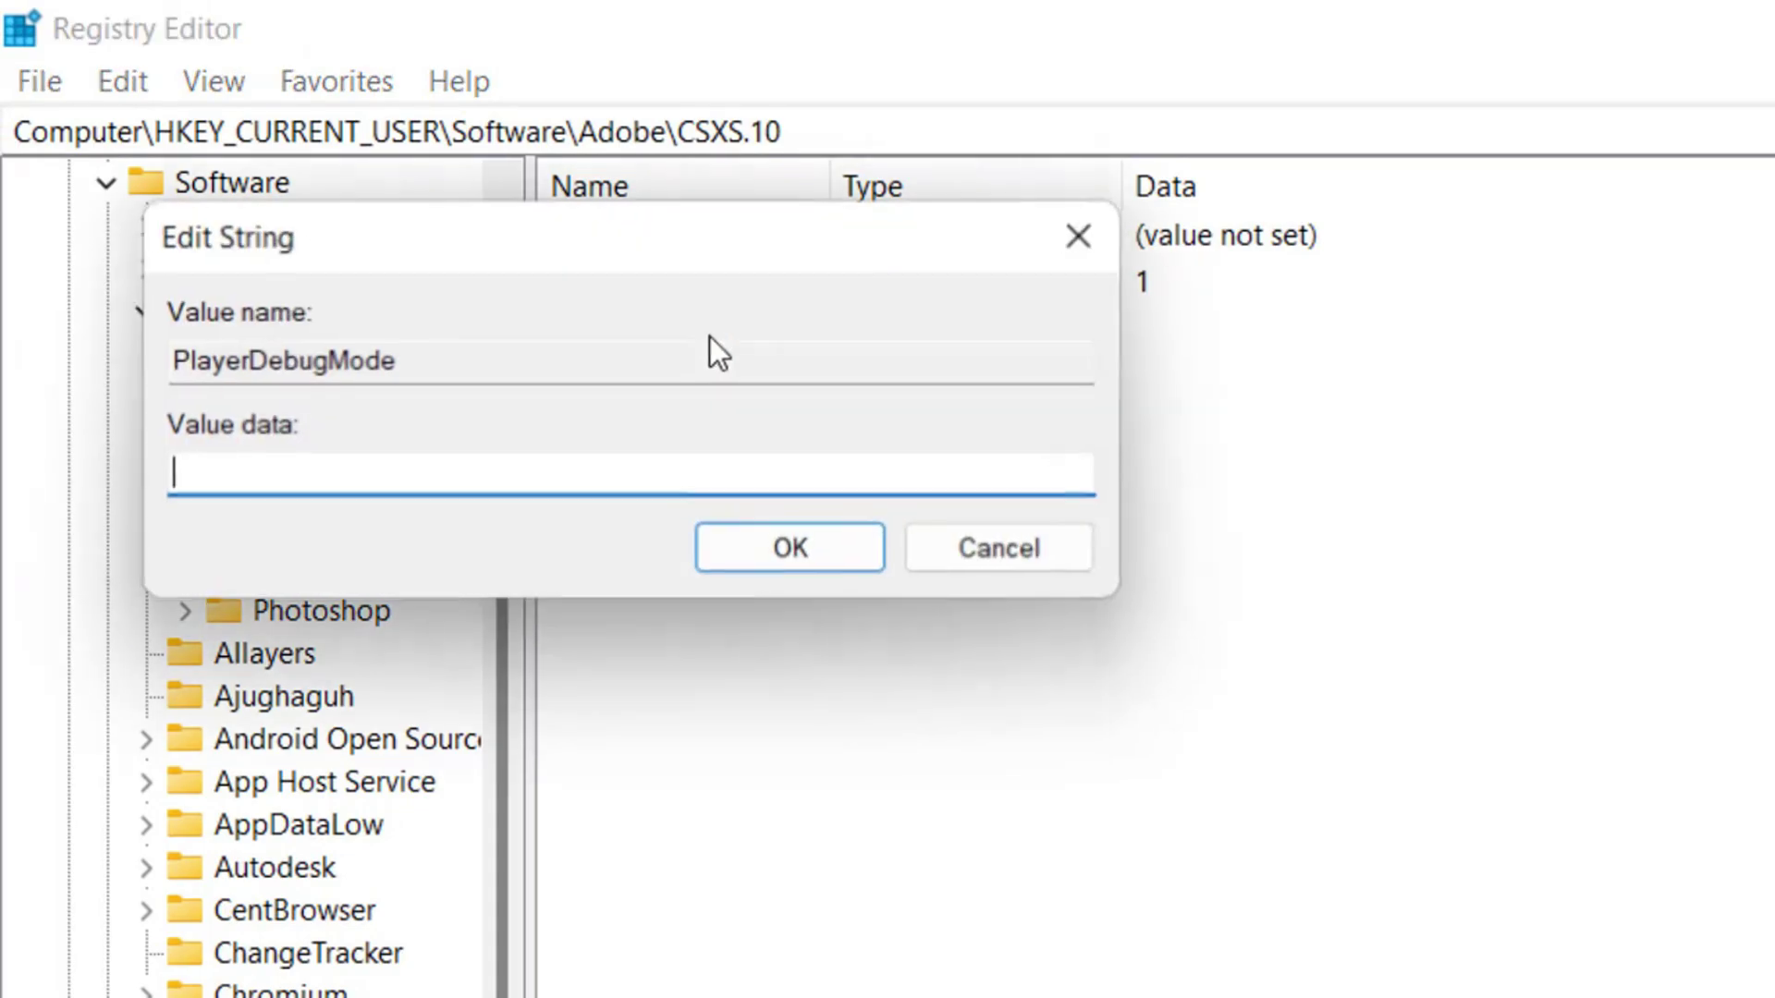
type("1")
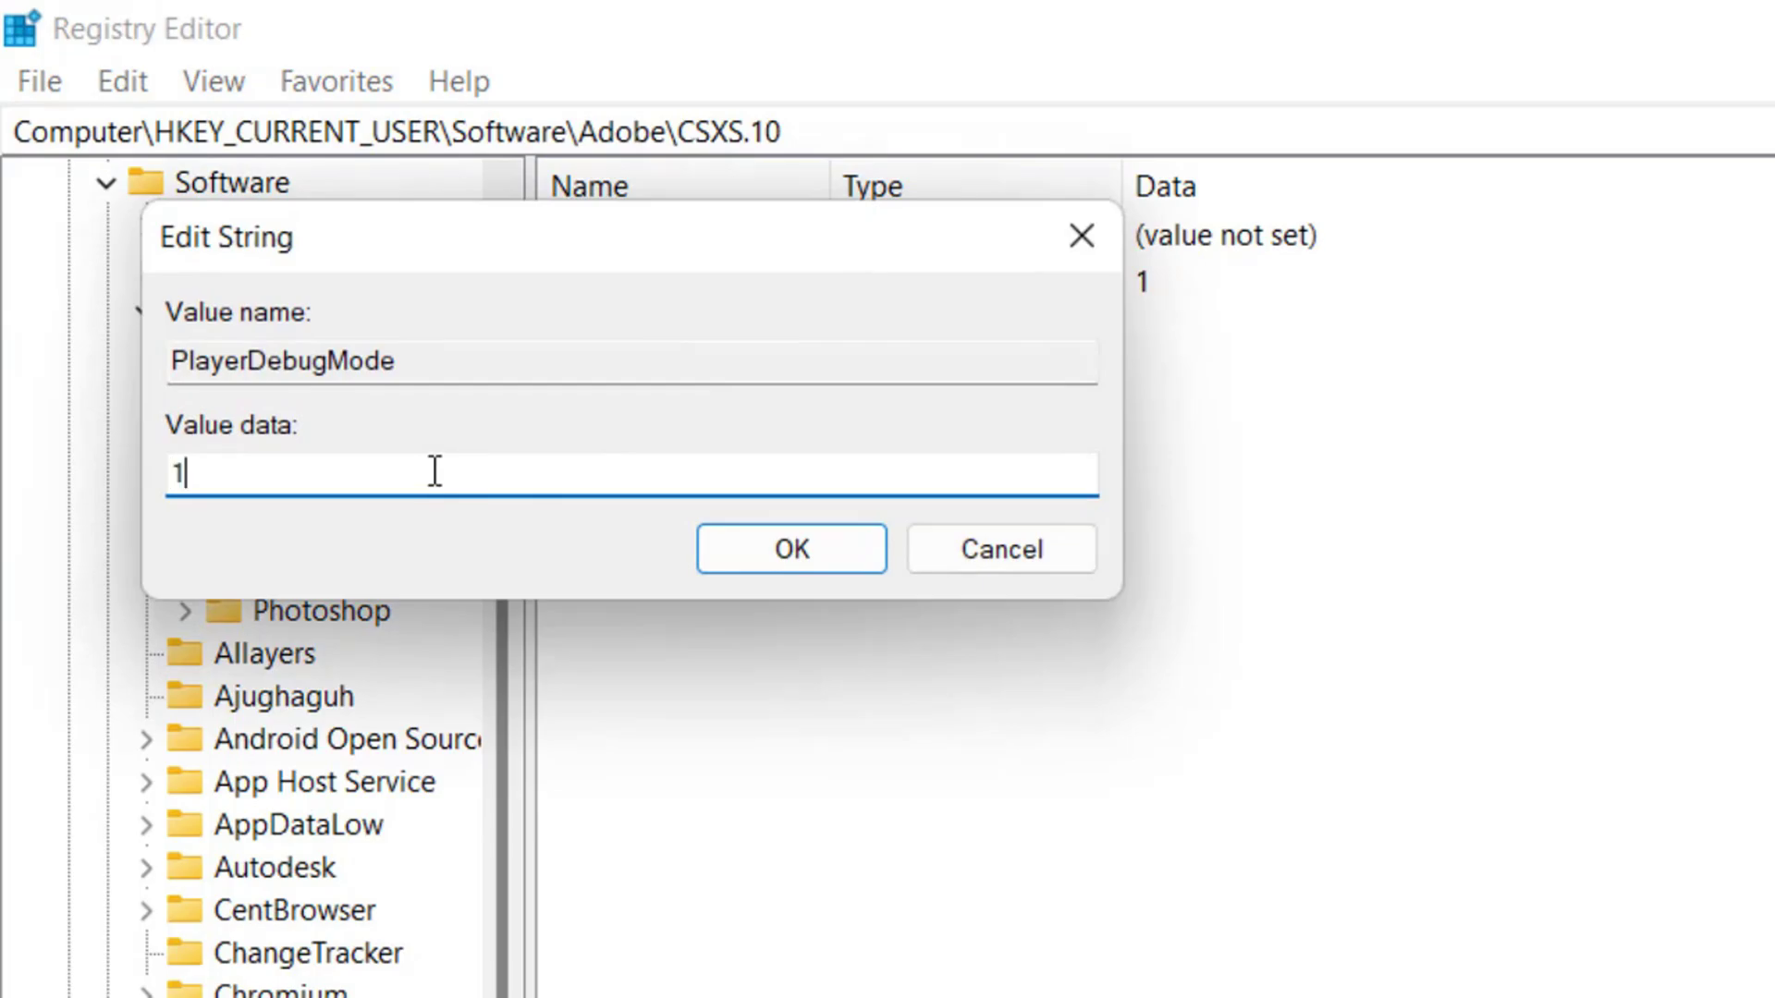
left_click(758, 560)
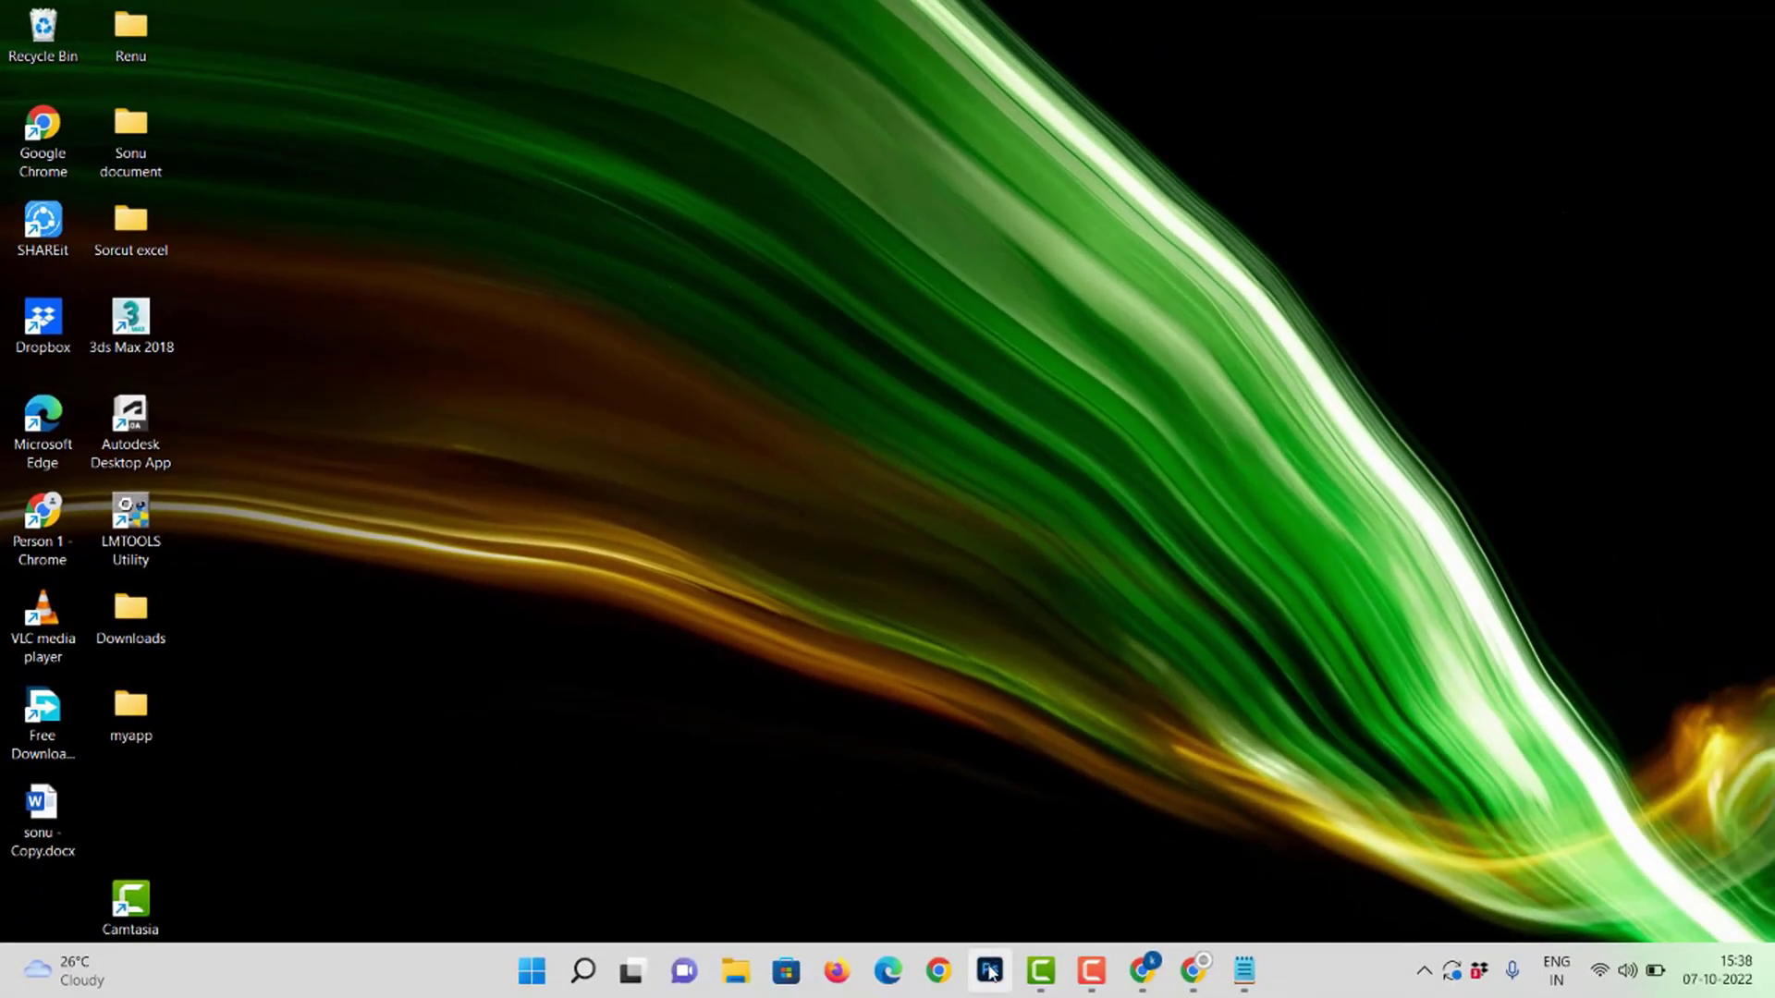
Launch Photoshop, open Oniric from Extensions (legacy), close it, and dismiss its update notice.
left_click(999, 977)
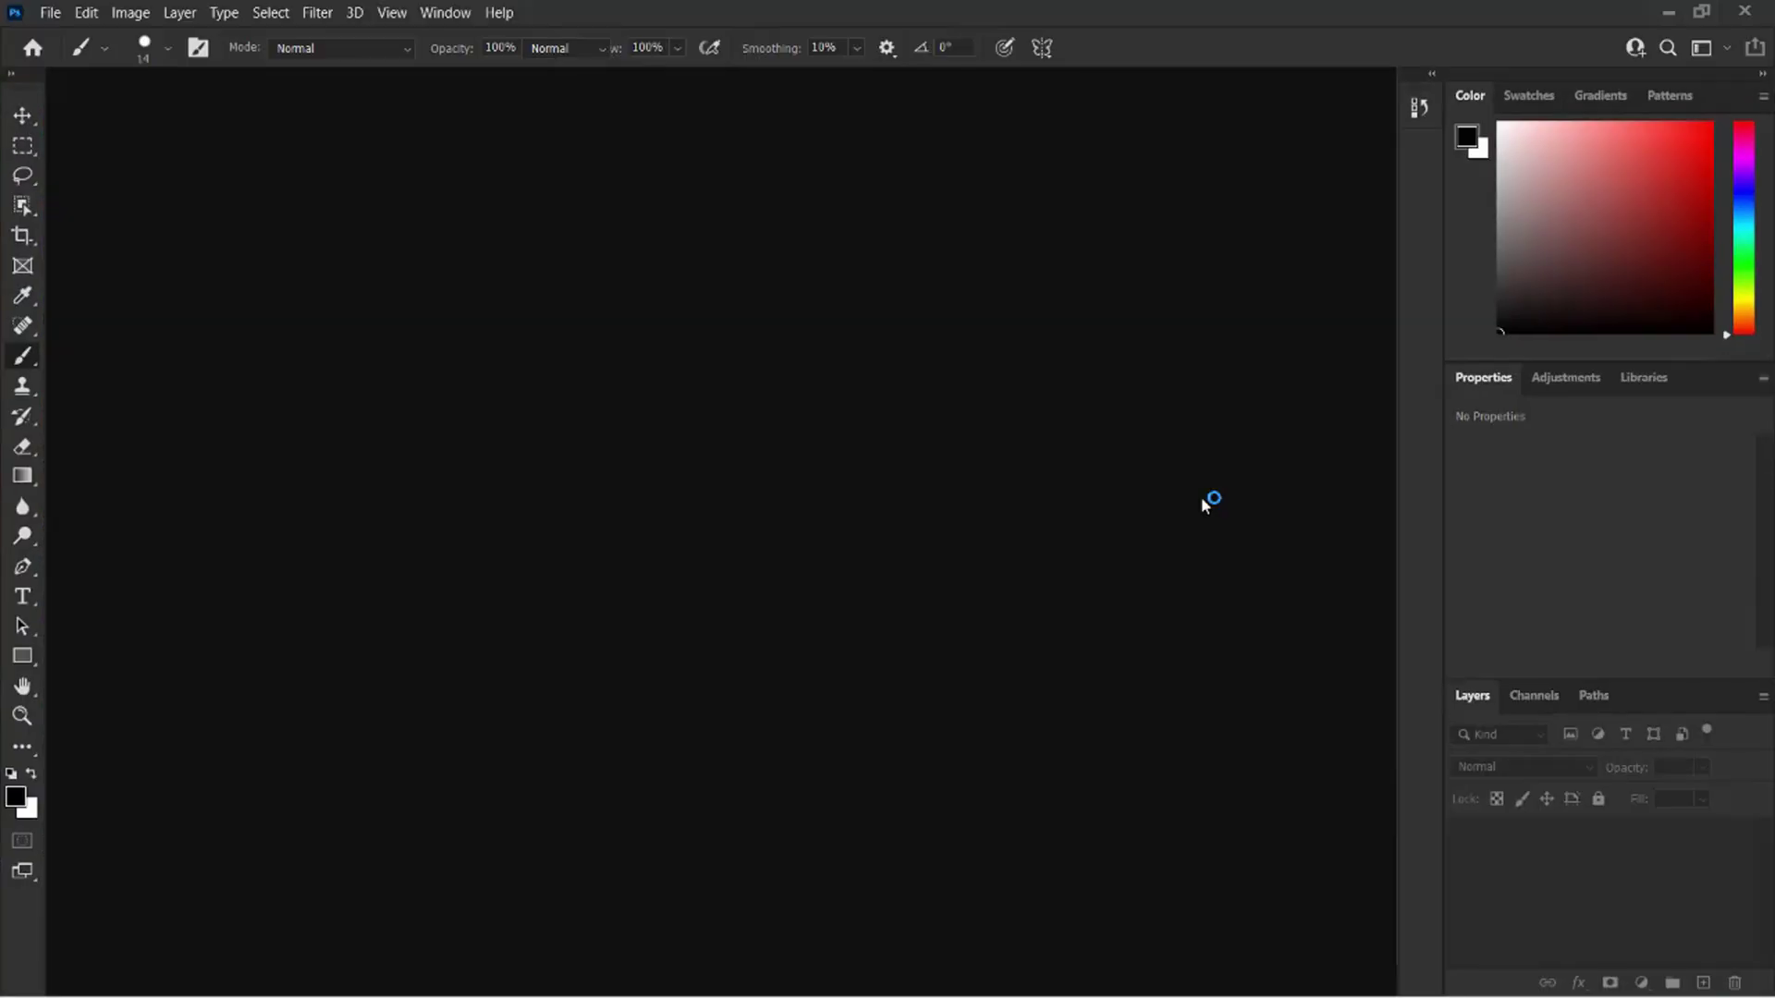
left_click(452, 12)
mouse_move(480, 113)
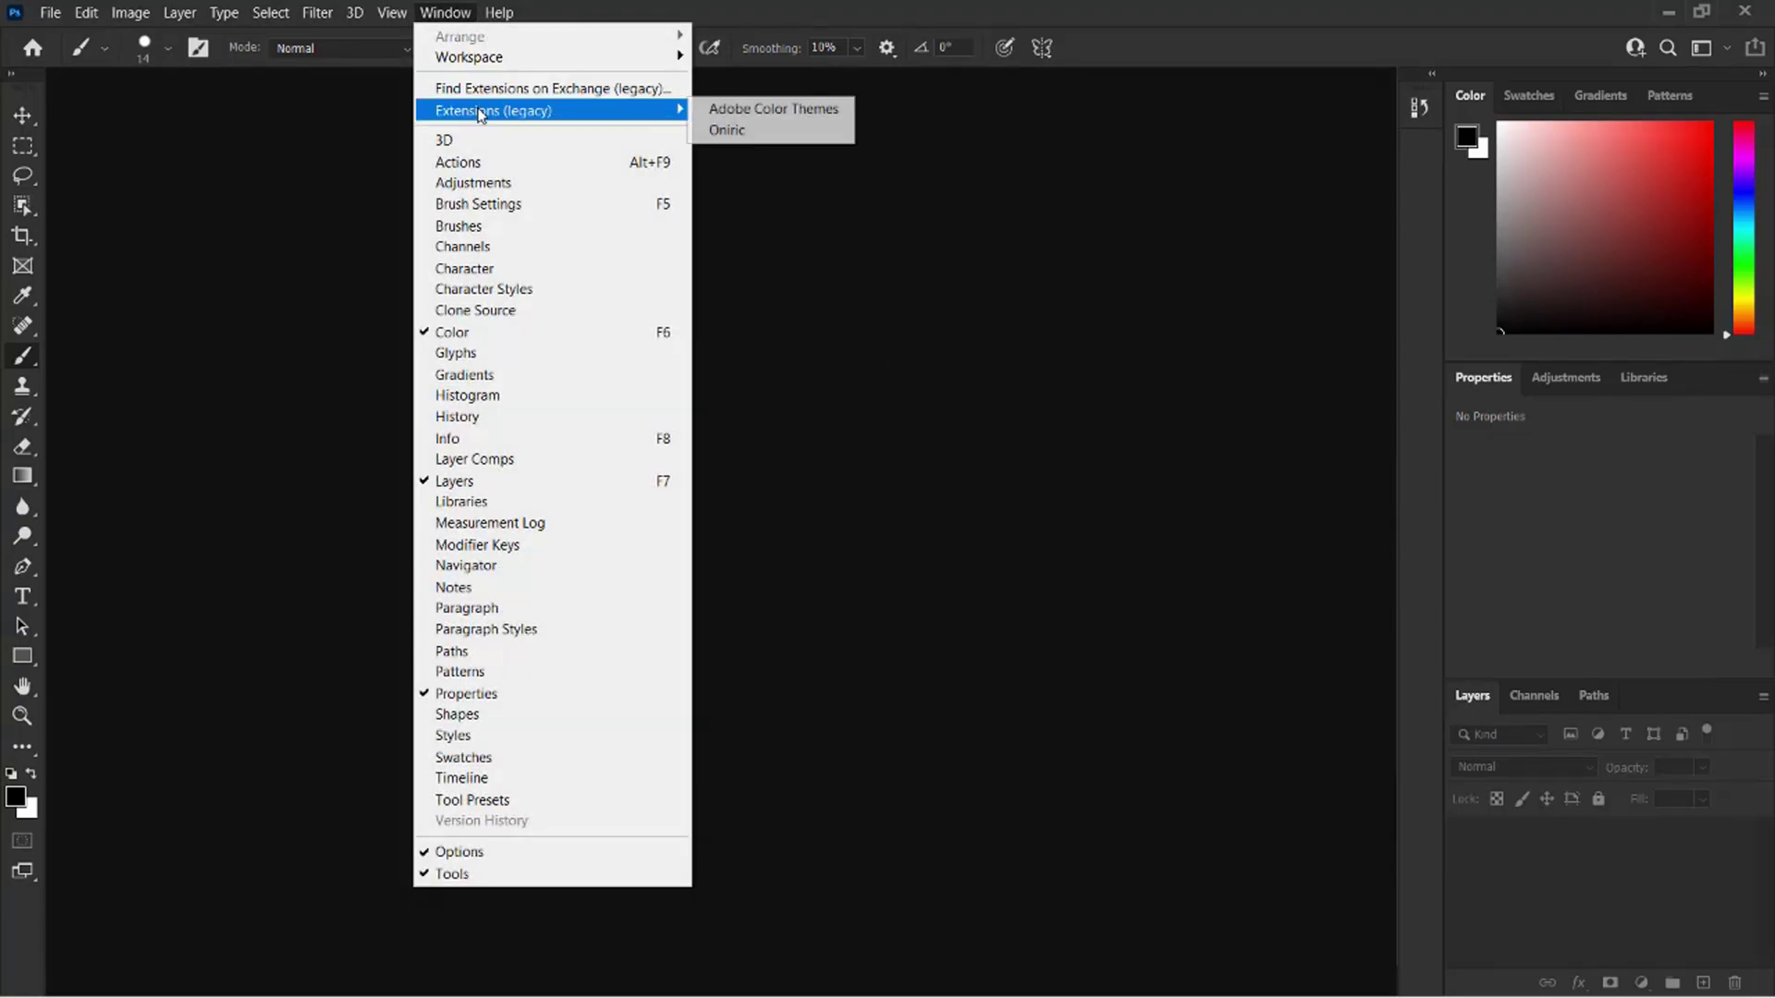
left_click(748, 136)
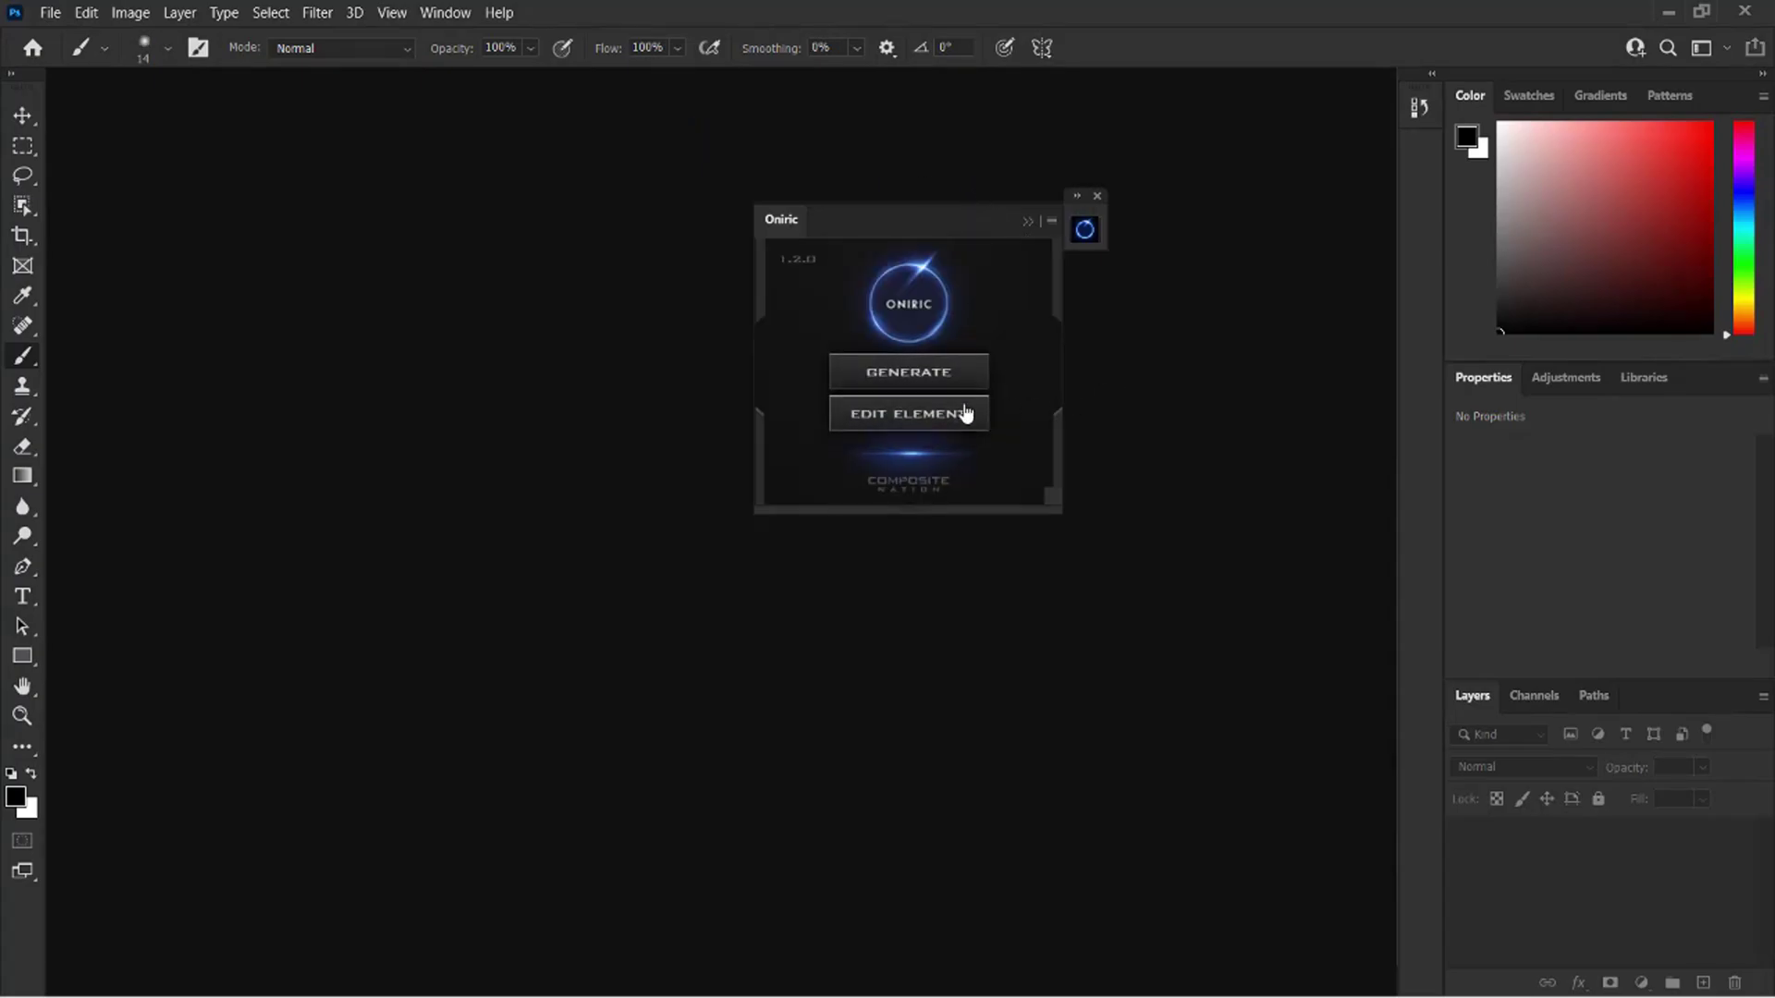
left_click(1098, 198)
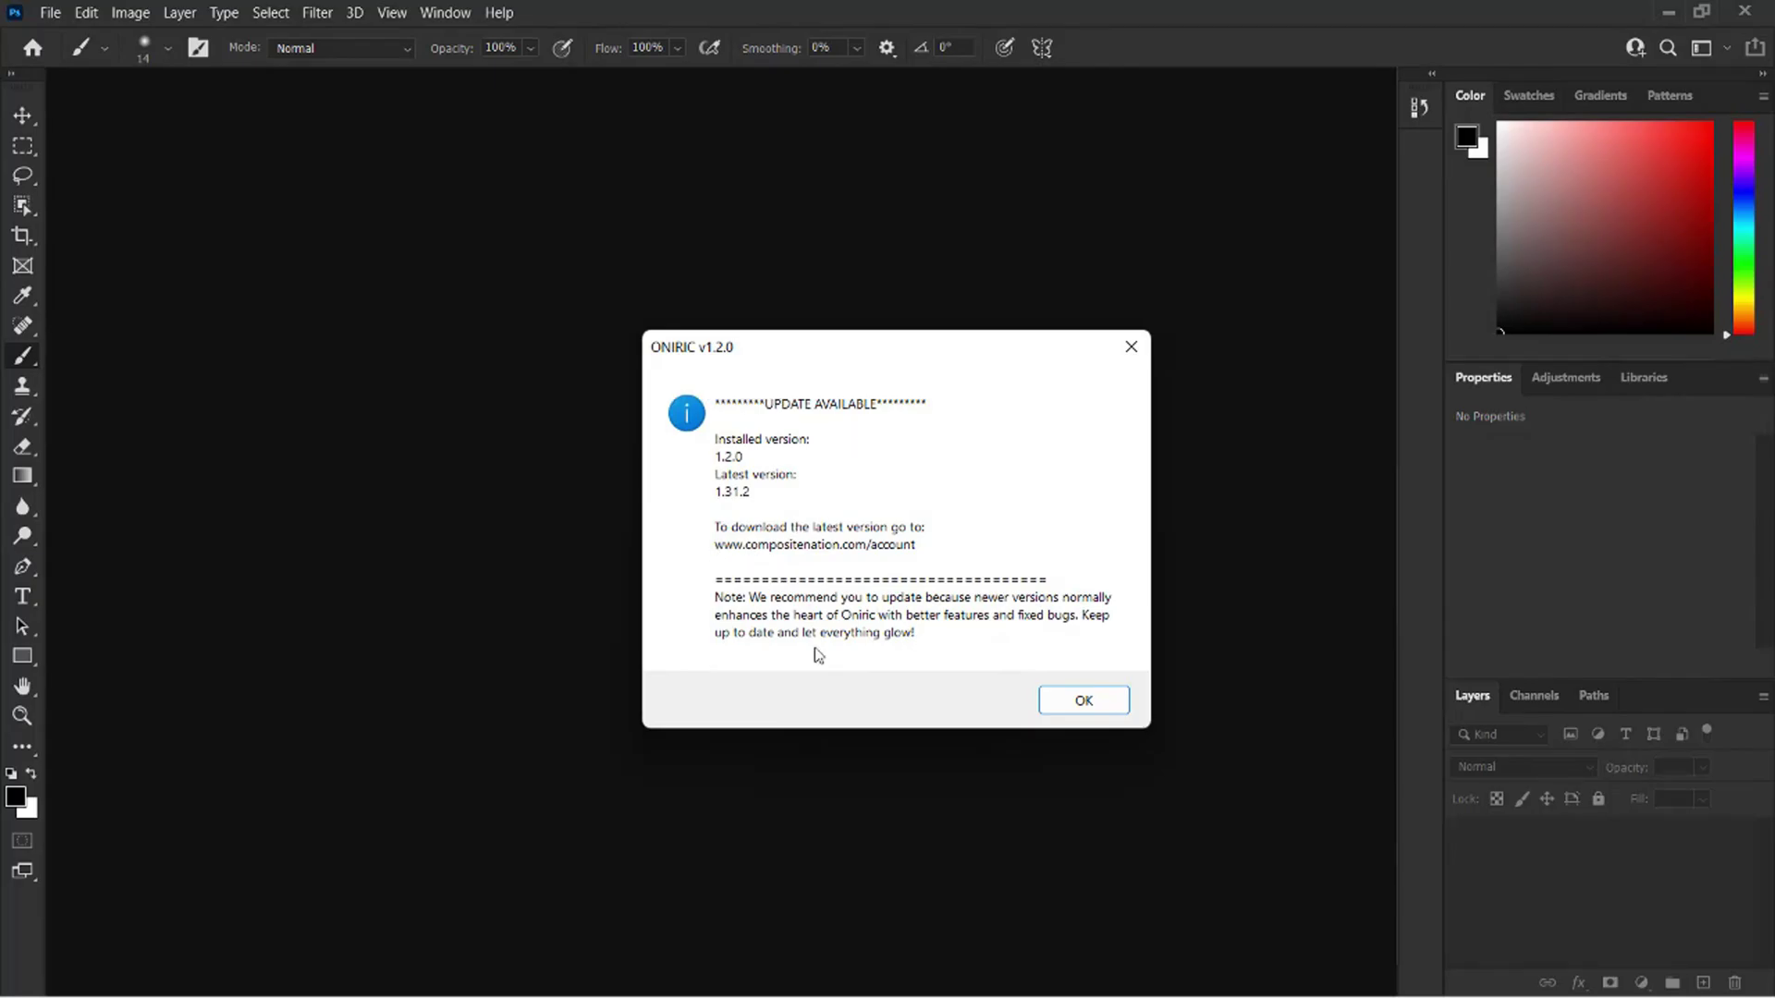
left_click(1096, 701)
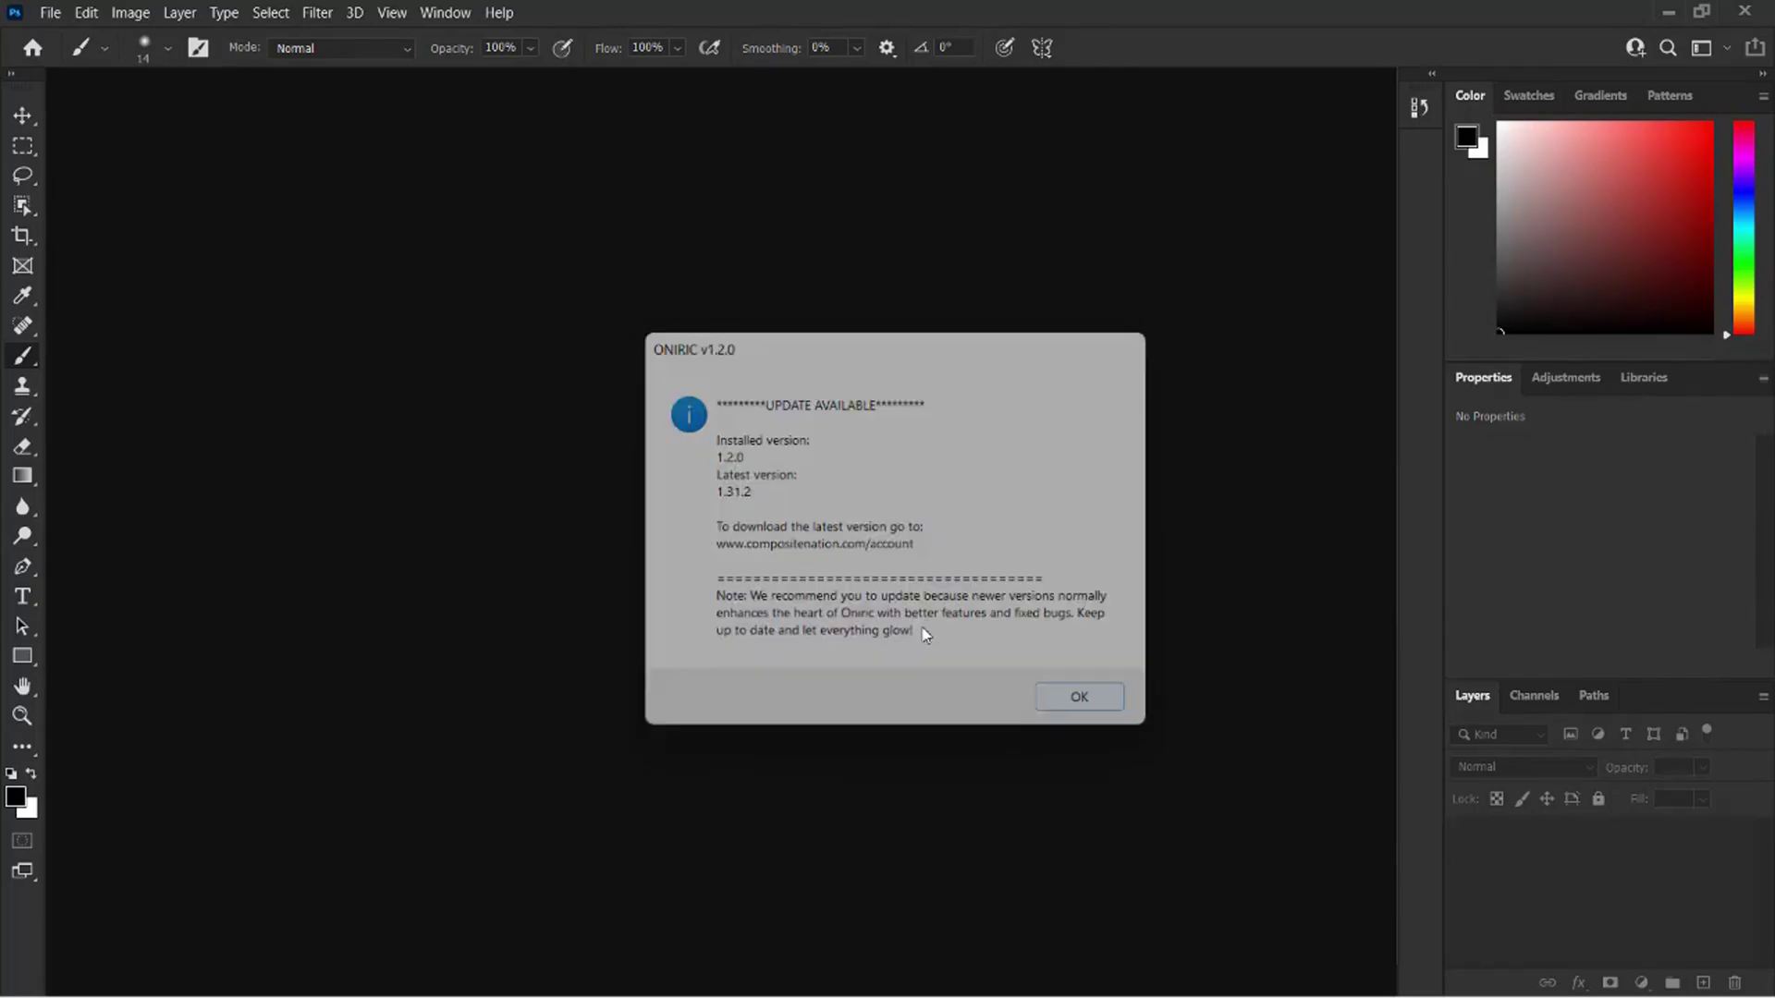
Reopen the Oniric panel from Window > Extensions (legacy).
left_click(433, 12)
mouse_move(555, 110)
left_click(753, 132)
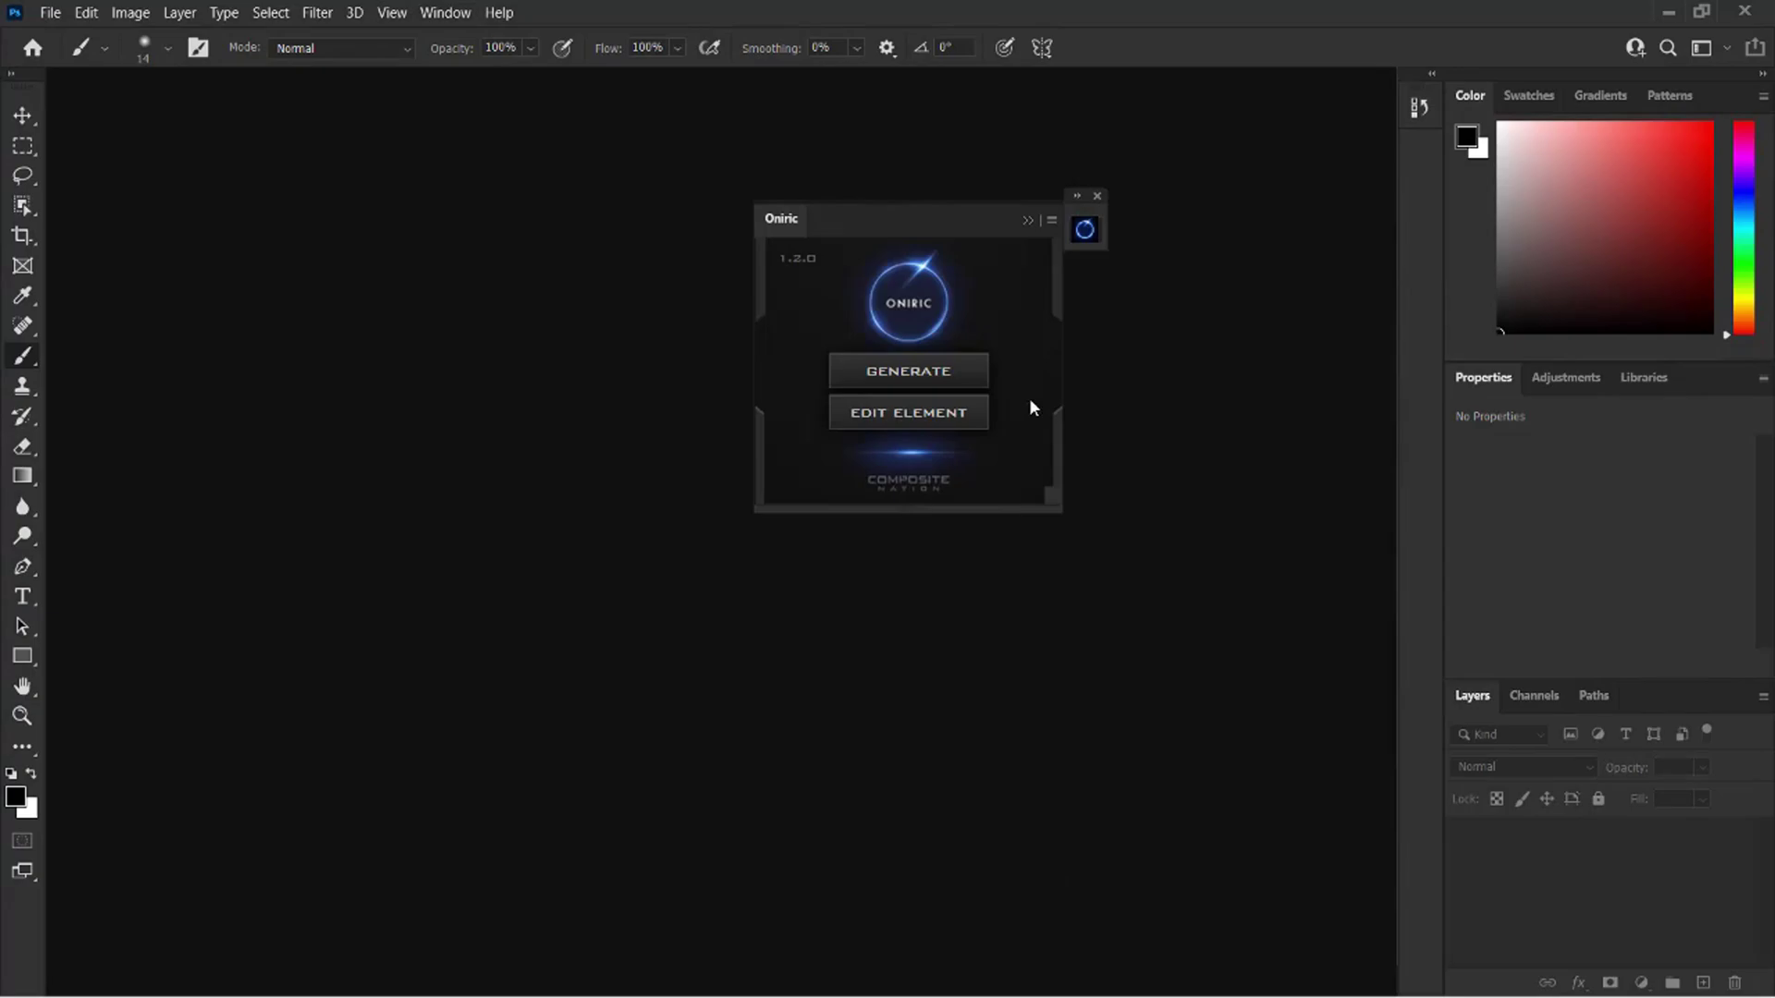
Dock the Oniric panel in the right column, removing the Color and Properties panels.
left_click_drag(961, 230, 1598, 91)
left_click_drag(1695, 396, 840, 452)
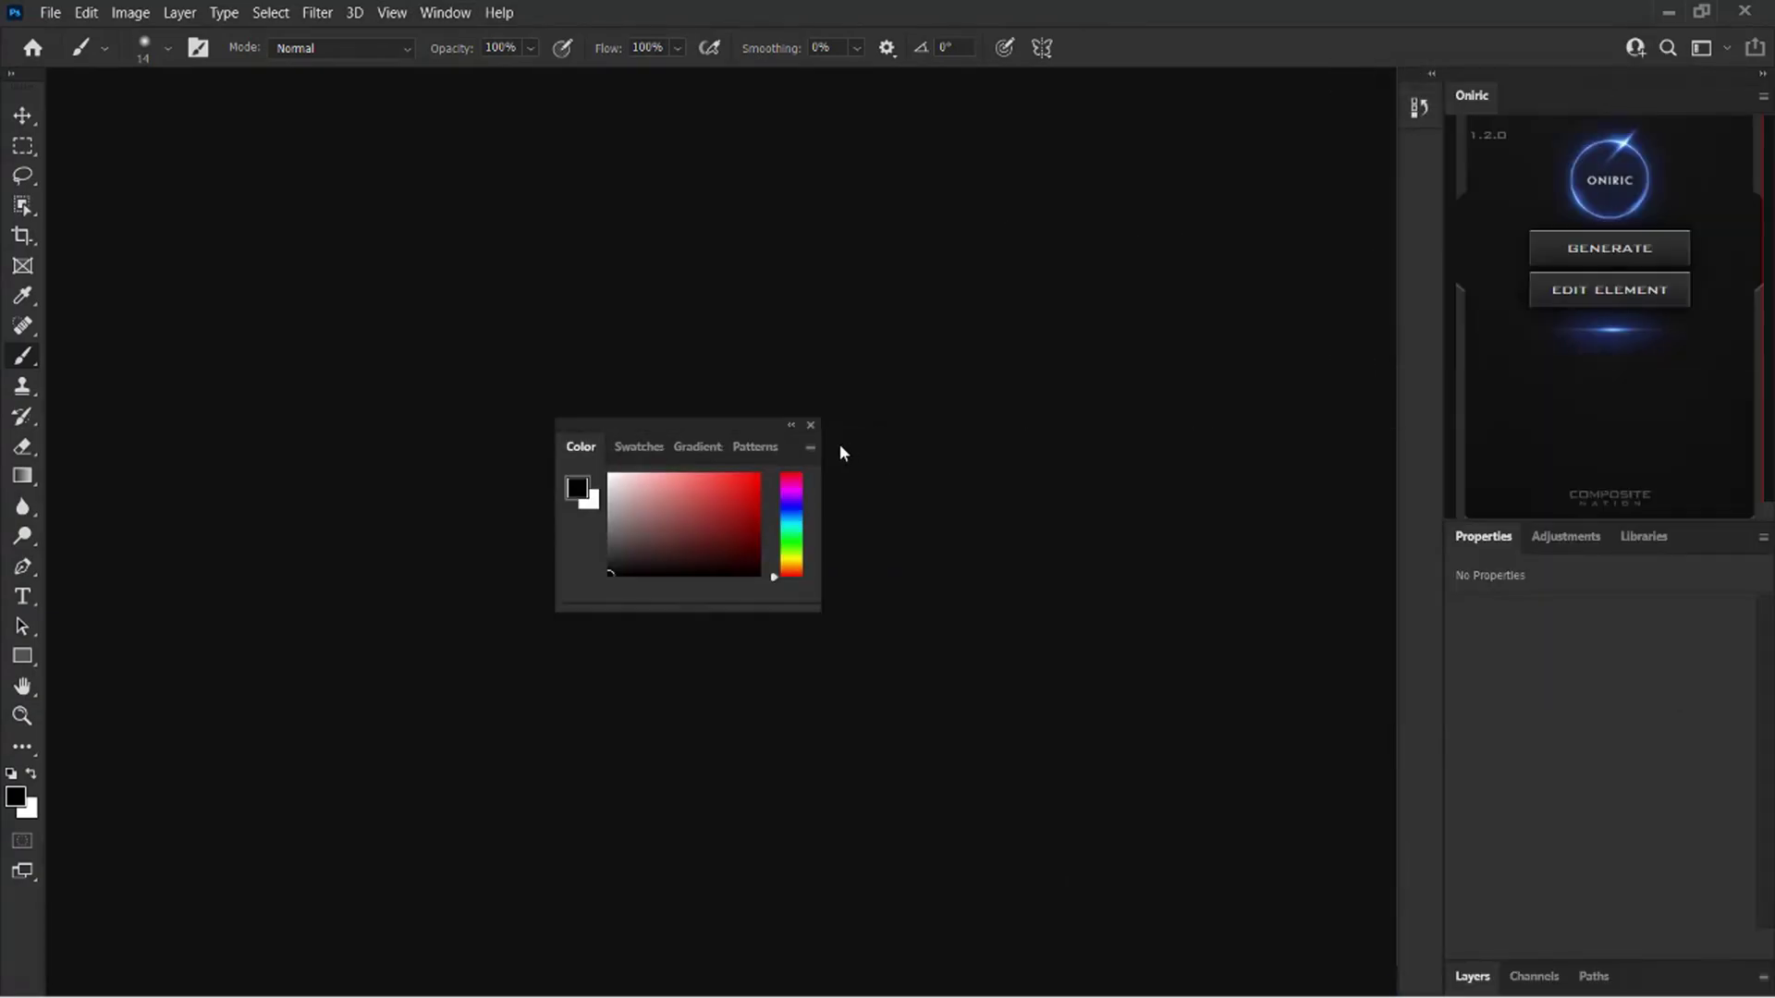
left_click(812, 427)
left_click_drag(1688, 404, 1174, 399)
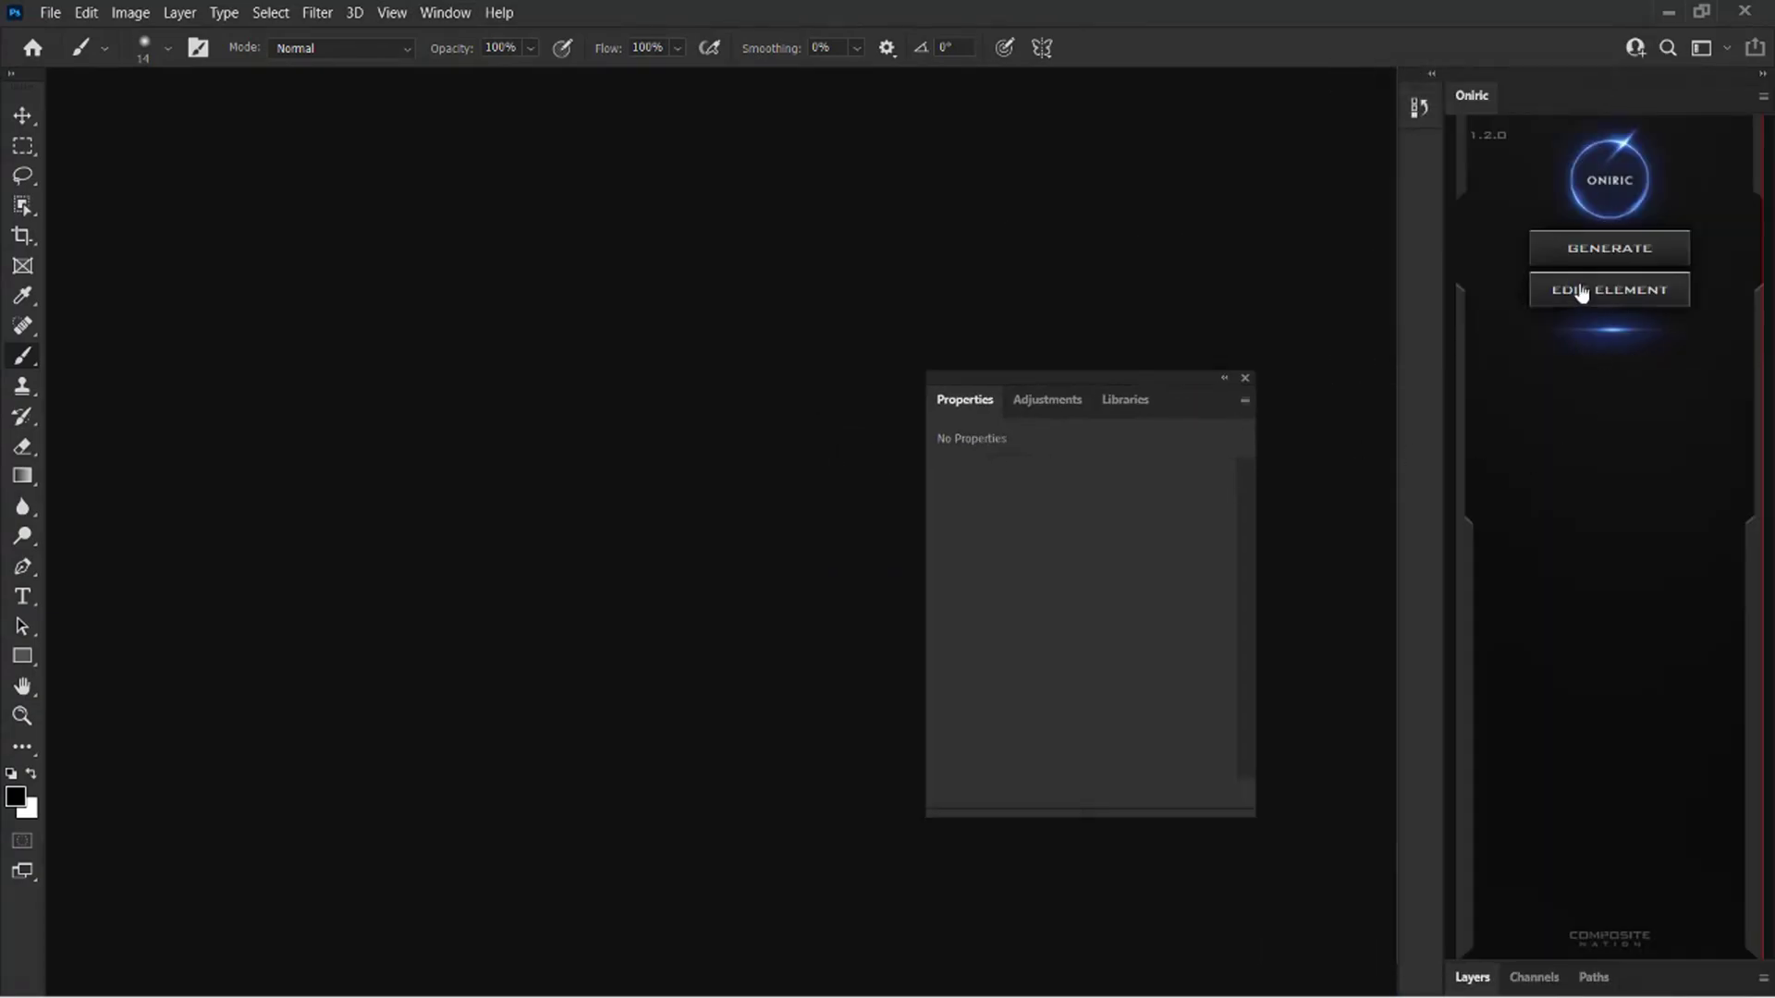
left_click(1245, 378)
Open the tree PNG and generate an Oniric glow with Radius 45.4, Threshold 0.47.
left_click(48, 12)
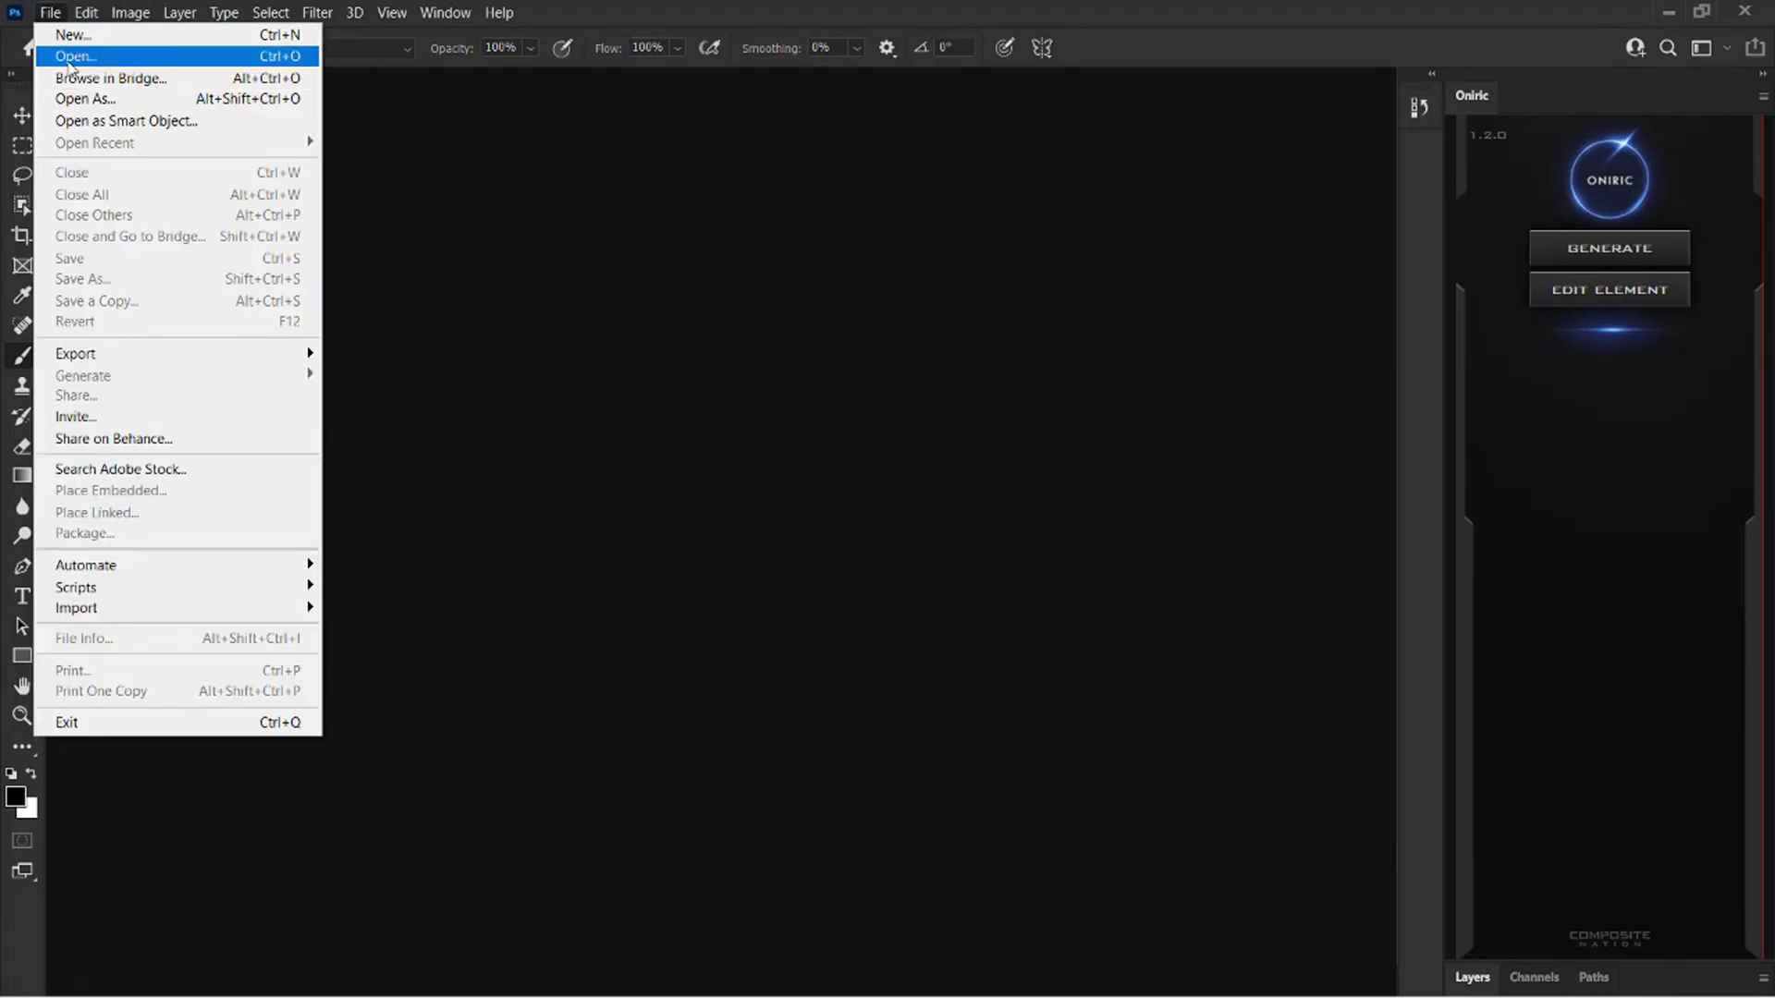
left_click(74, 56)
scroll(577, 370, "down", 3)
double_click(591, 360)
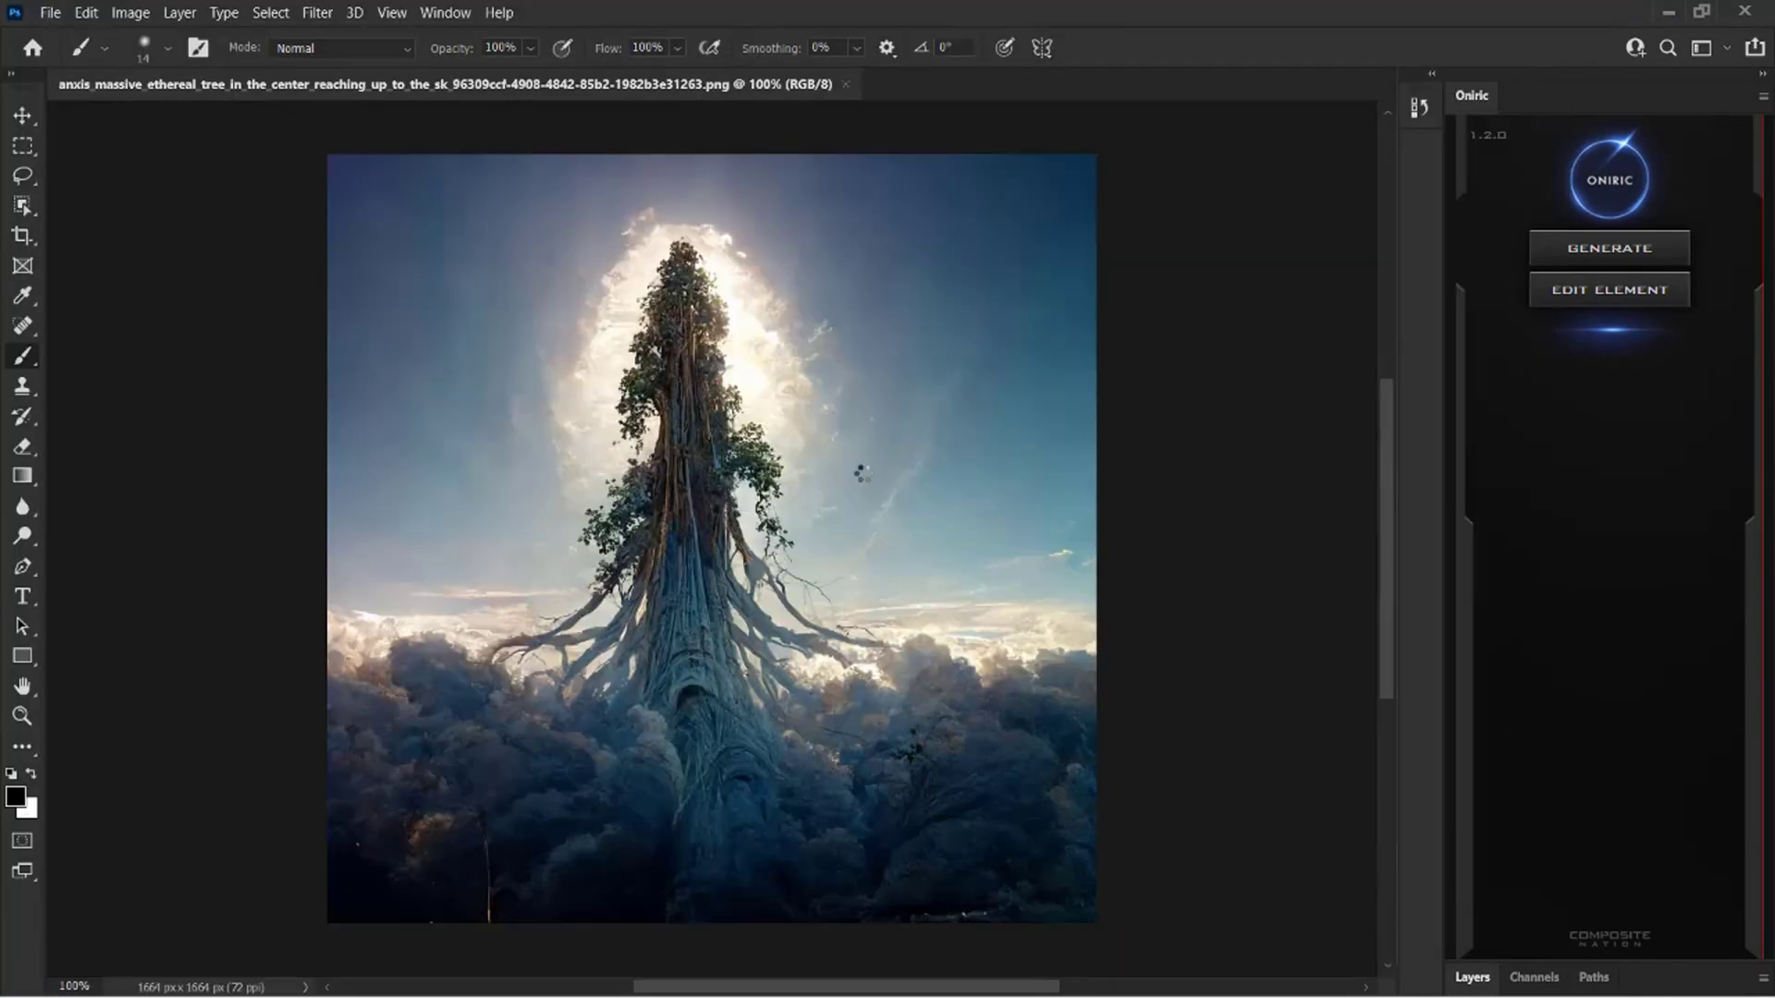
left_click(1602, 252)
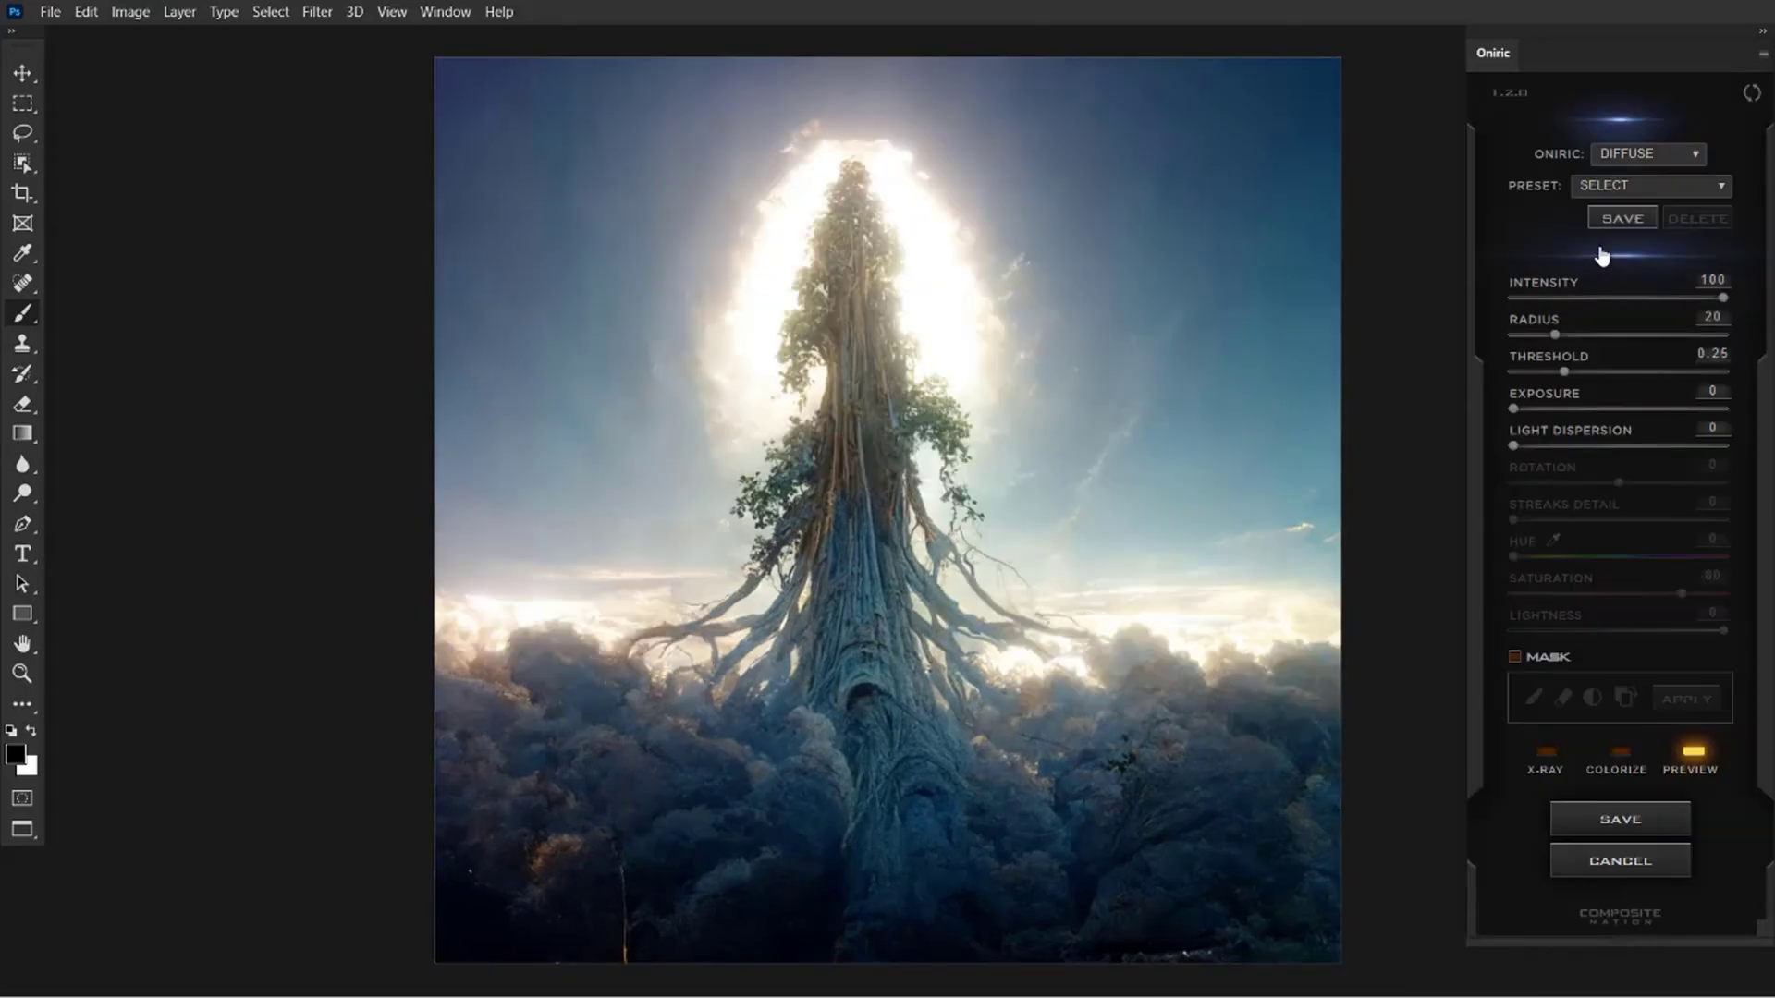
left_click_drag(1554, 335, 1608, 336)
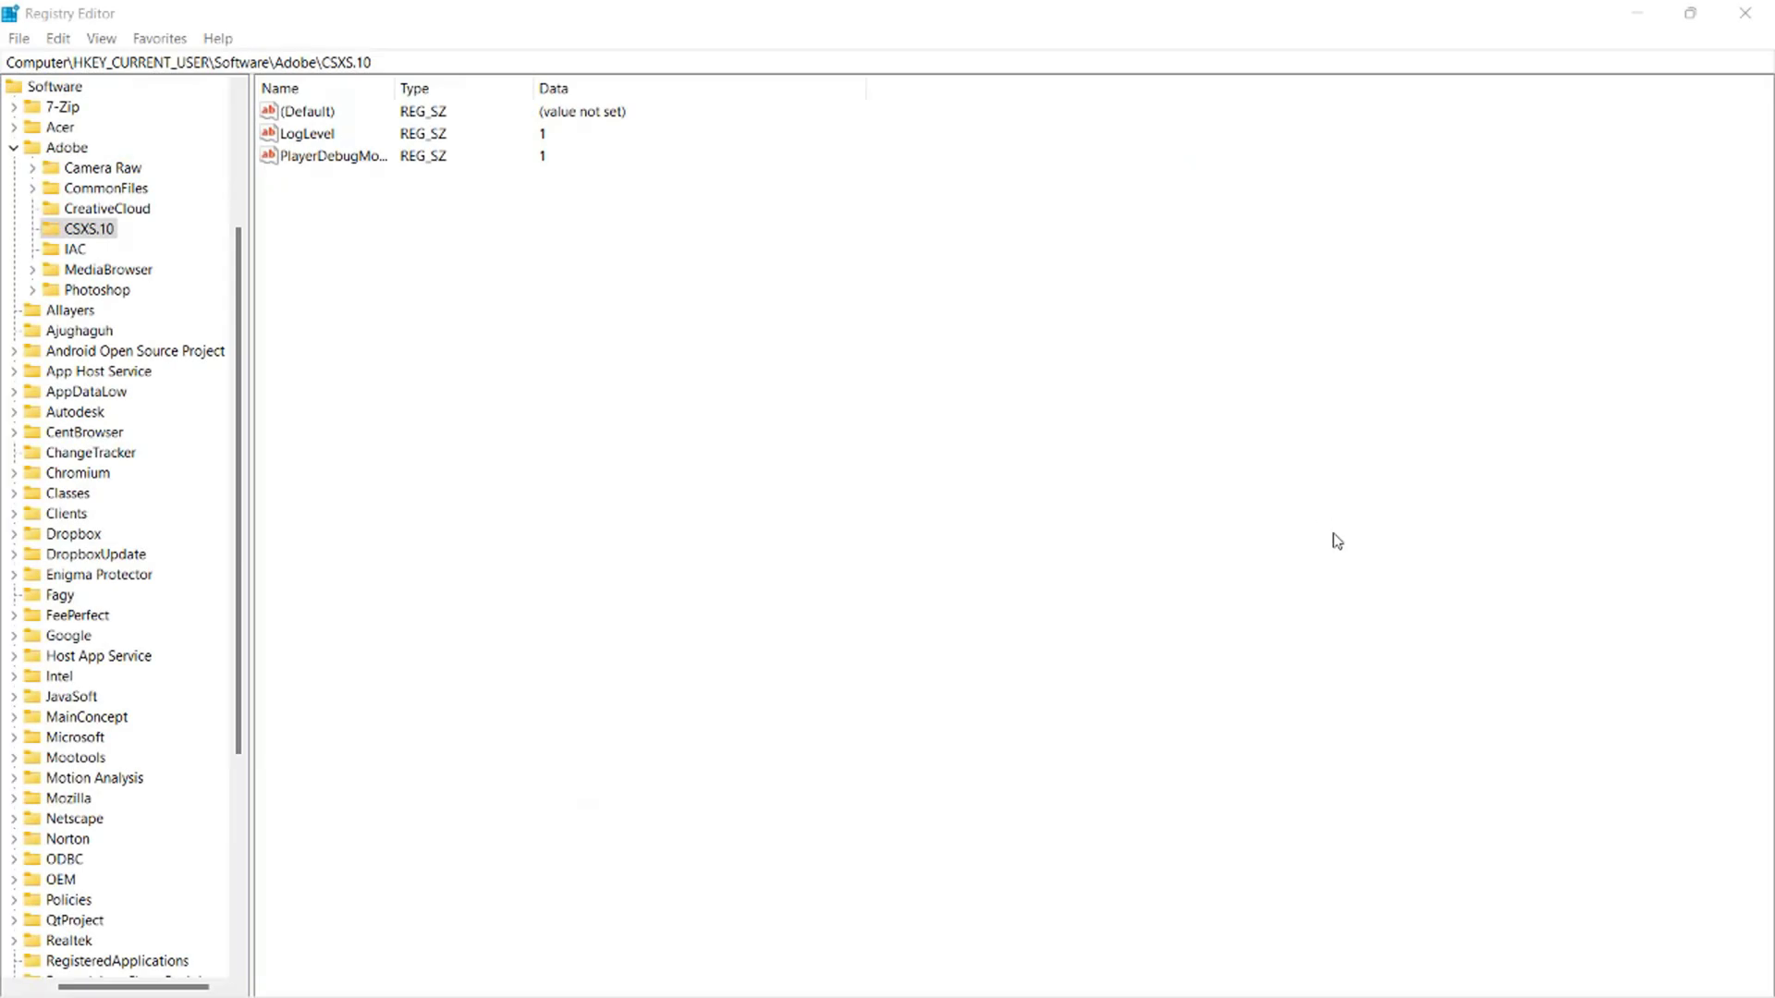
Bring the Notepad instructions back and select CSXS.9 on the second regedit line.
left_click(1157, 982)
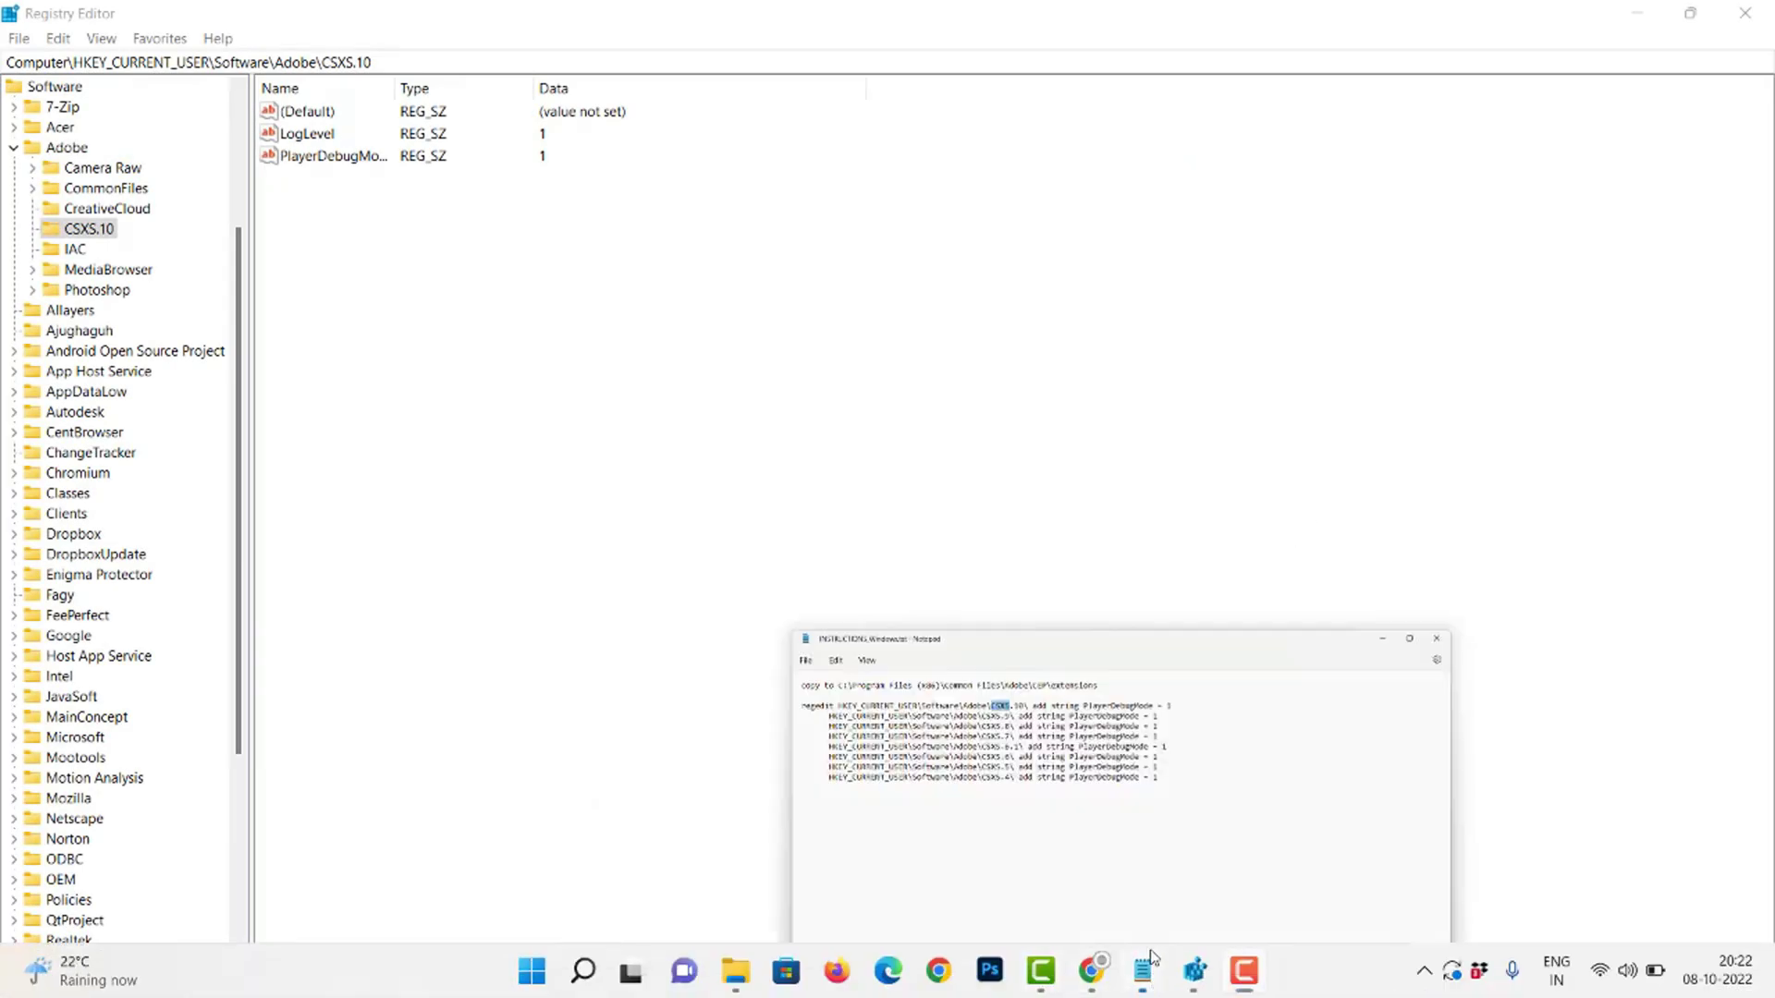
left_click(847, 515)
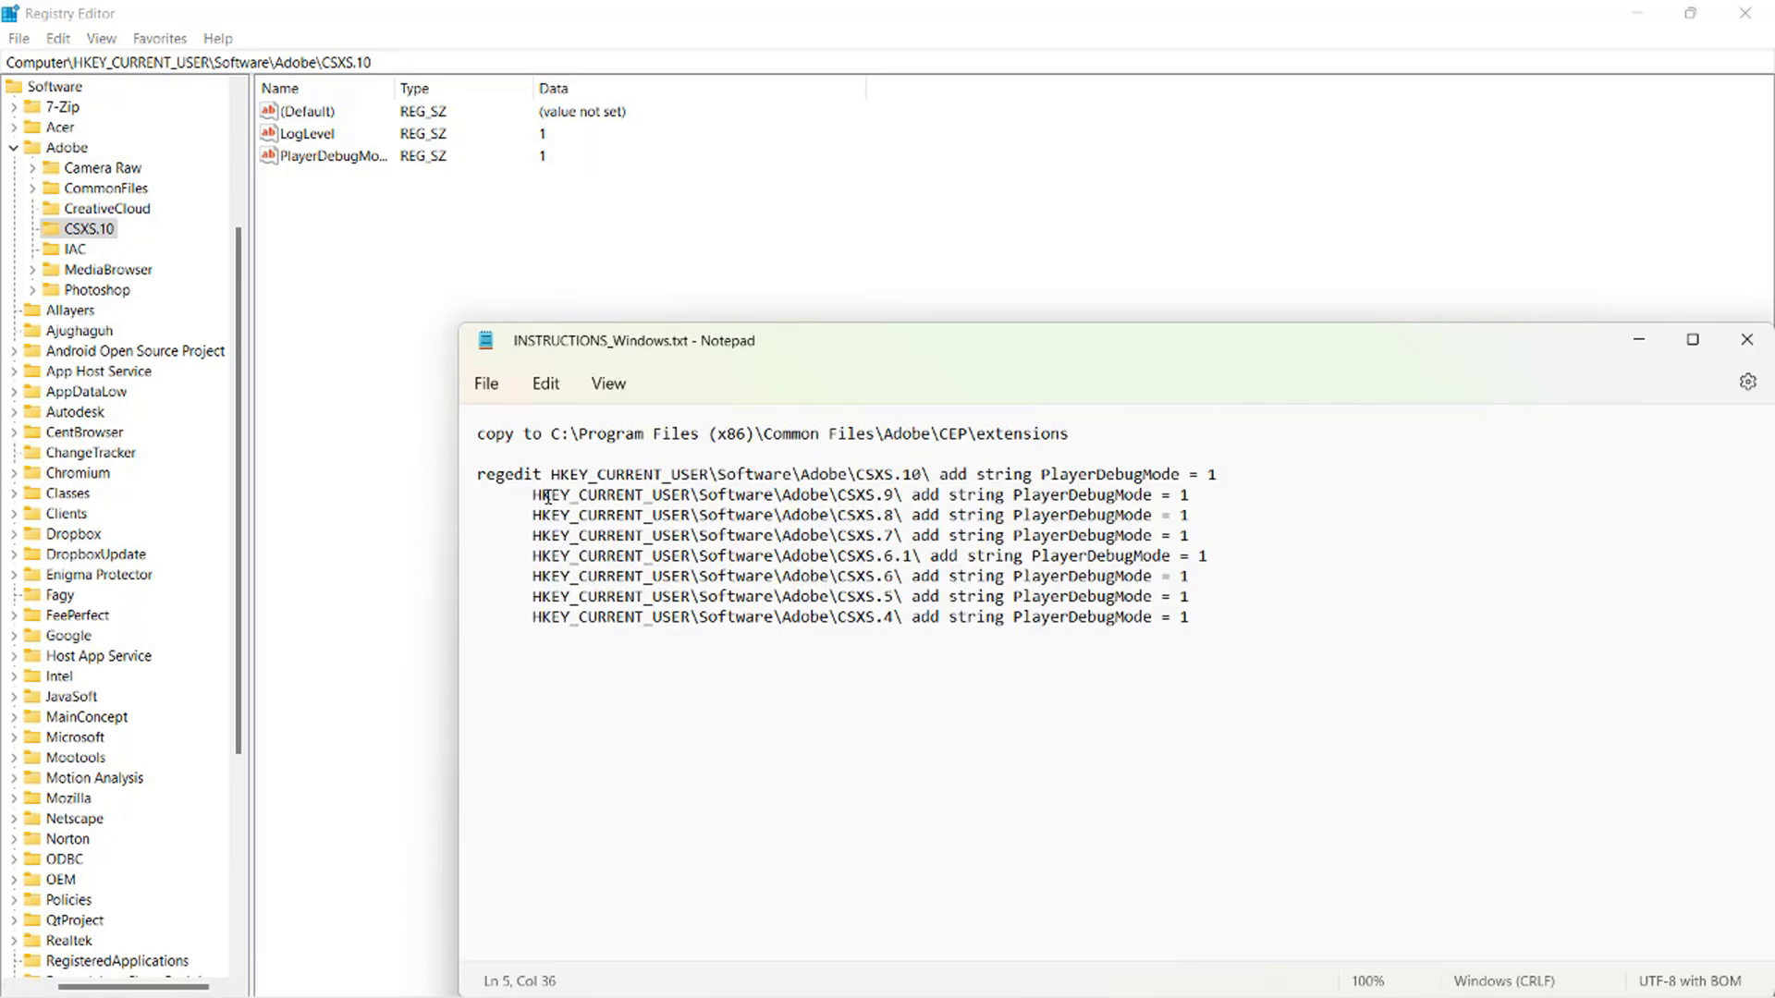
left_click_drag(895, 495, 880, 498)
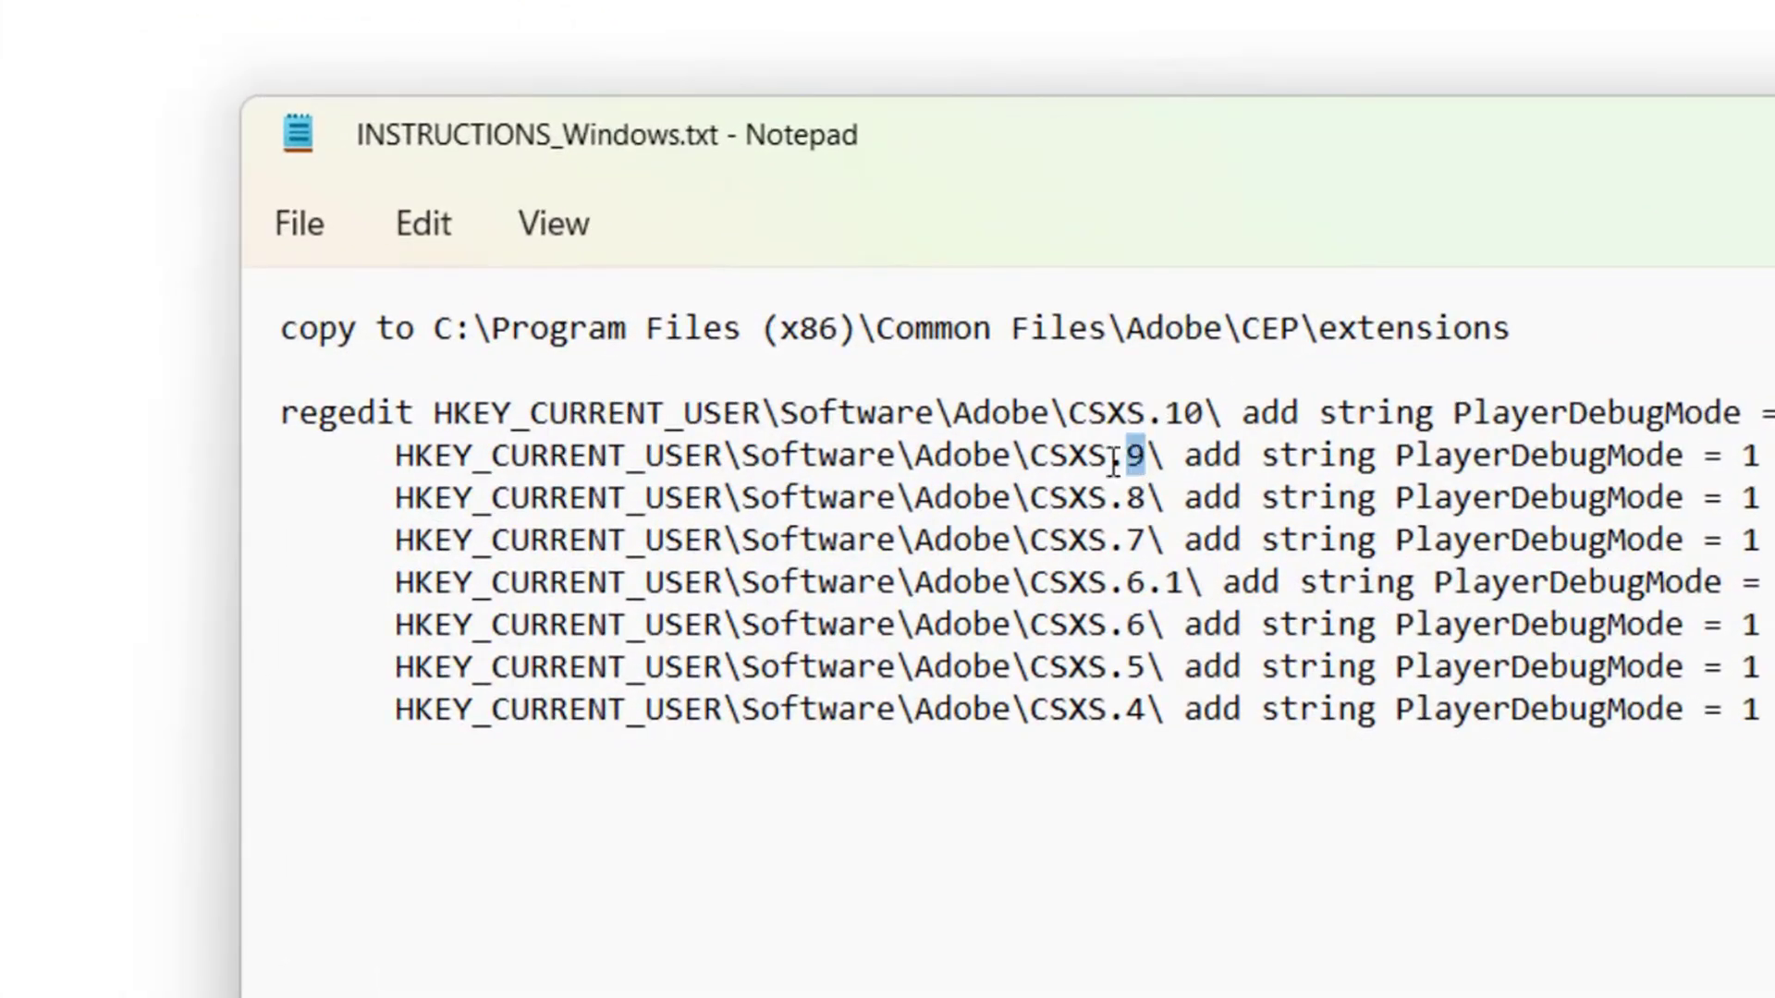
left_click_drag(1113, 463, 1037, 463)
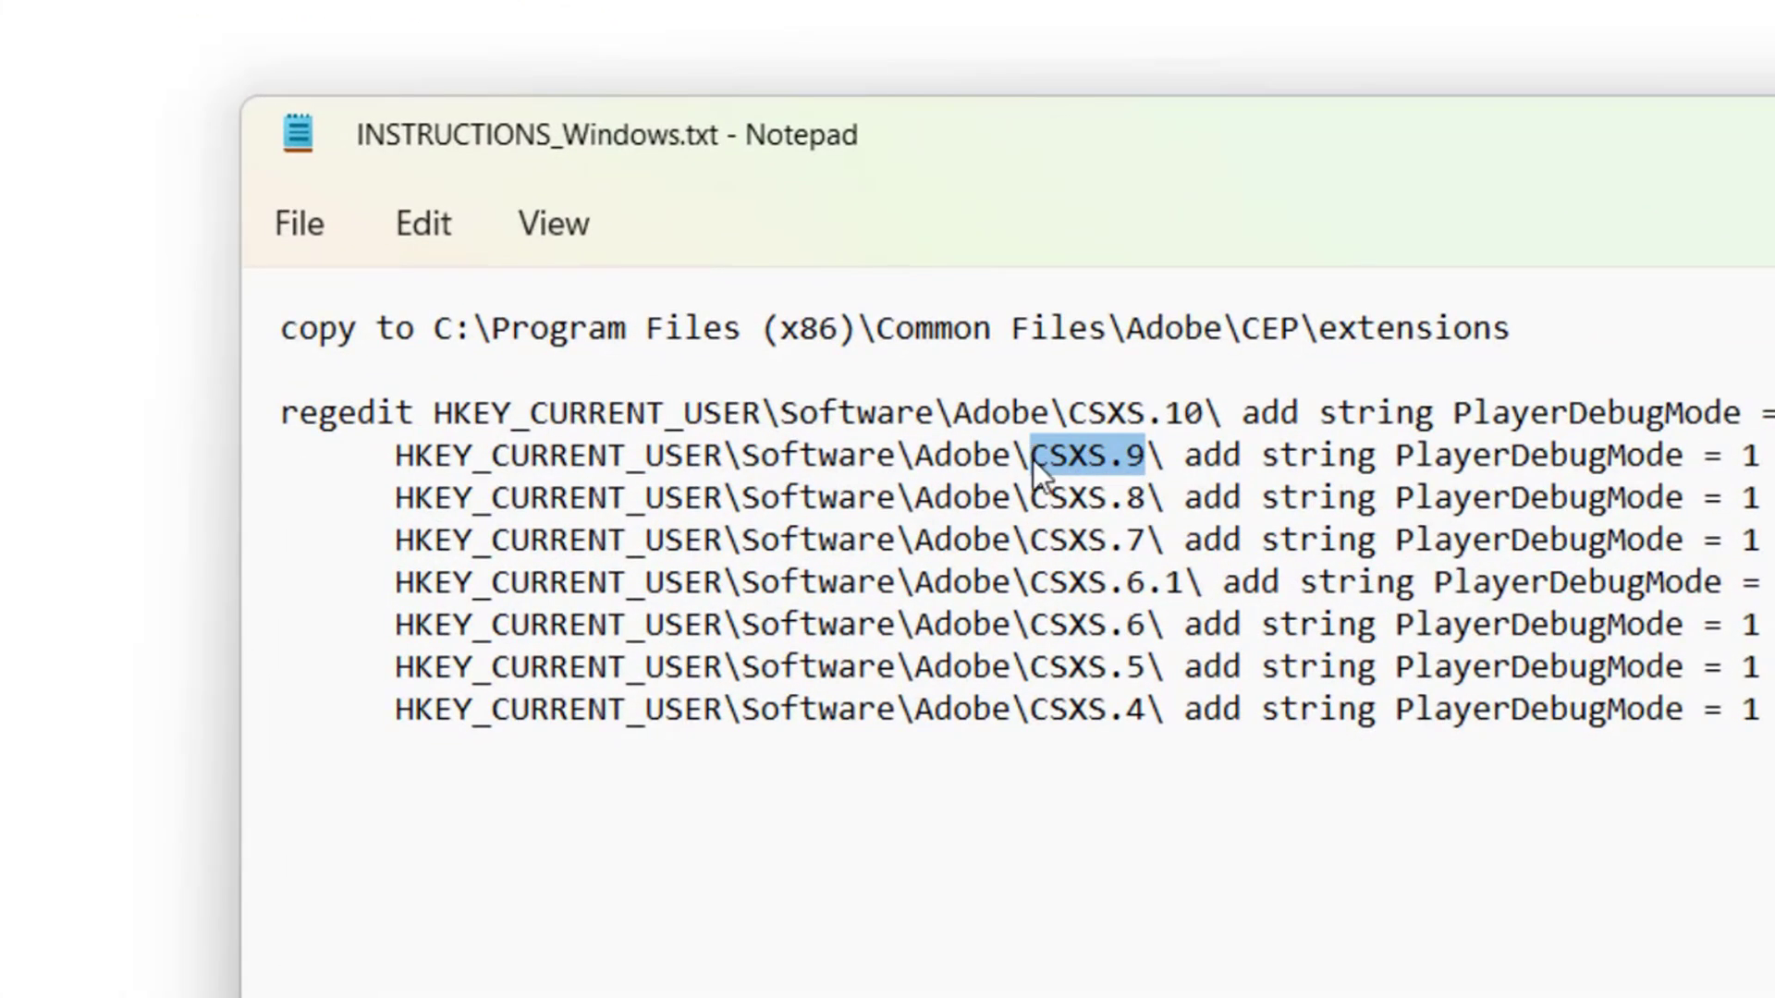
Copy the name 'CSXS.9' from the instructions and create a CSXS.9 key under Adobe.
right_click(1033, 458)
left_click(1187, 721)
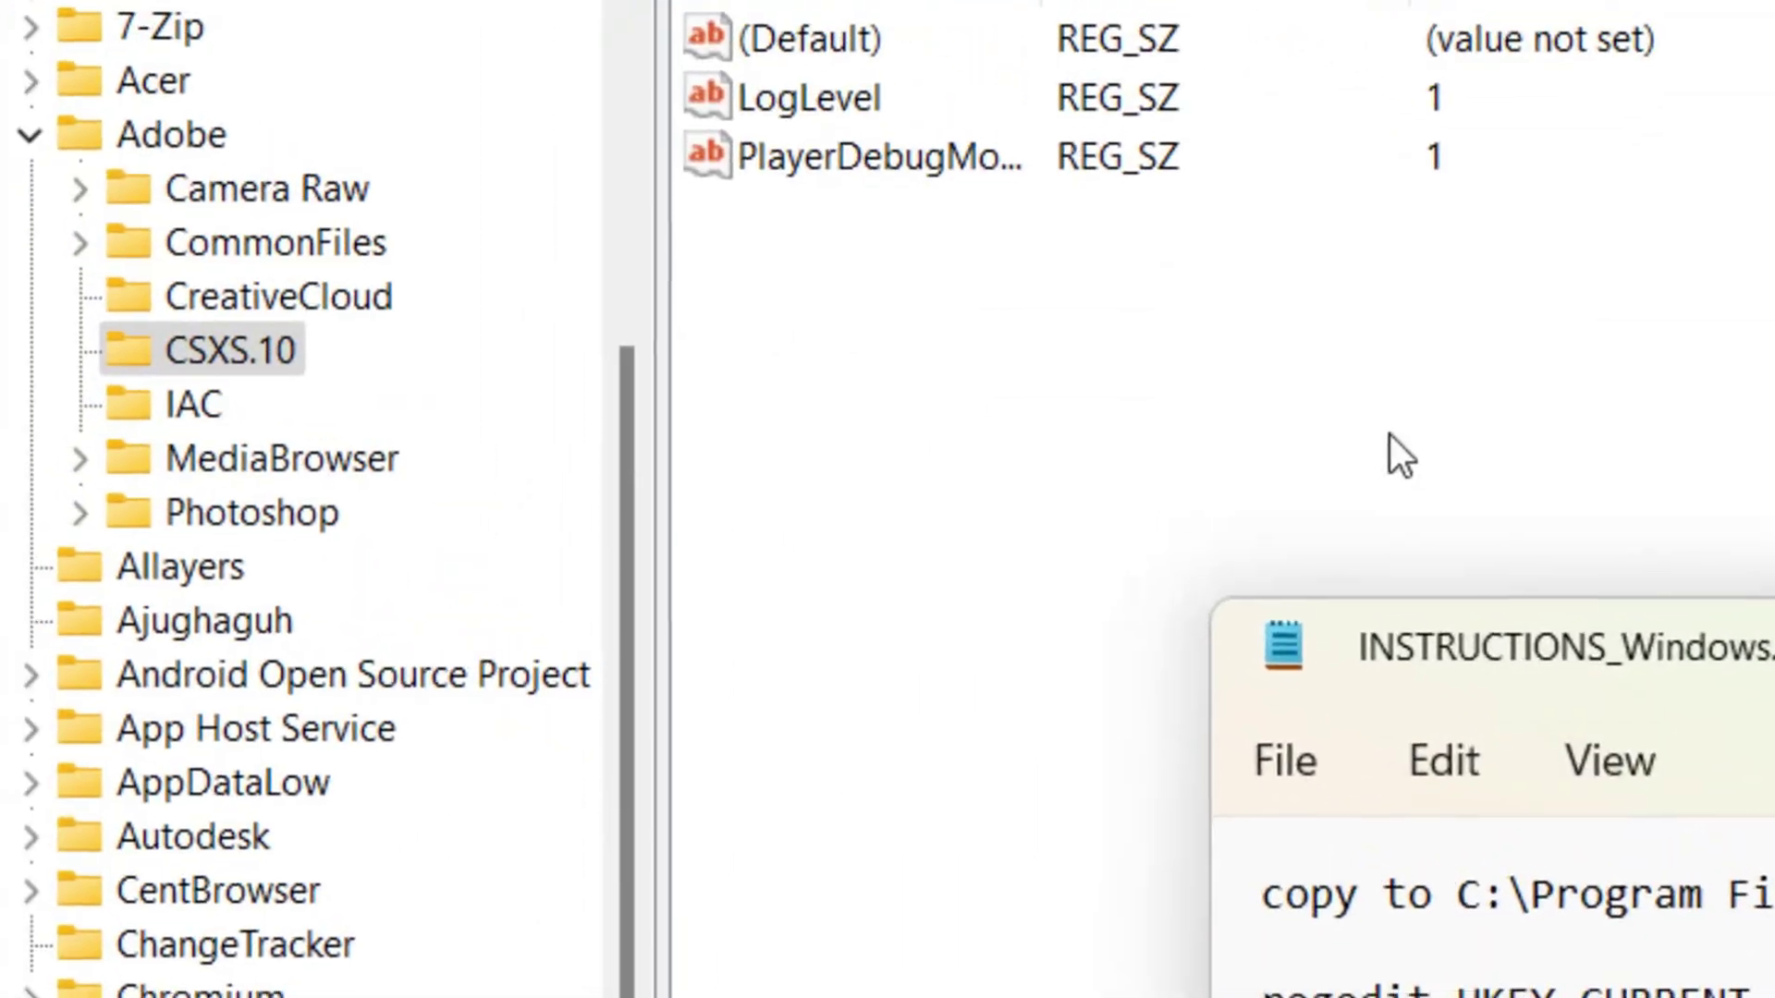
left_click(1386, 447)
left_click(191, 141)
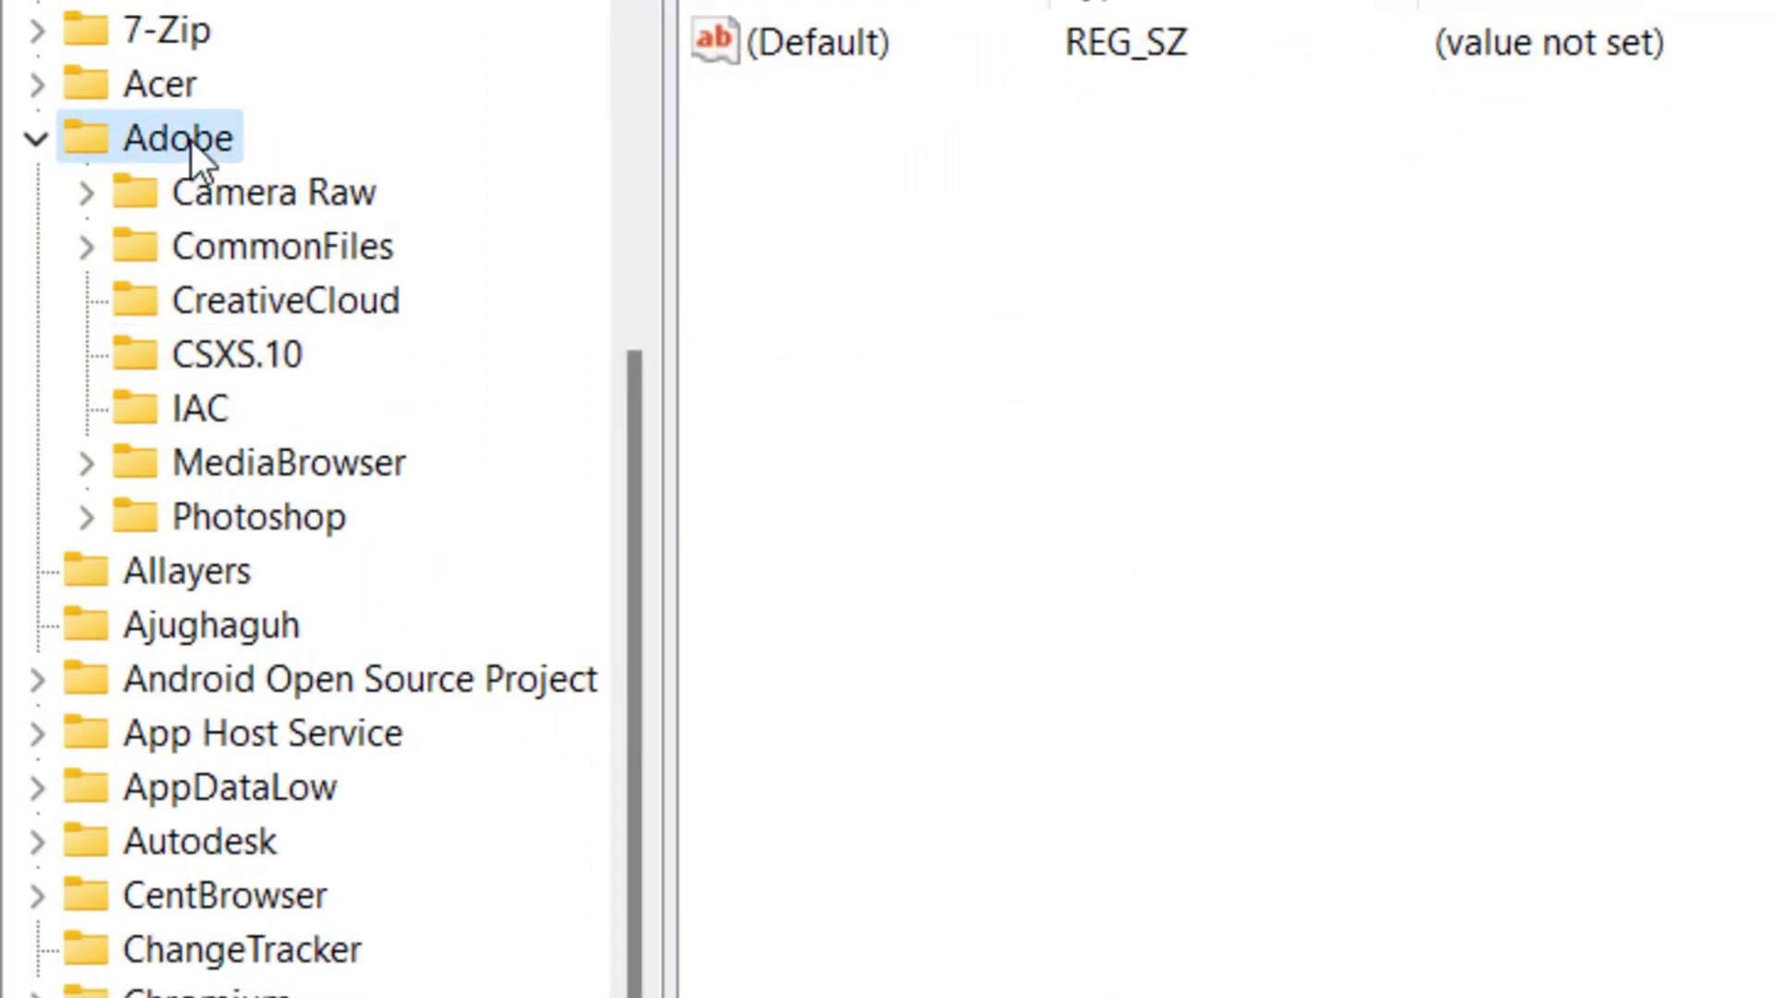
right_click(192, 141)
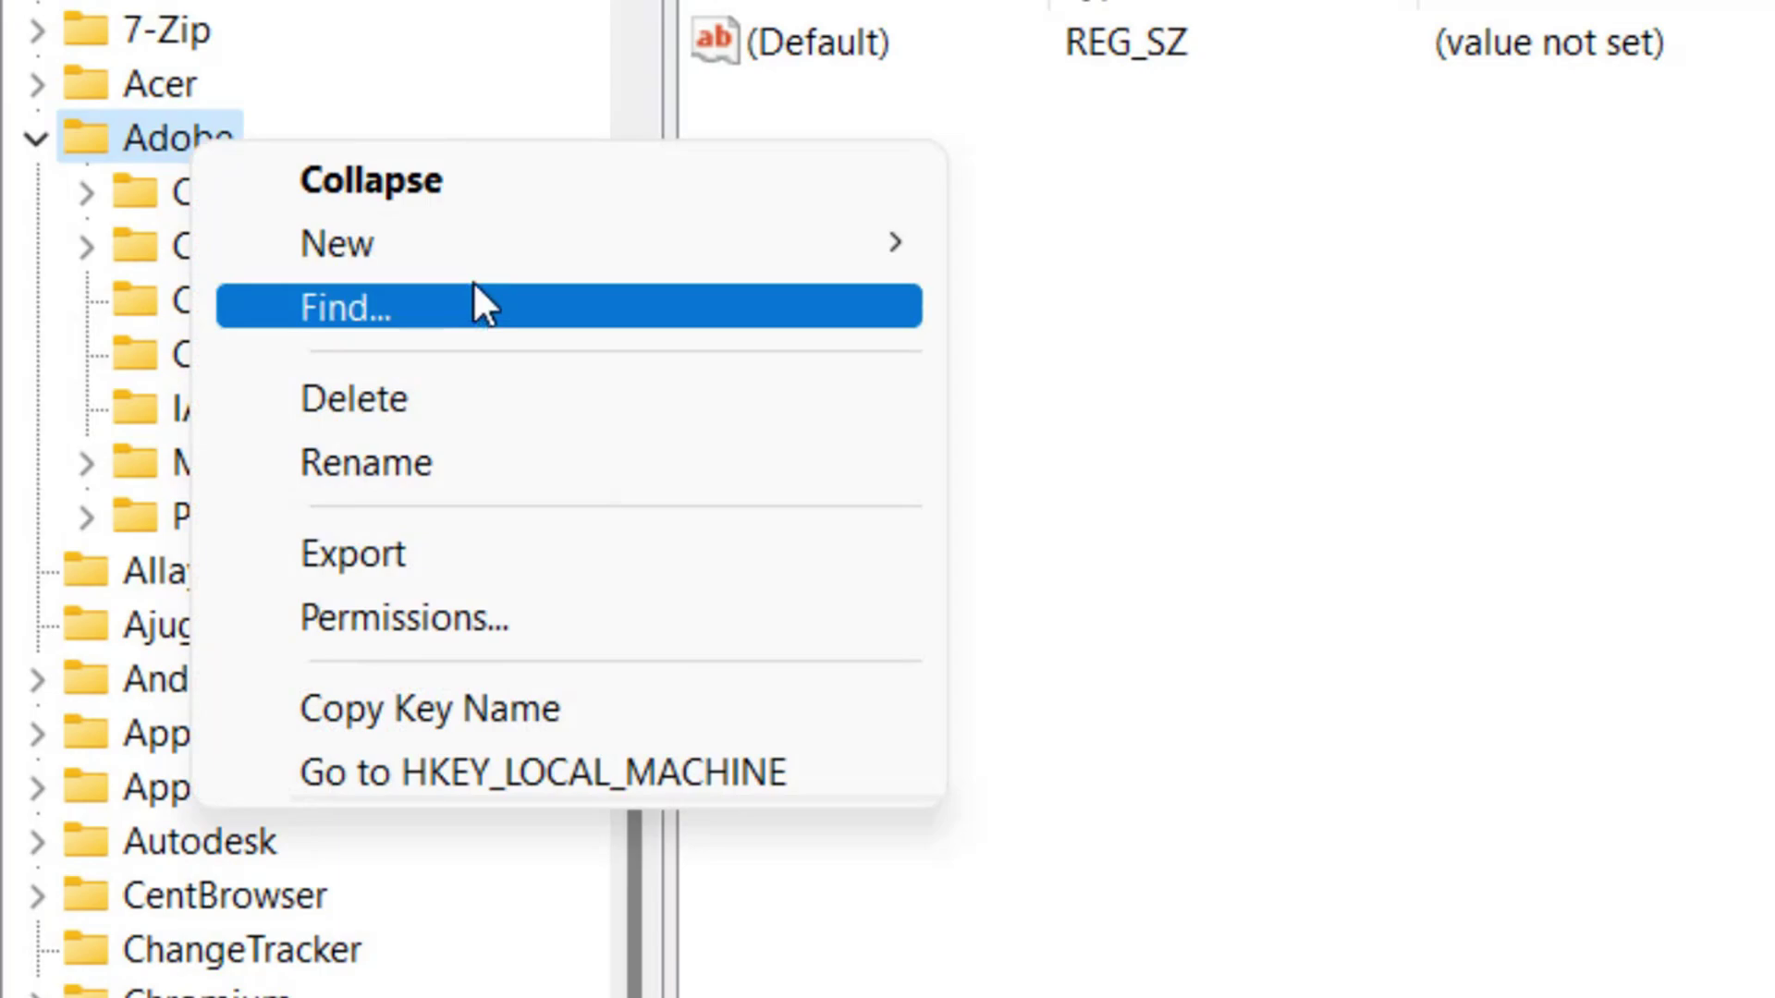
mouse_move(478, 262)
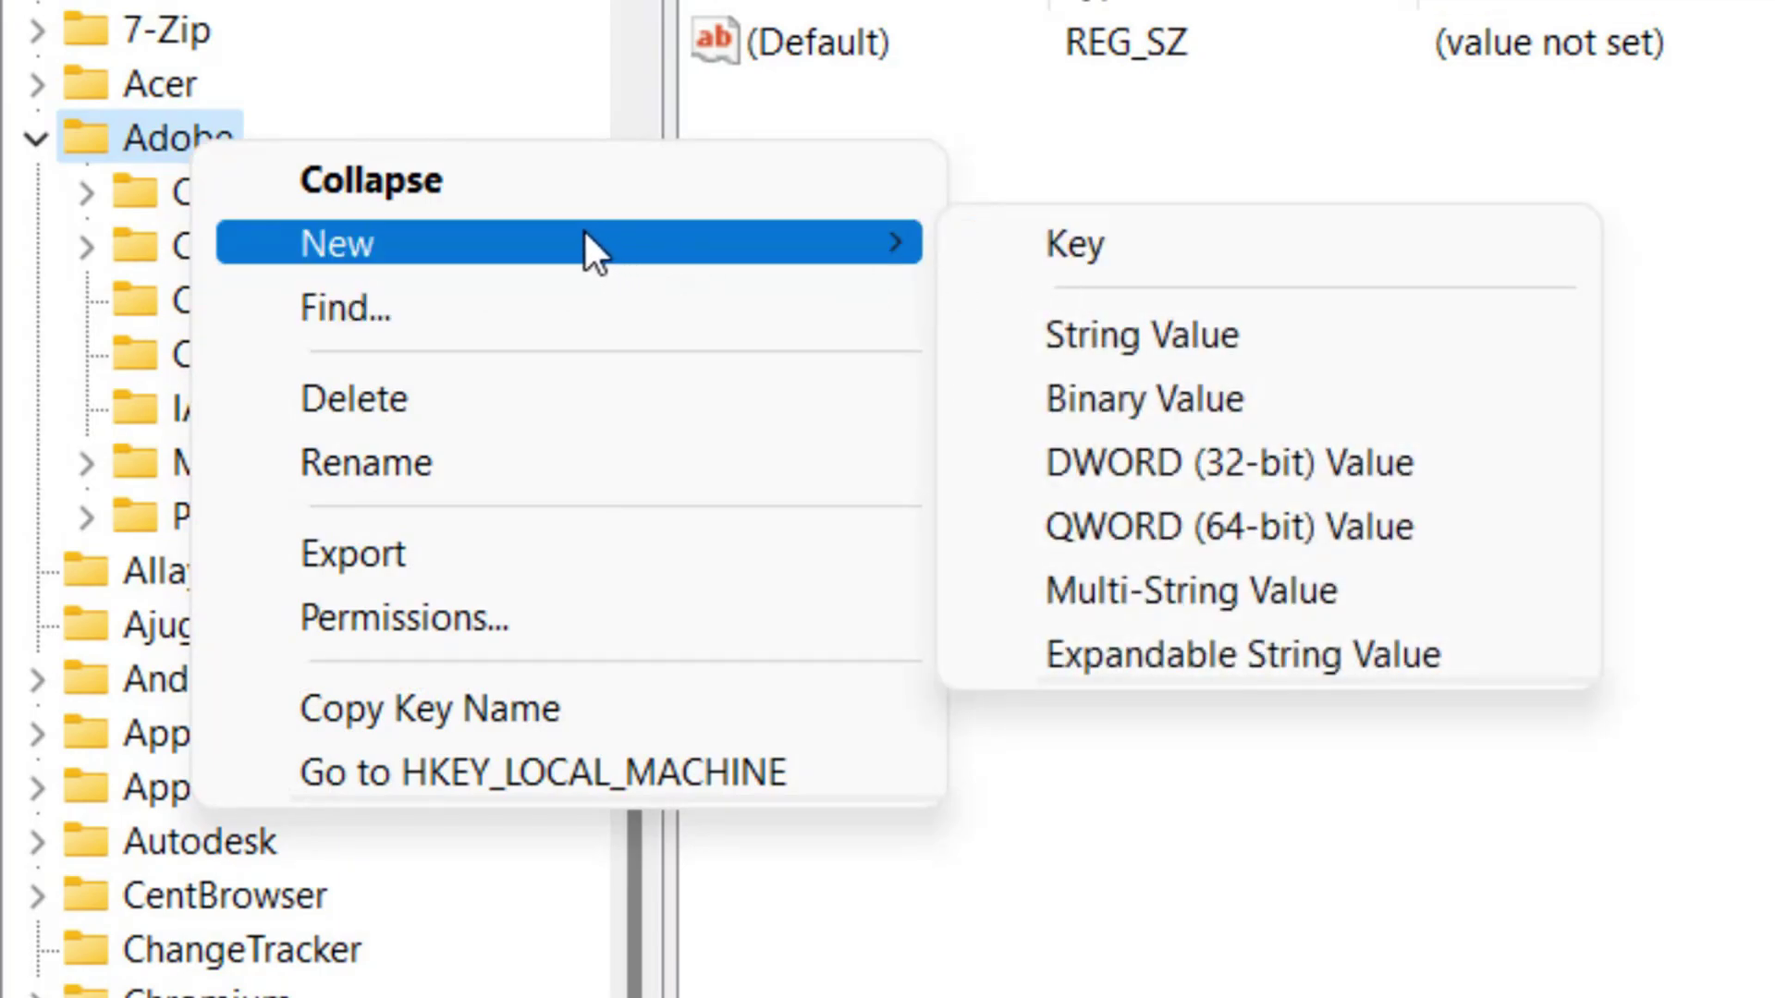
left_click(1018, 242)
type("CSXS.9")
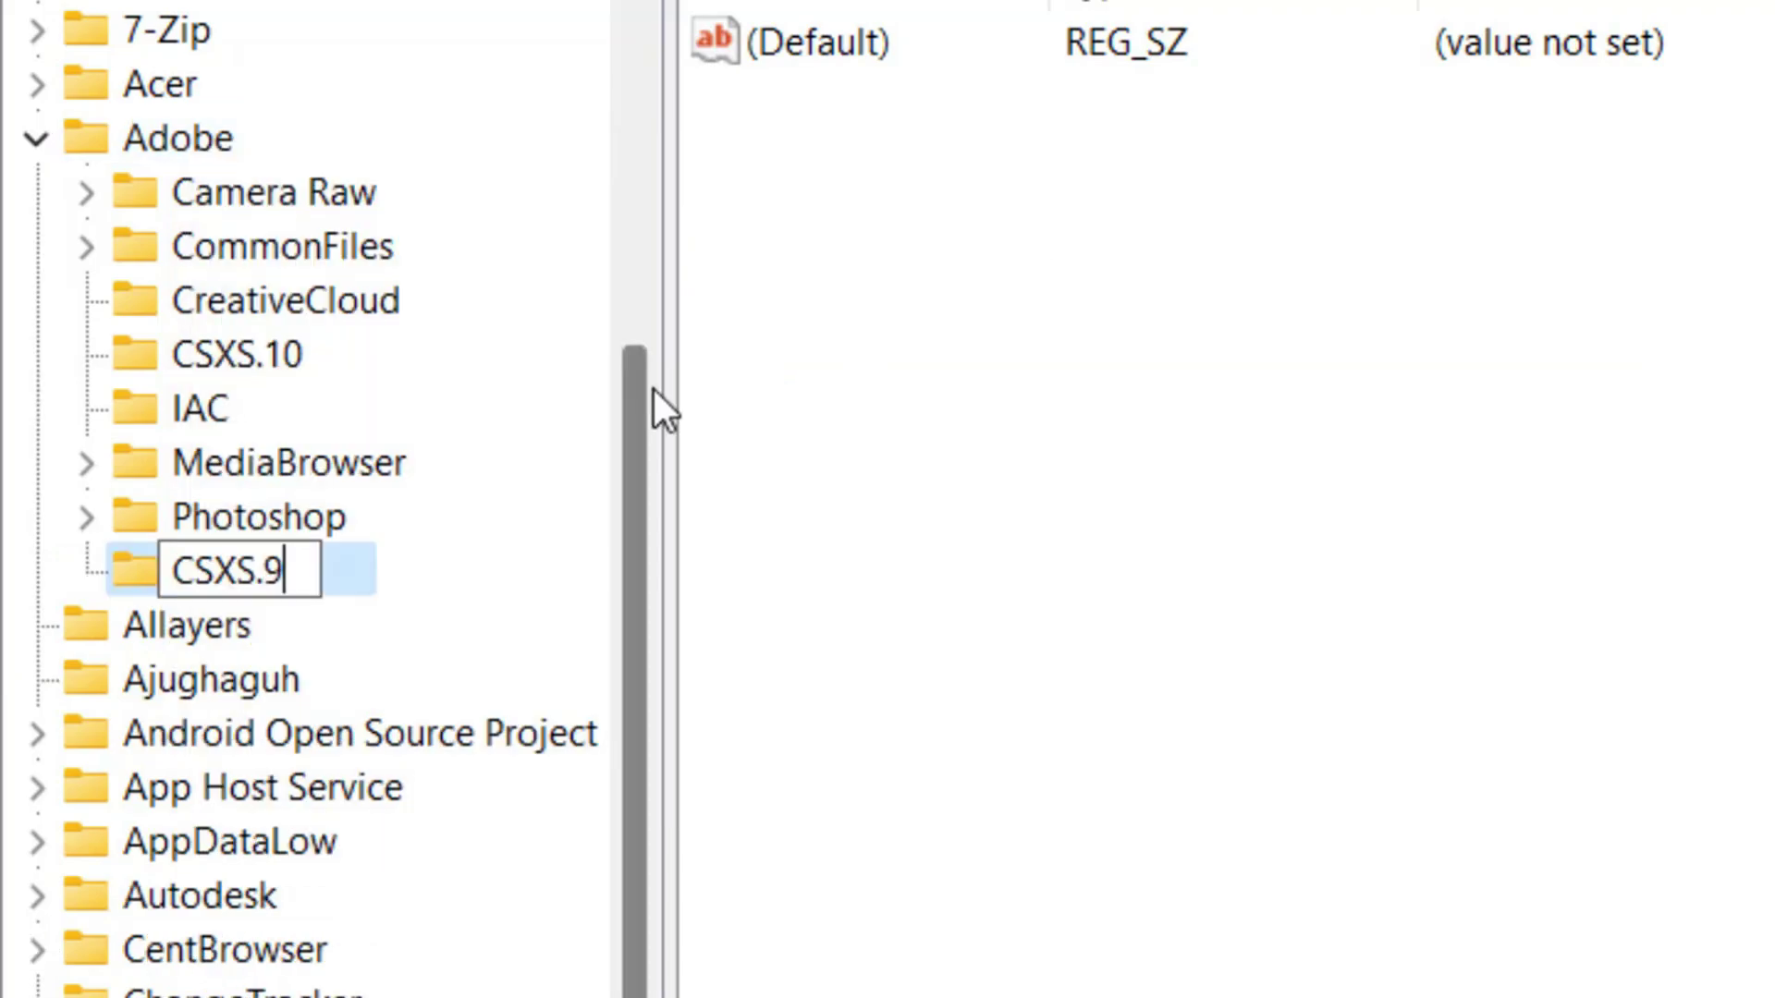
left_click(1139, 726)
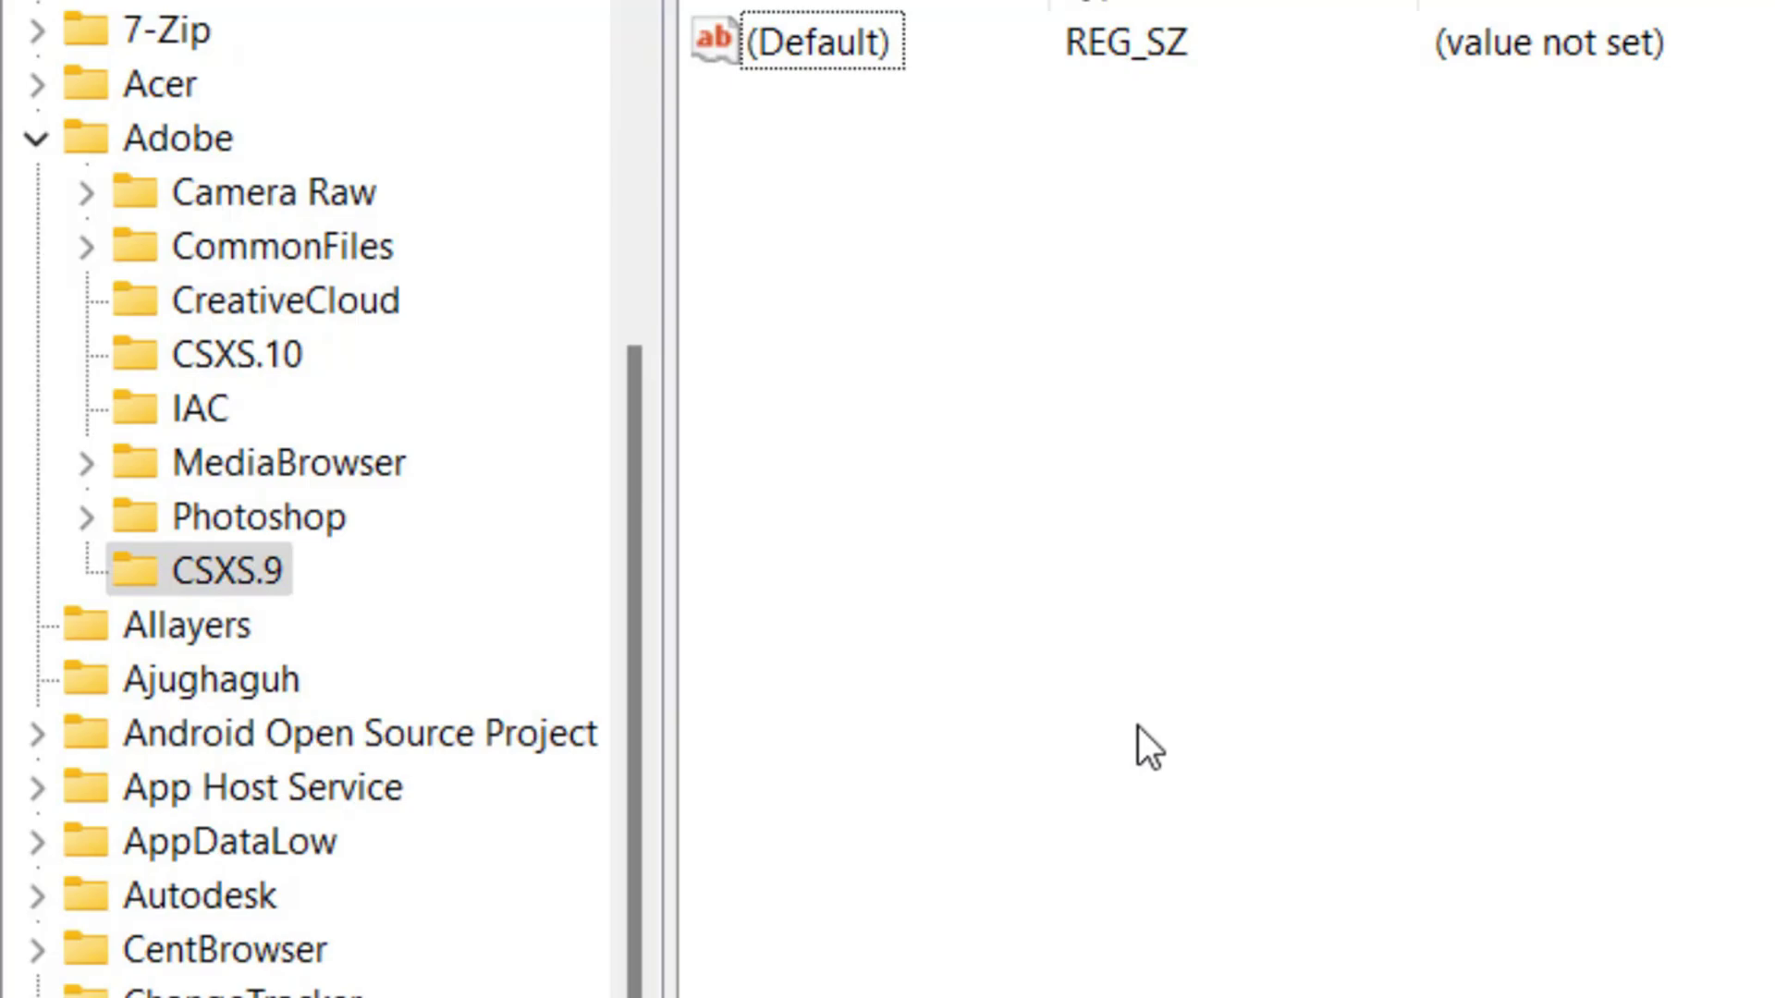
Add a PlayerDebugMode string value with data 1 inside the CSXS.9 key.
right_click(1087, 542)
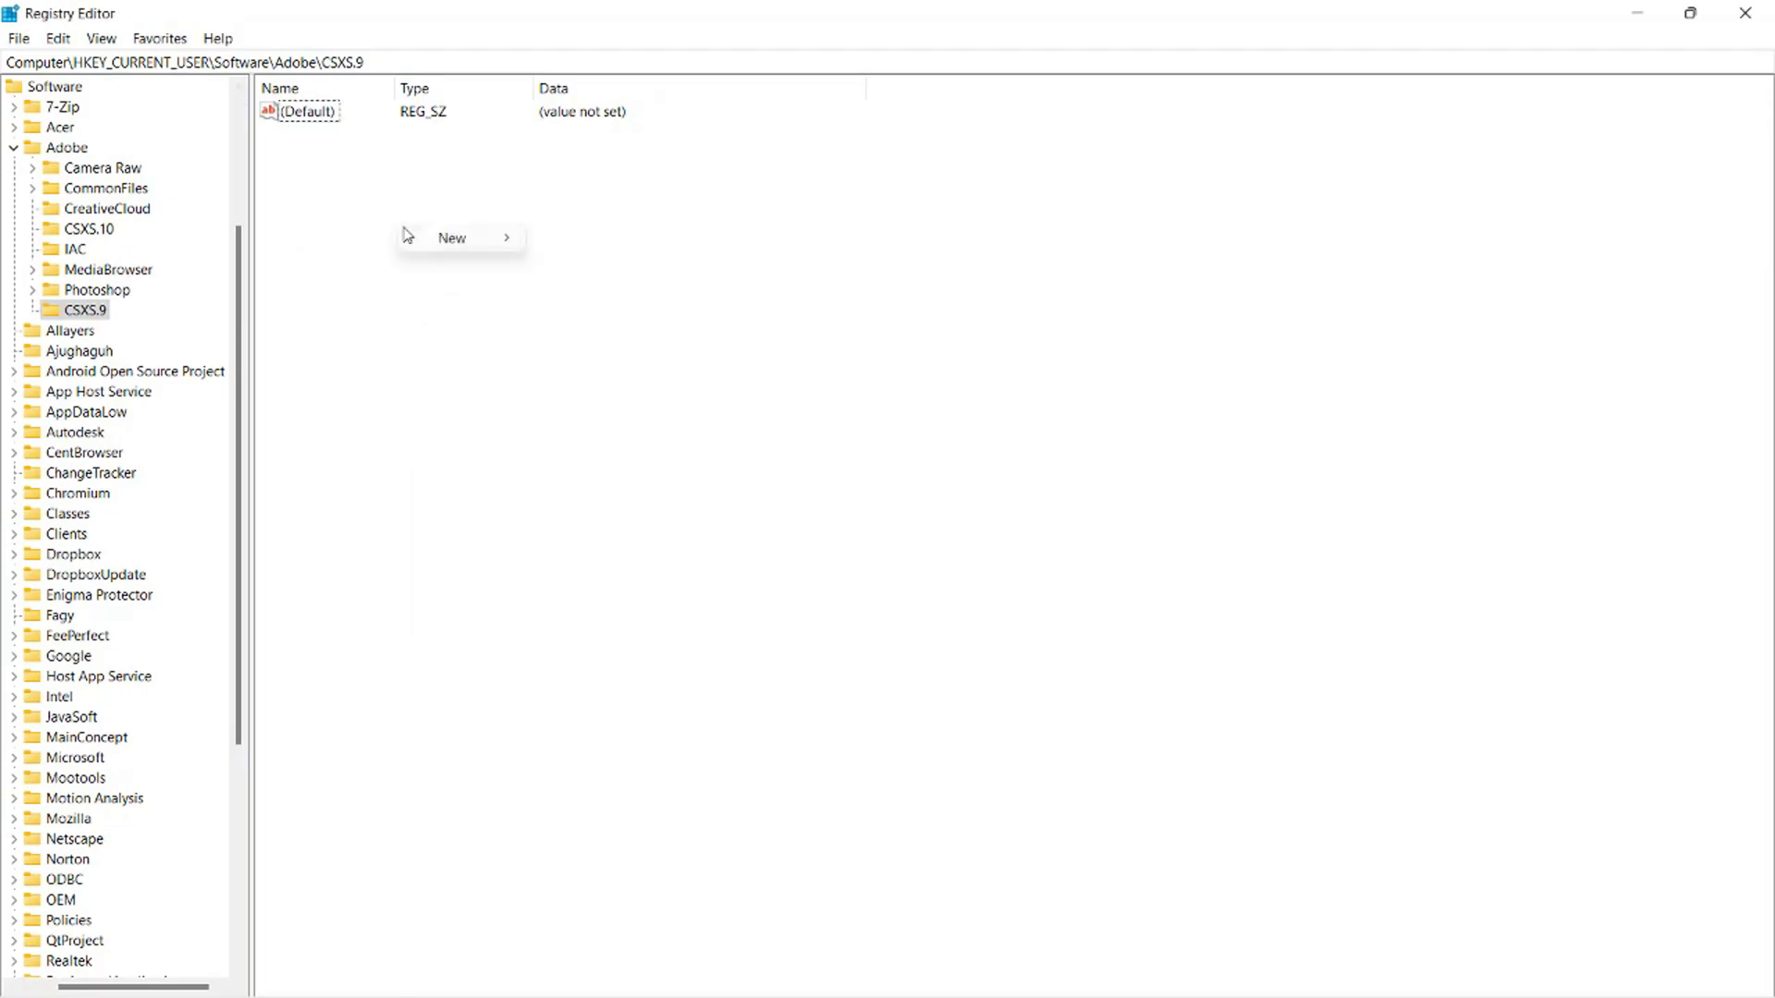
mouse_move(500, 237)
left_click(596, 269)
type("PlayerDebugMode")
key("Return")
double_click(368, 139)
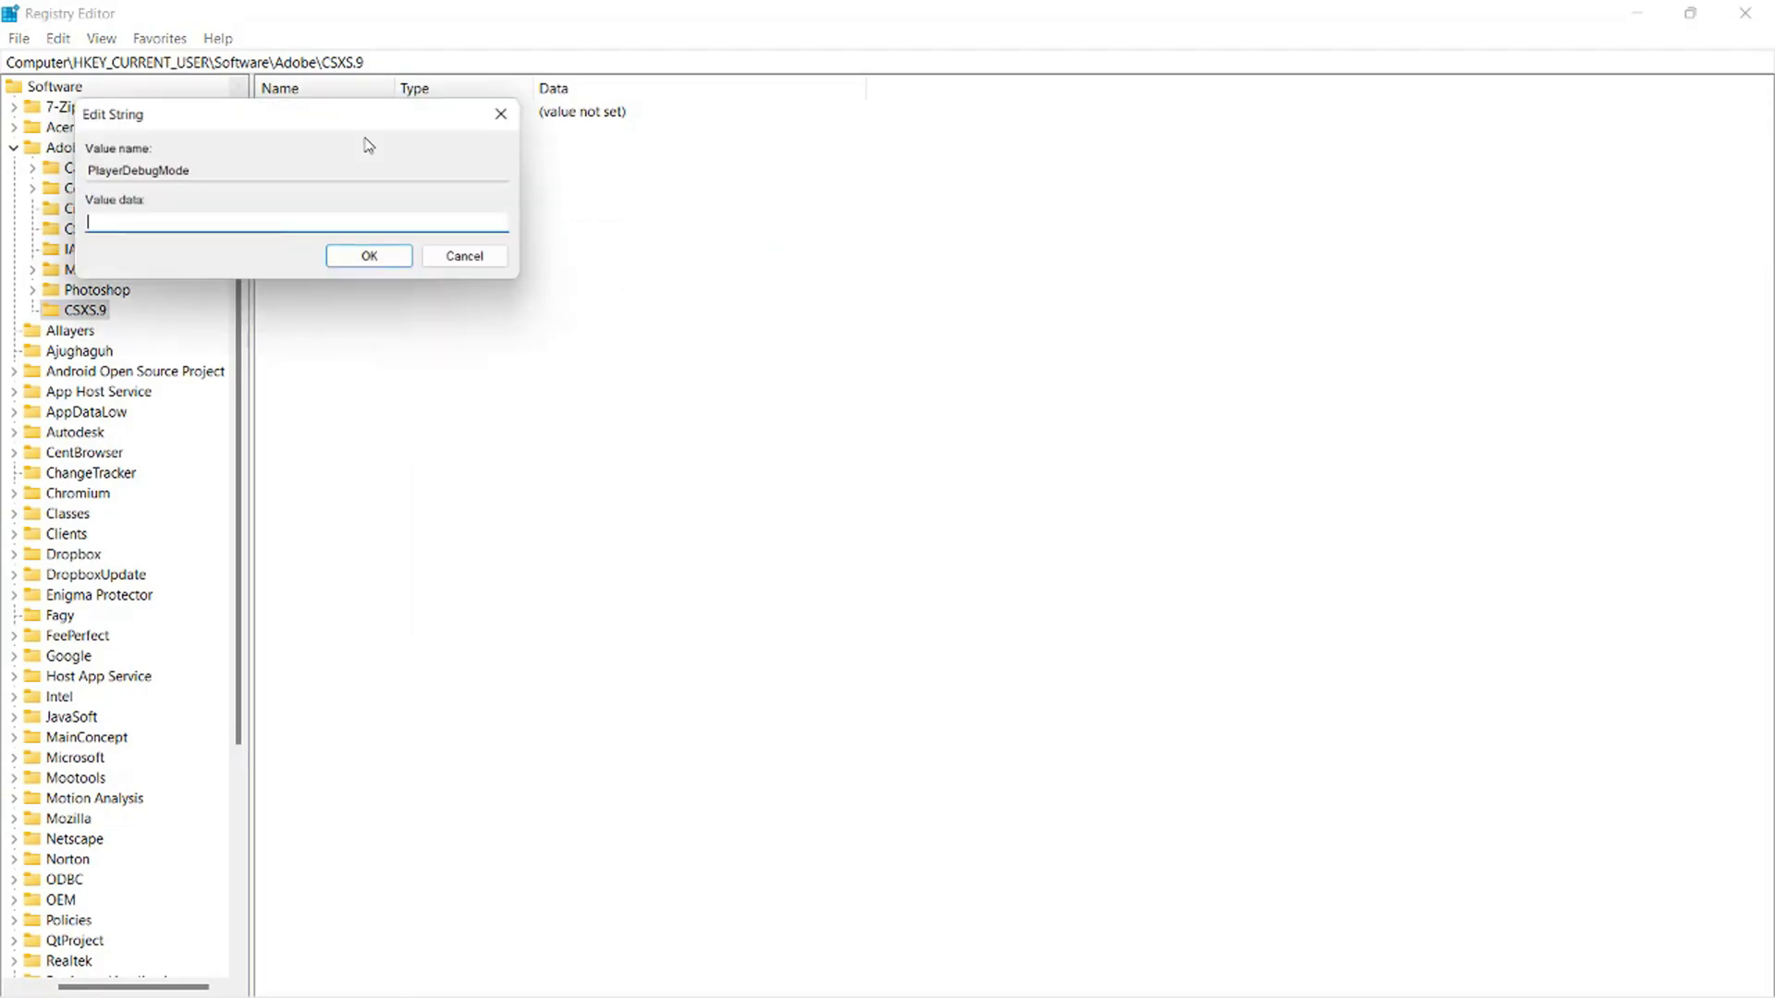
type("1")
left_click(384, 262)
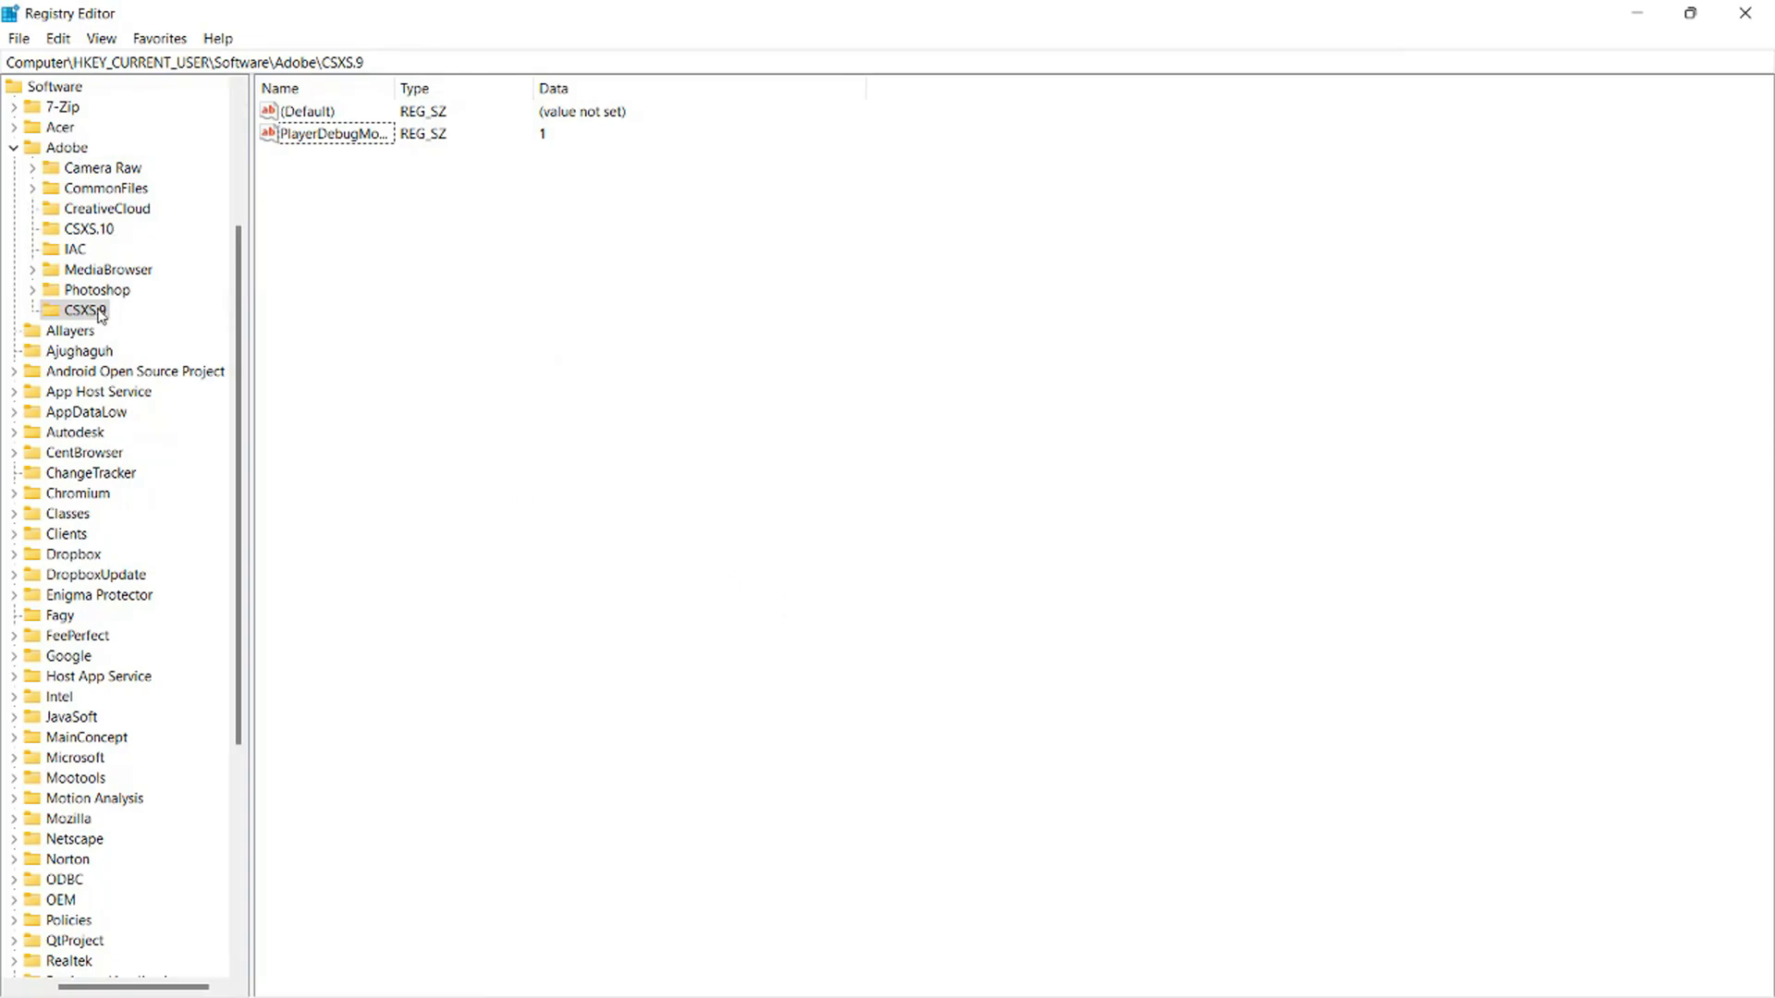
Highlight the remaining regedit lines in the Notepad instructions, then minimize Notepad to reveal Registry Editor.
mouse_move(1143, 989)
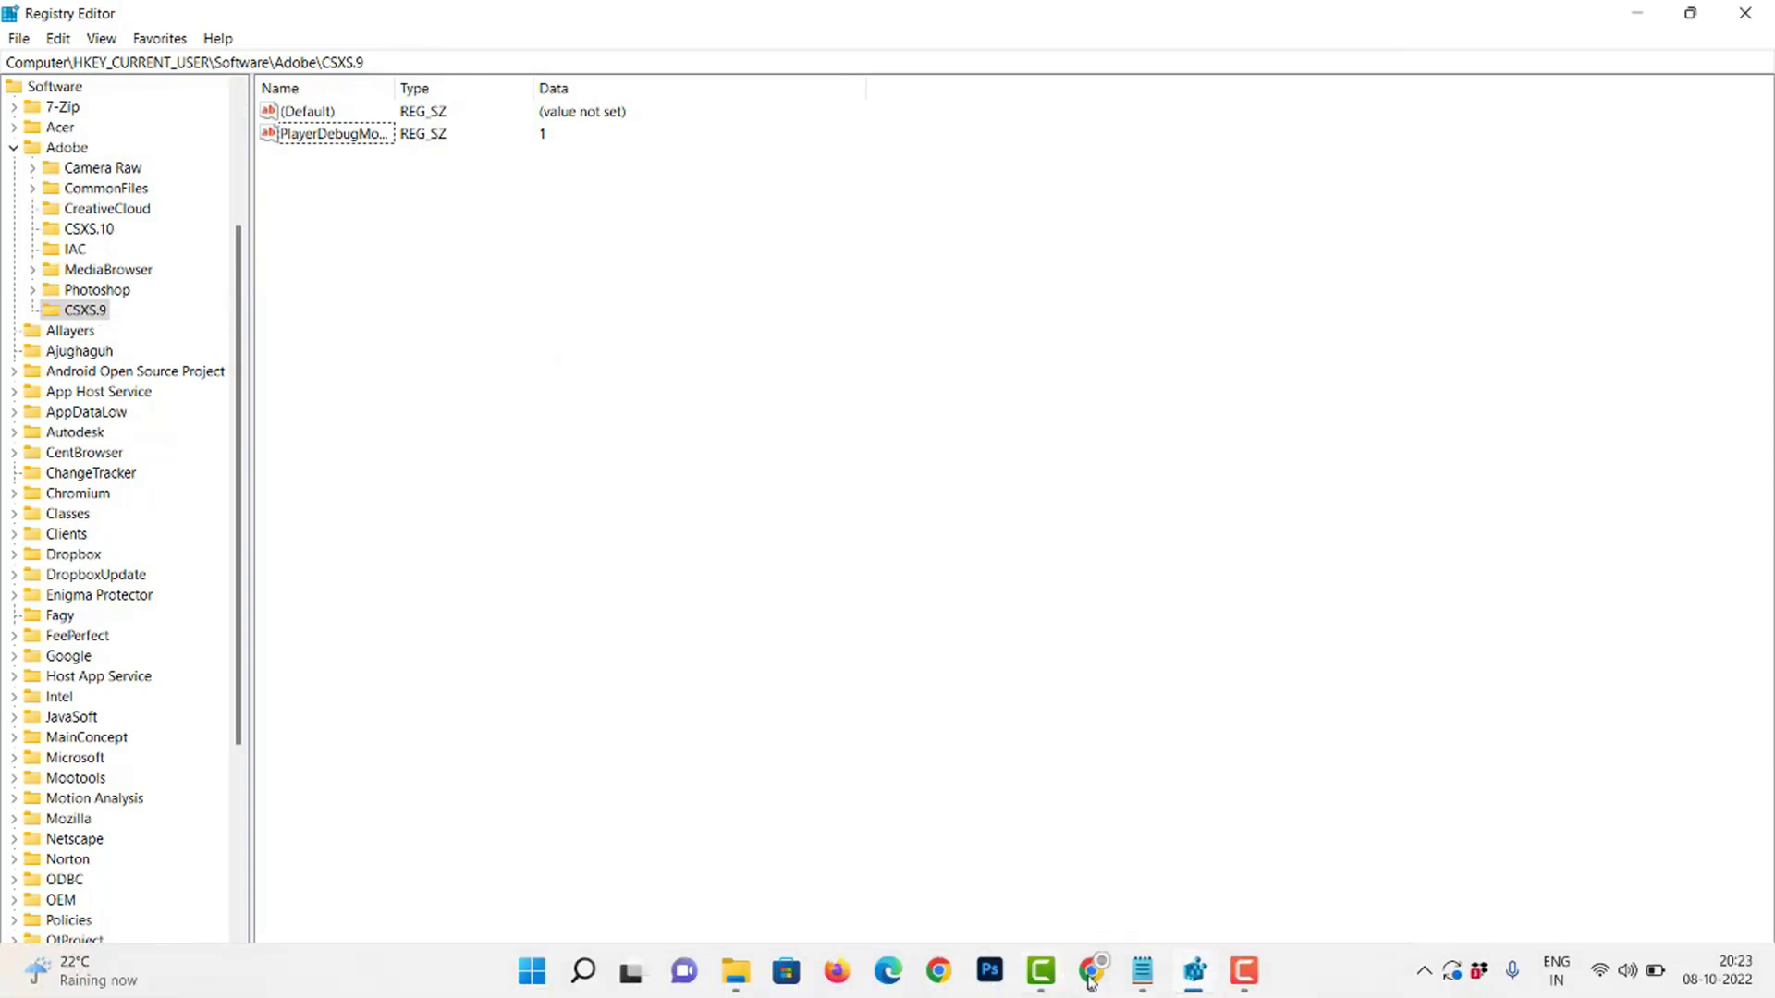
left_click(1142, 985)
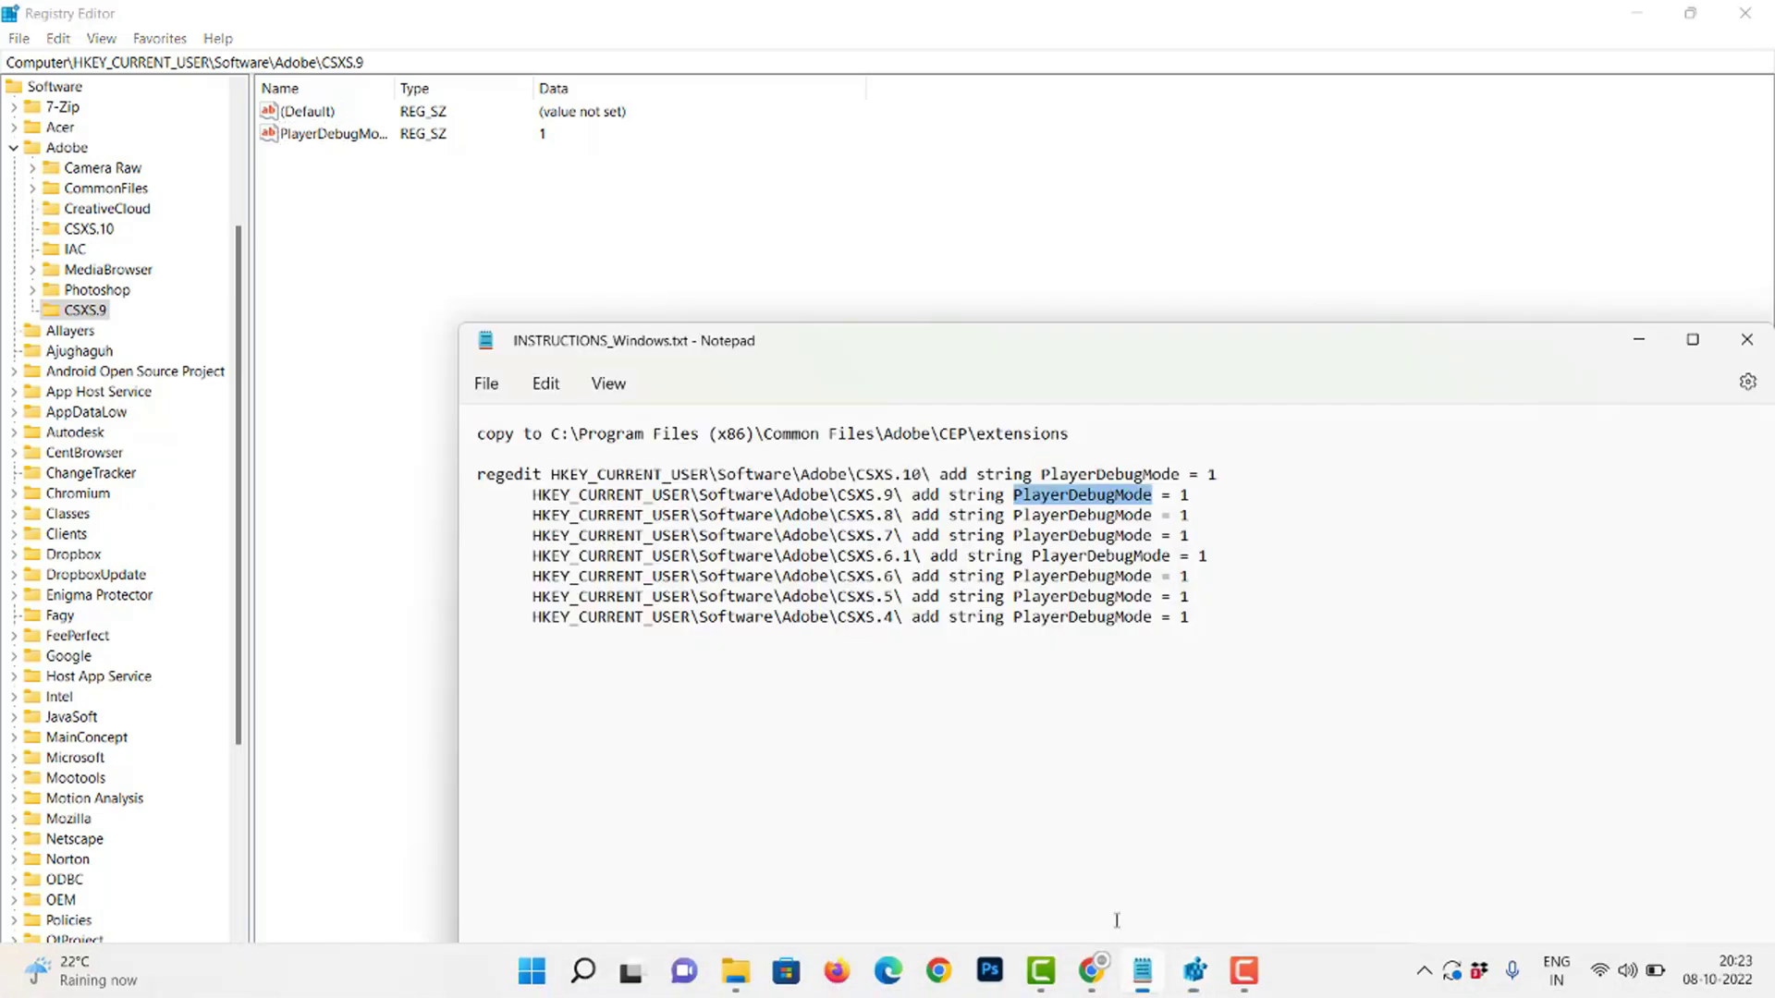
left_click_drag(1203, 633, 461, 466)
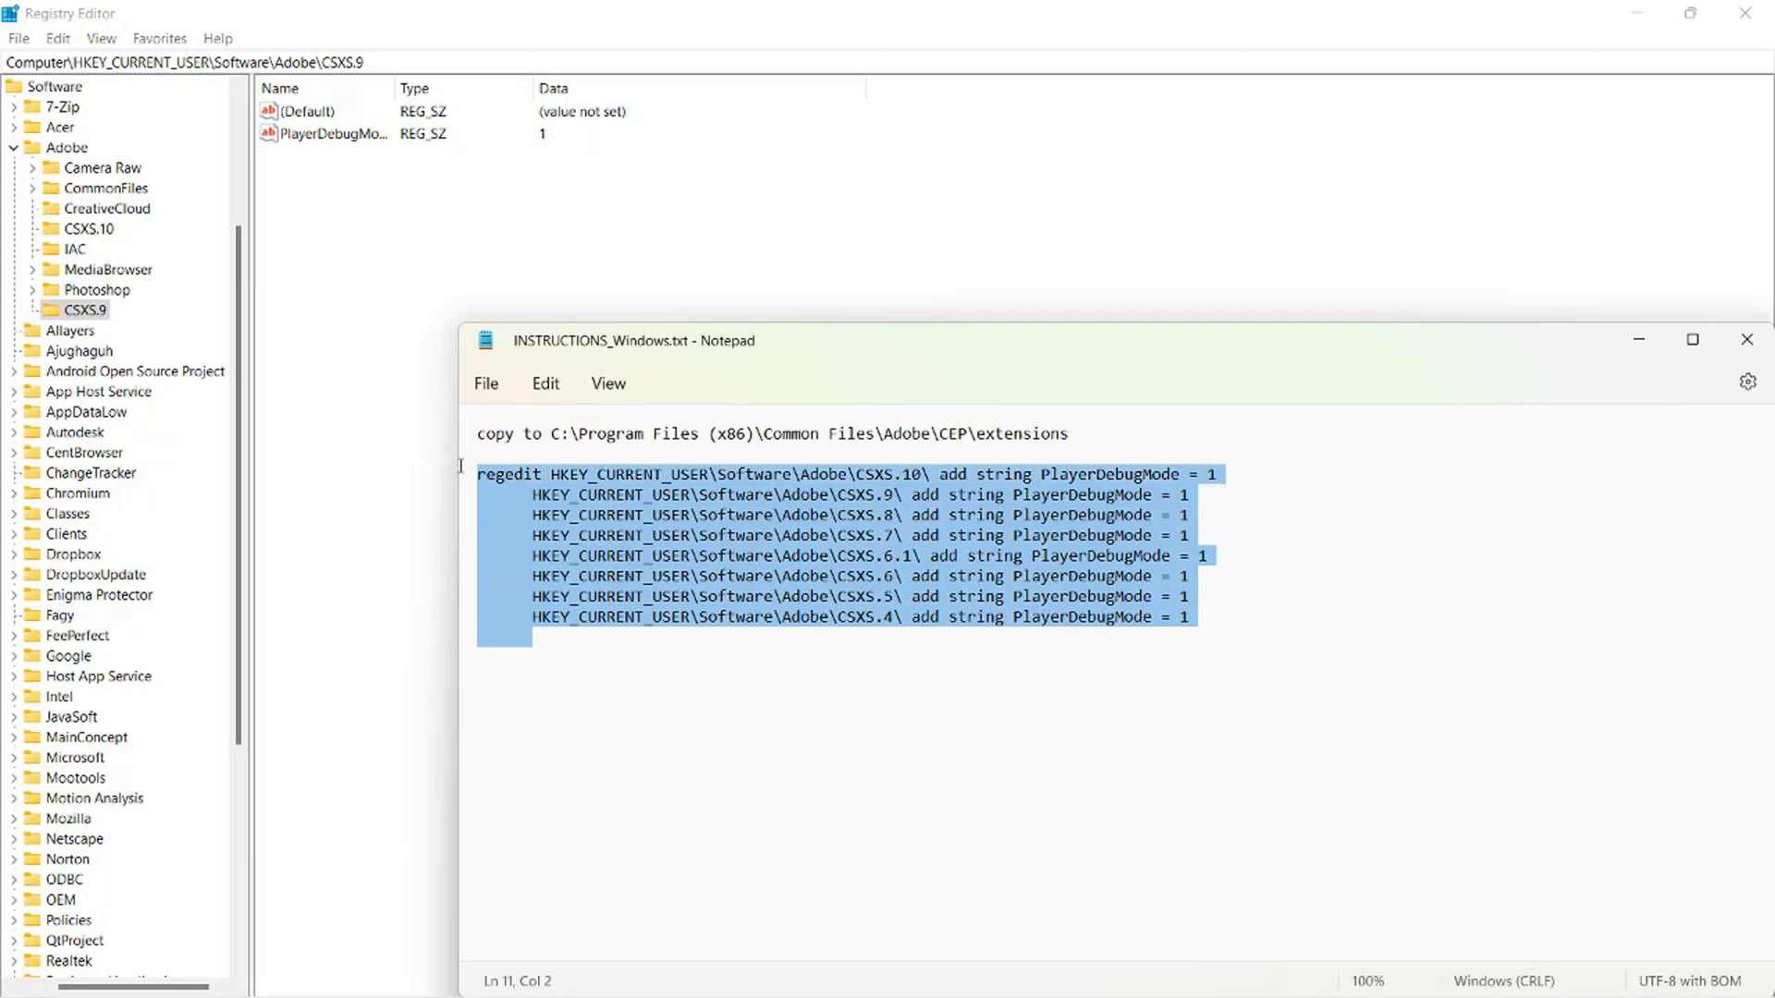
left_click(995, 702)
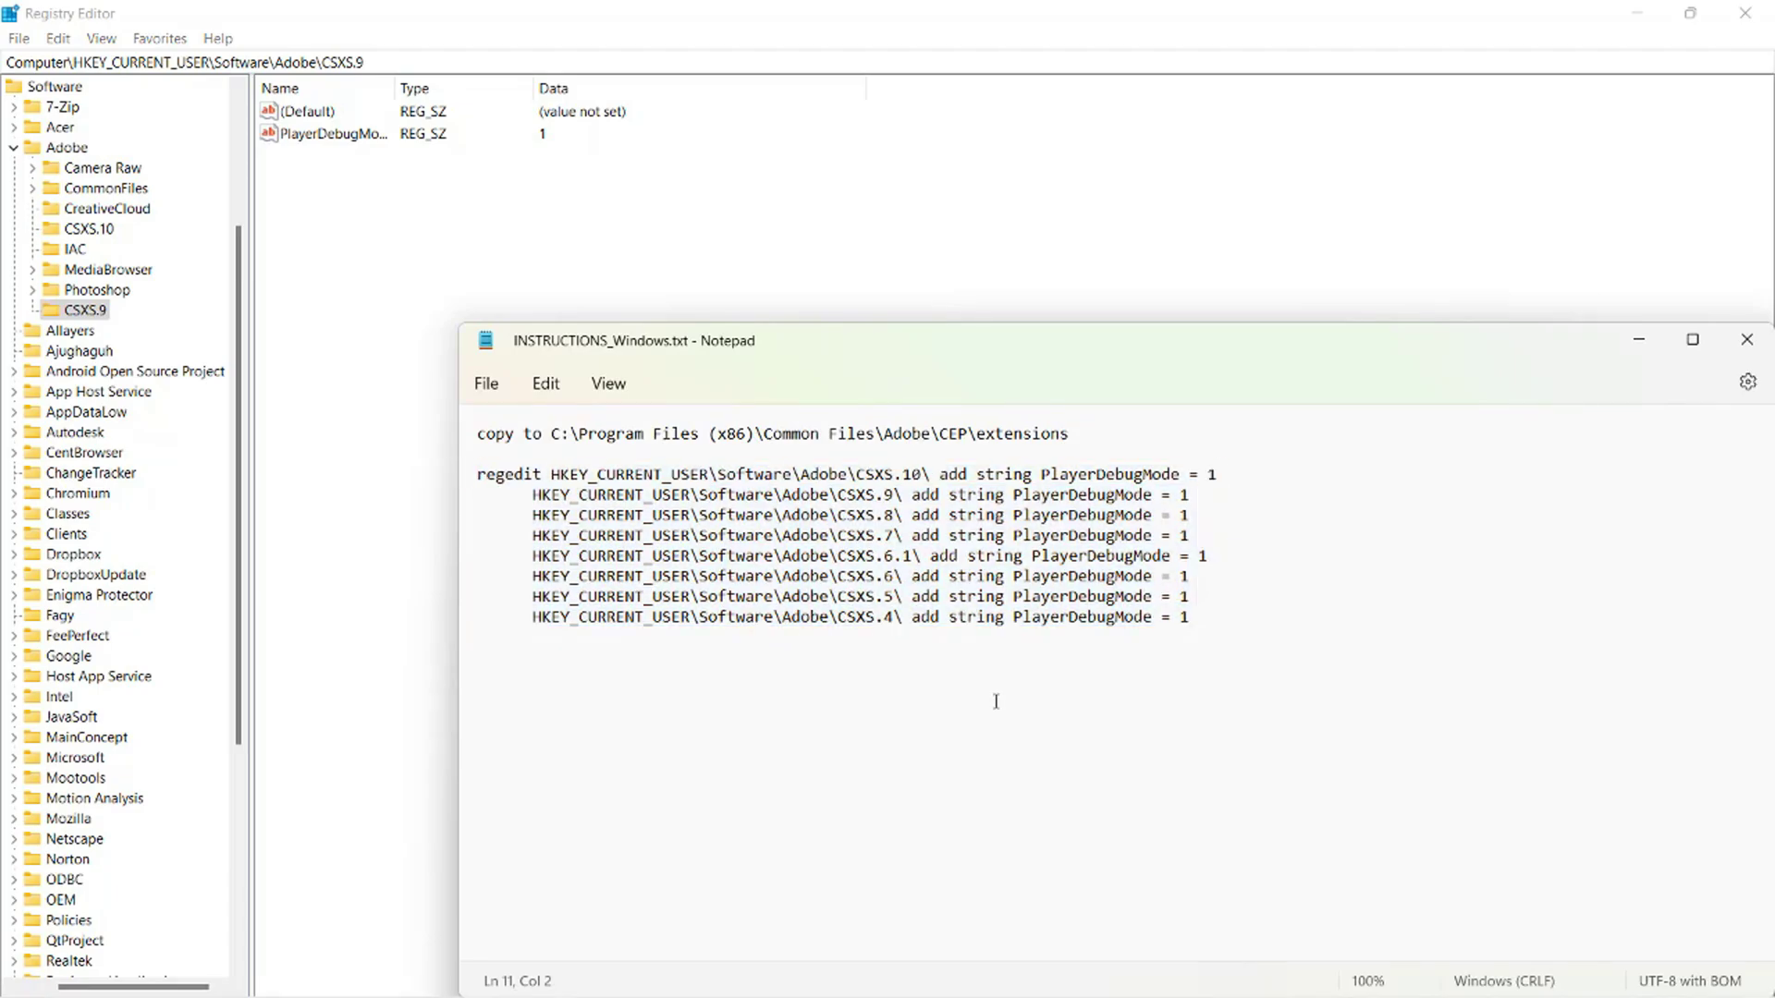
left_click(1638, 342)
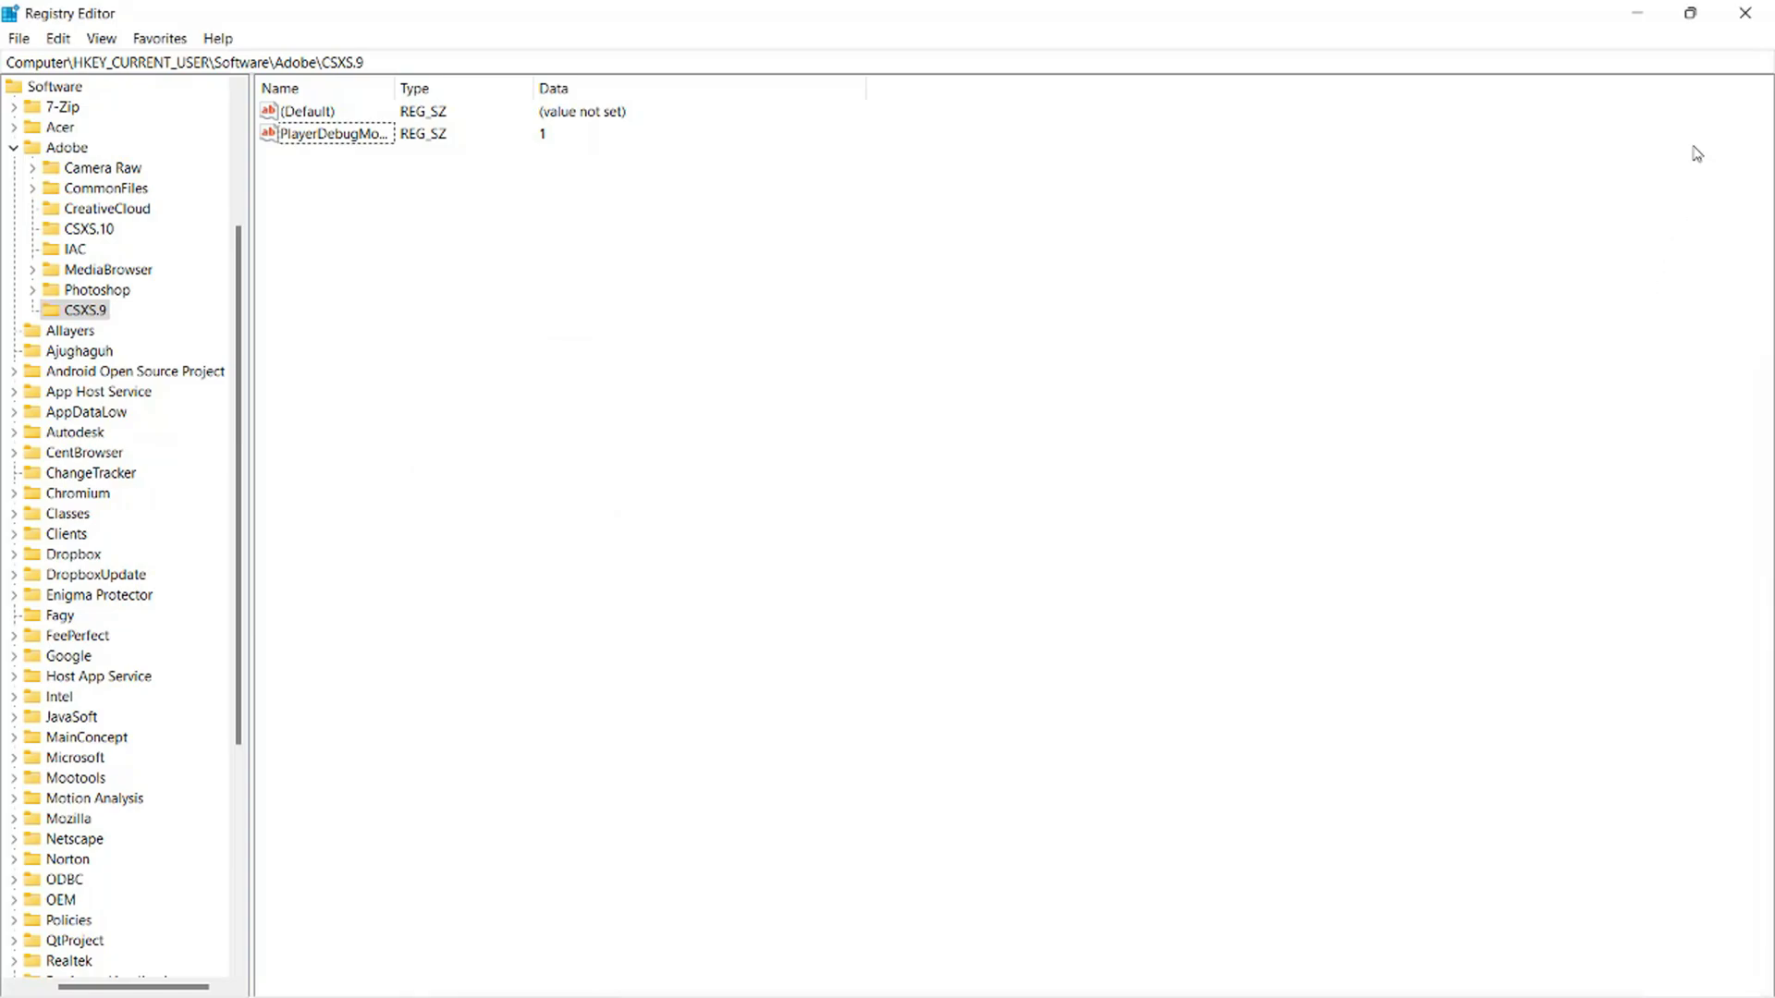